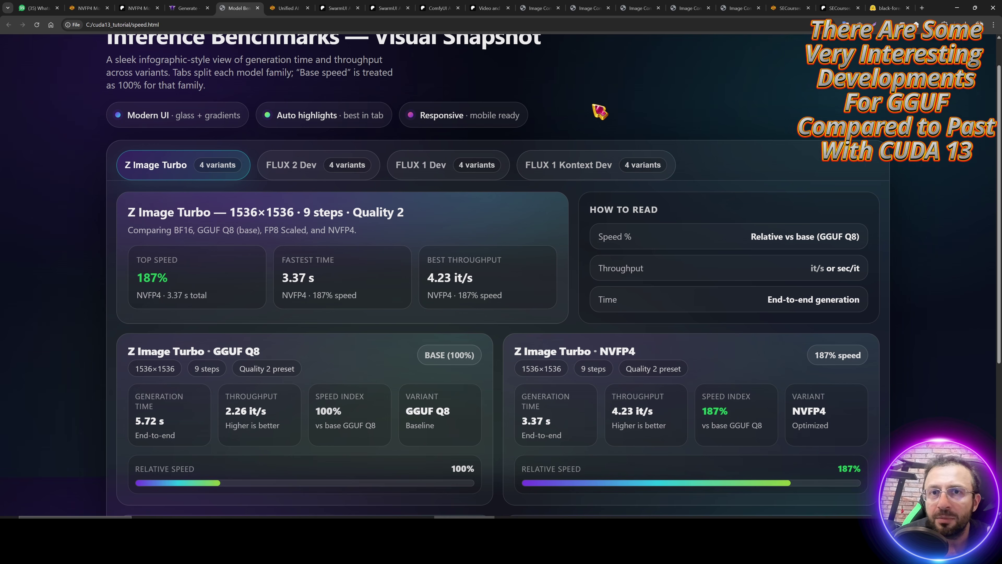
# - Review the Z Image Turbo benchmark cards, highlighting the NVFP4 and BF16 variant names
pyautogui.scroll(-2, 602, 111)
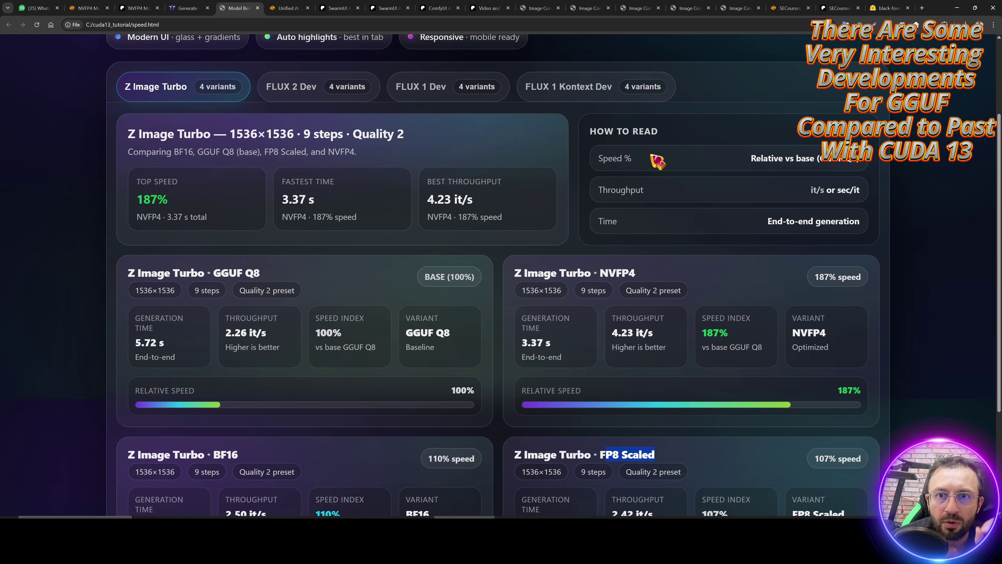
pyautogui.scroll(-2, 319, 238)
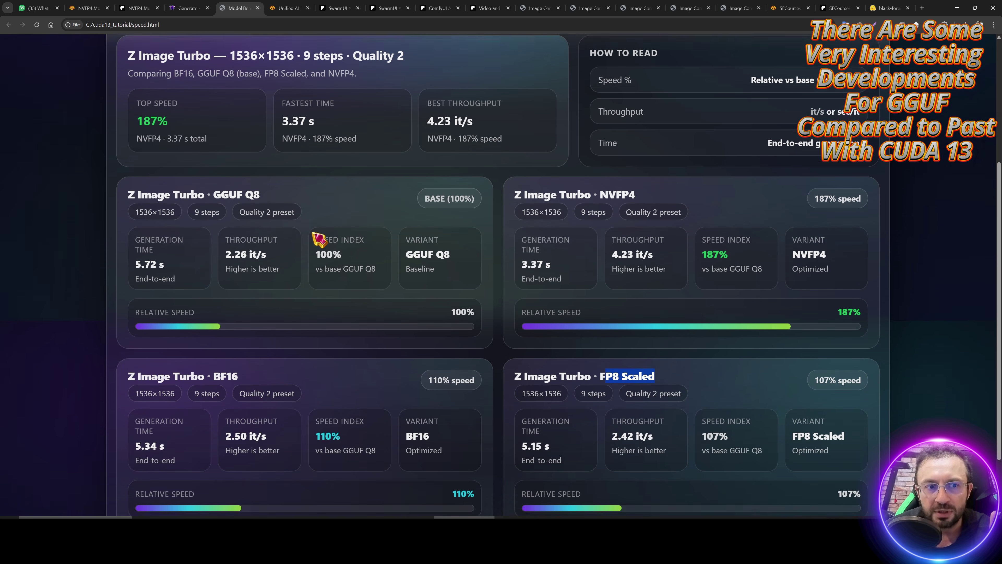
pyautogui.scroll(-2, 599, 237)
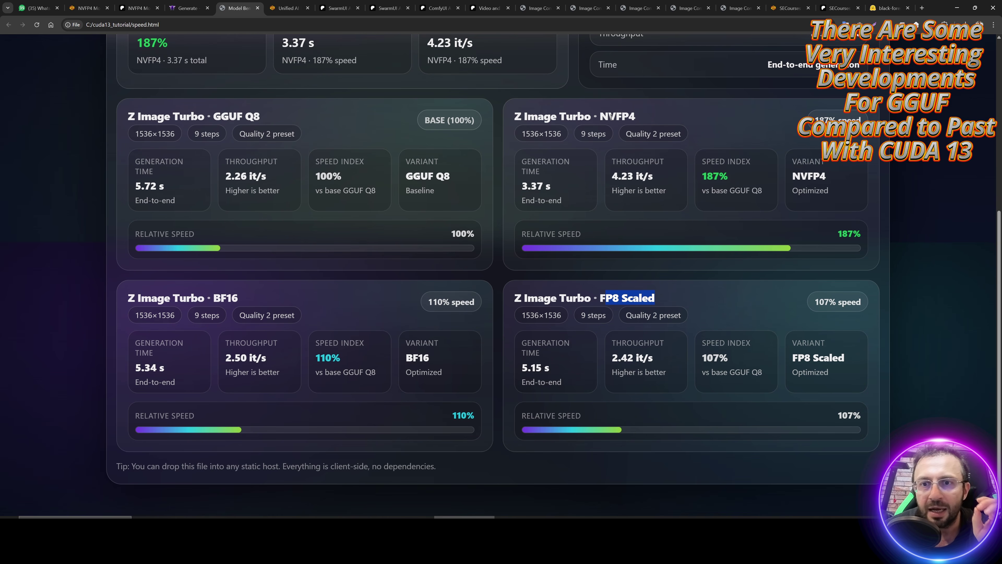
pyautogui.doubleClick(610, 117)
pyautogui.click(227, 299)
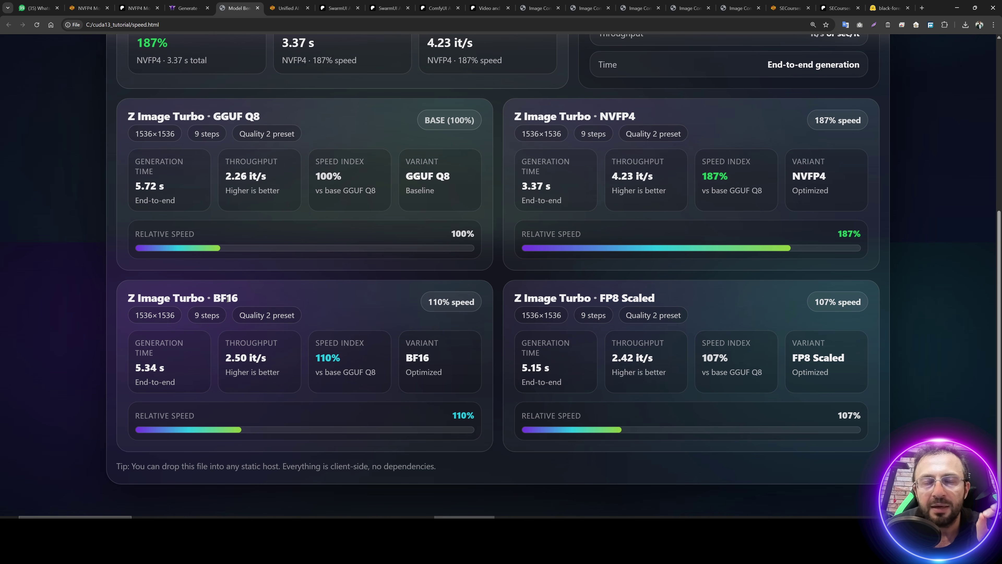
pyautogui.click(604, 298)
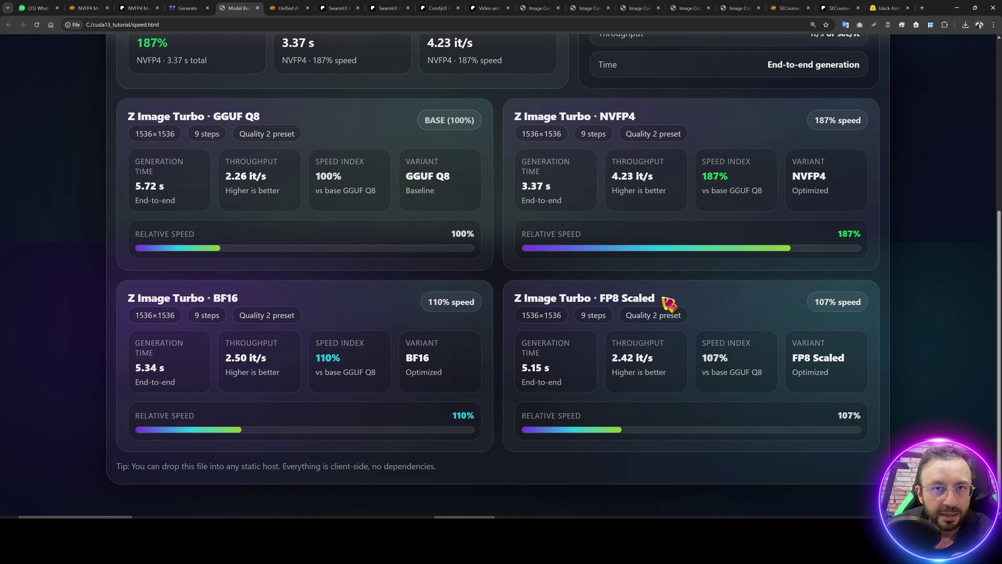
pyautogui.scroll(7, 453, 237)
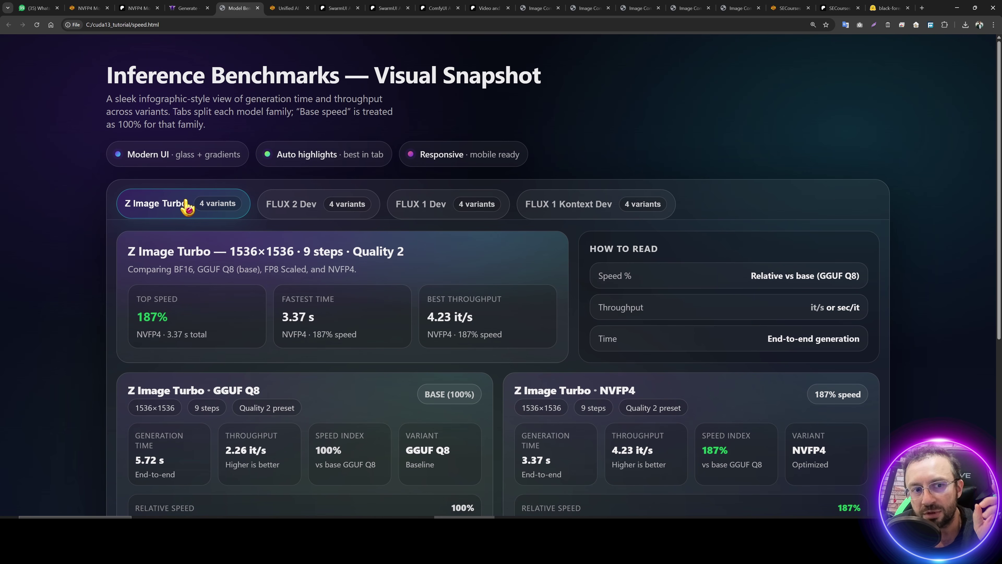
# - Browse the FLUX 2 Dev, FLUX 1 Dev and FLUX 1 Kontext Dev benchmark results
pyautogui.click(335, 206)
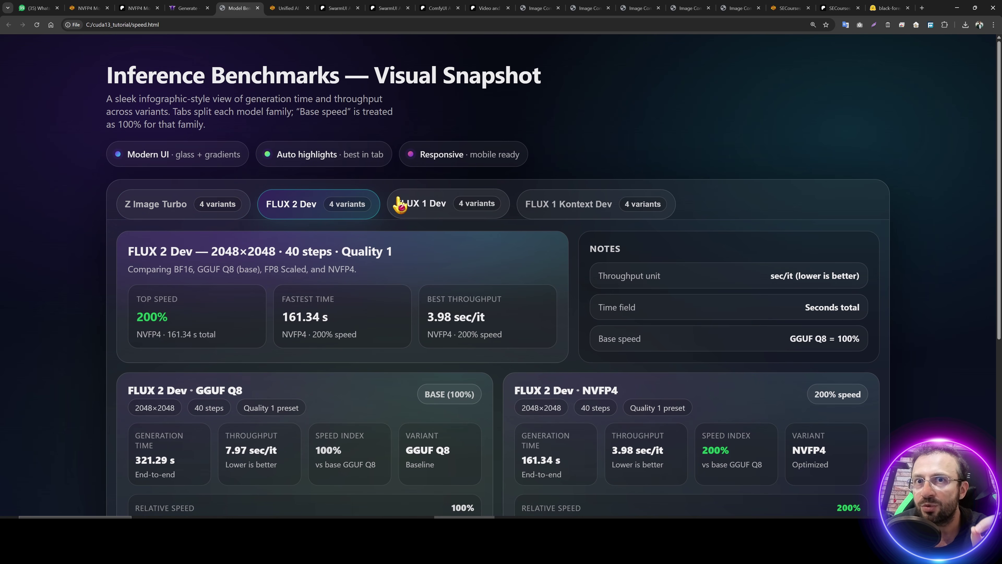
pyautogui.click(434, 211)
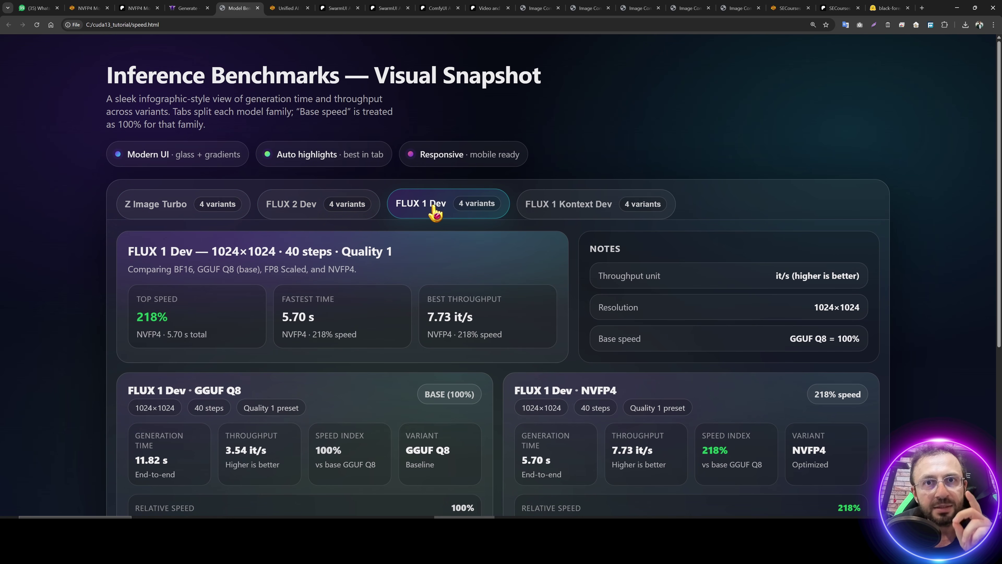
pyautogui.click(567, 211)
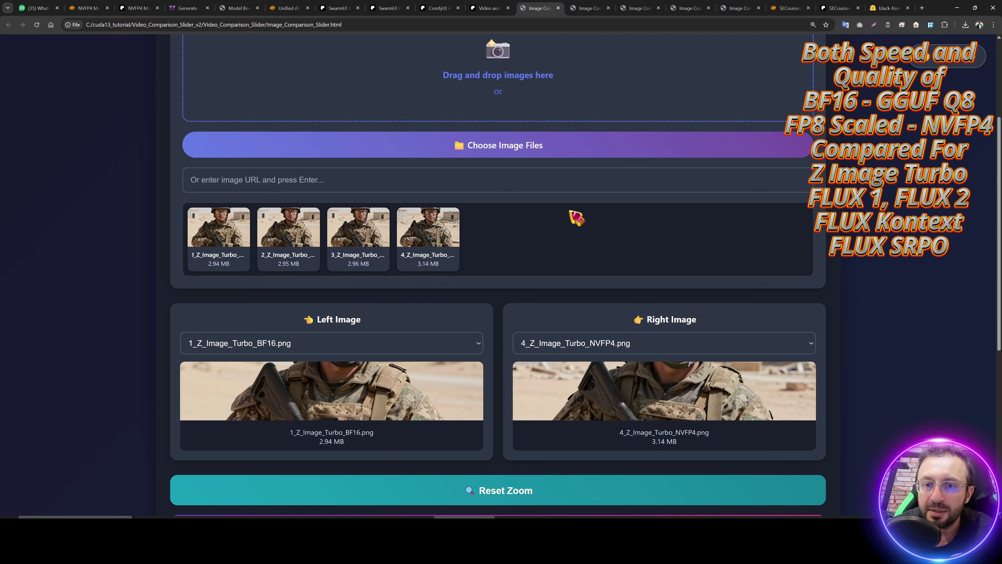
# - Step through the FLUX 1 Dev, FLUX 2 Dev and Kontext comparisons, ending on FLUX SRPO
pyautogui.click(586, 9)
pyautogui.scroll(2, 566, 215)
pyautogui.click(647, 7)
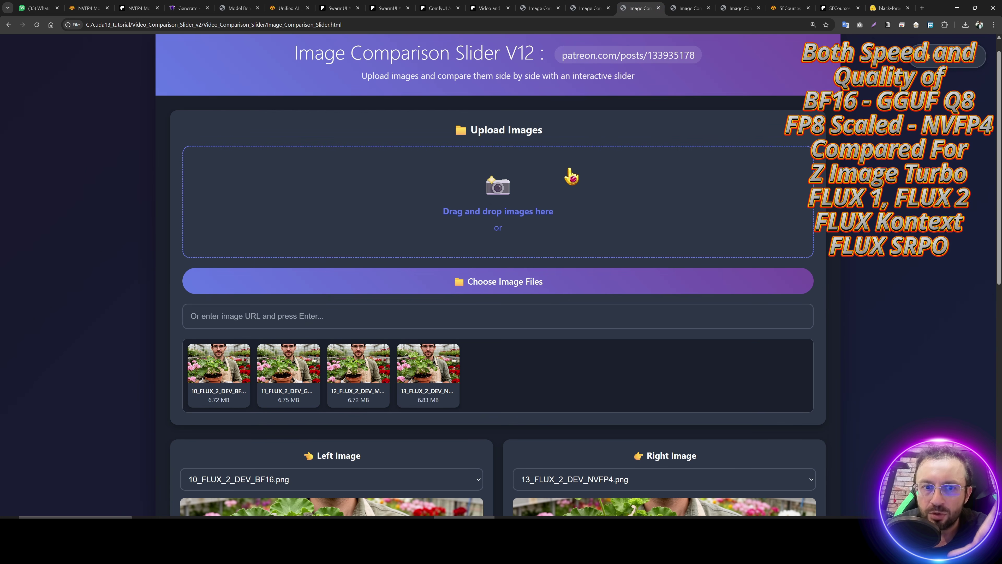
pyautogui.scroll(-3, 570, 194)
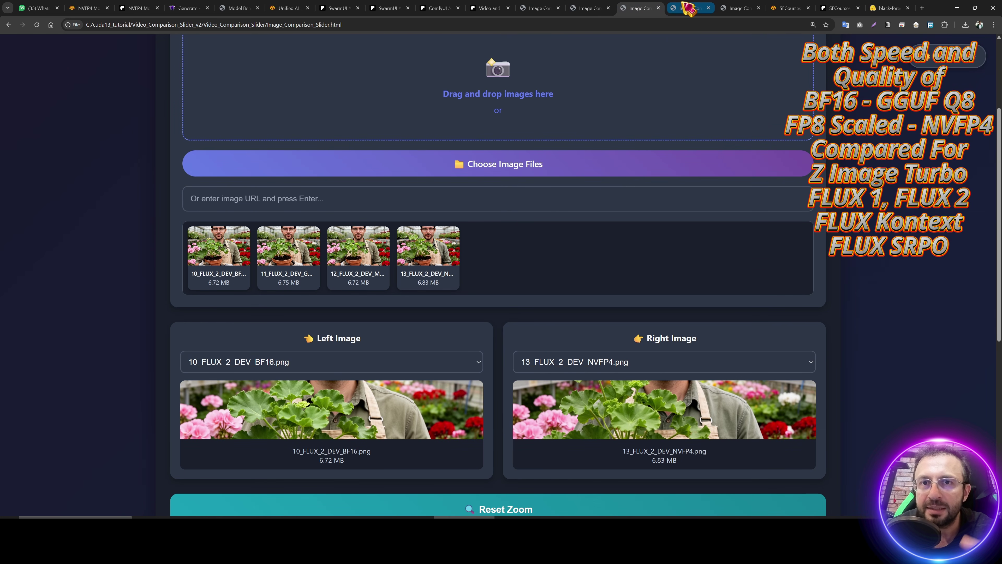
pyautogui.click(688, 8)
pyautogui.scroll(-2, 535, 277)
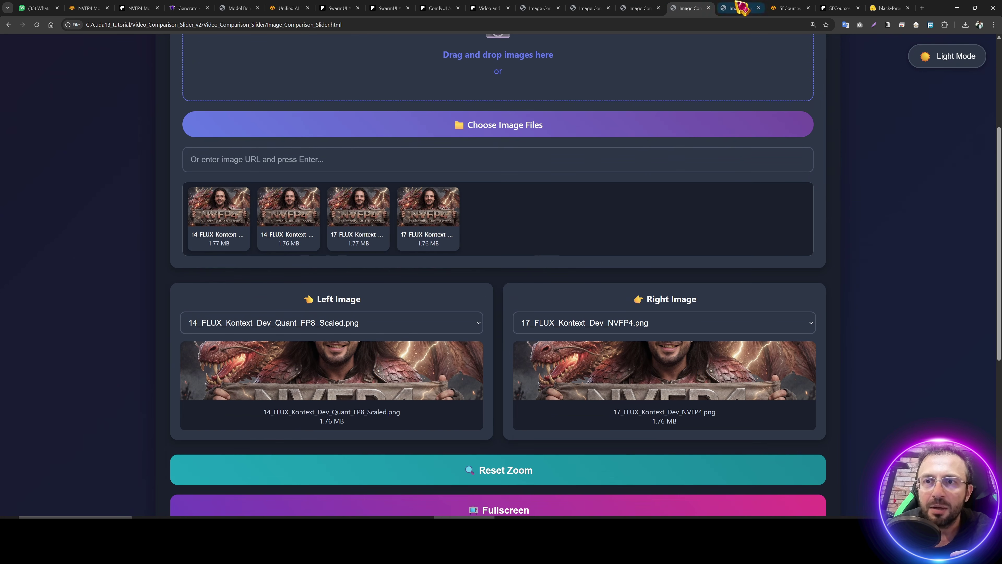
pyautogui.click(738, 7)
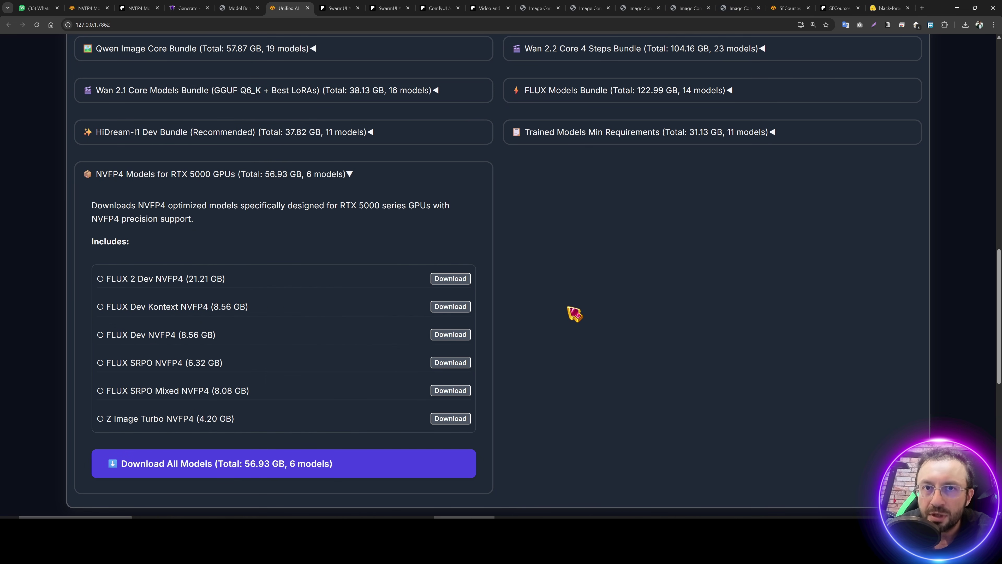
# - Scroll the Musubi Trainer FP8 Model Converter settings, then bring up the NVFP4 Model Quantizer
pyautogui.click(787, 8)
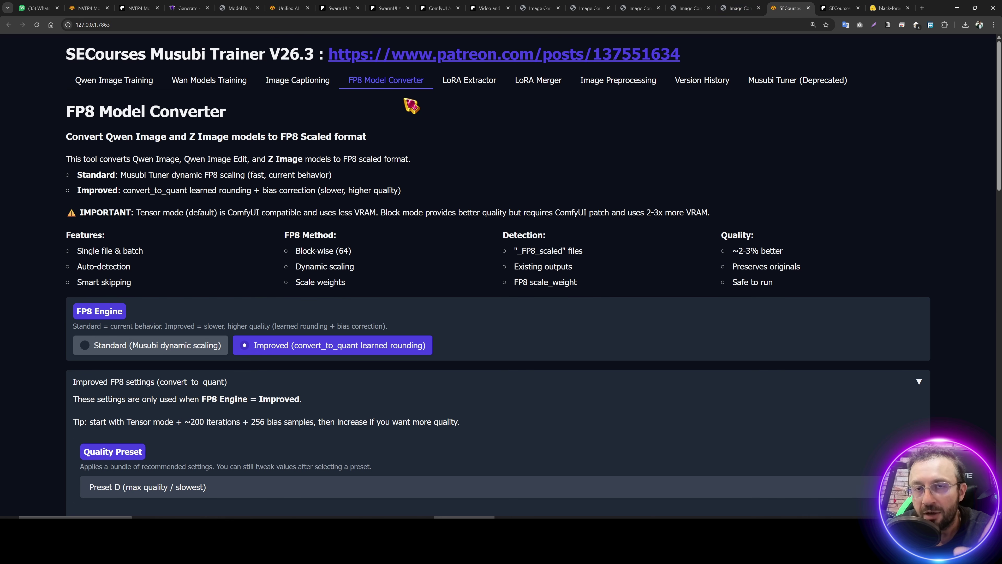
pyautogui.scroll(-1, 442, 142)
pyautogui.scroll(1, 335, 166)
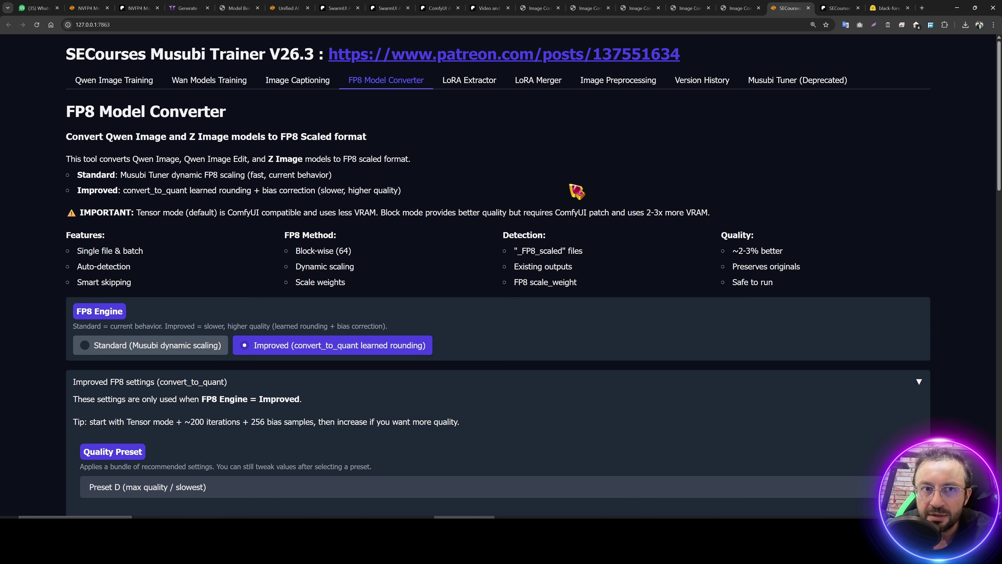
pyautogui.click(287, 8)
pyautogui.hotkey('ctrl', '2')
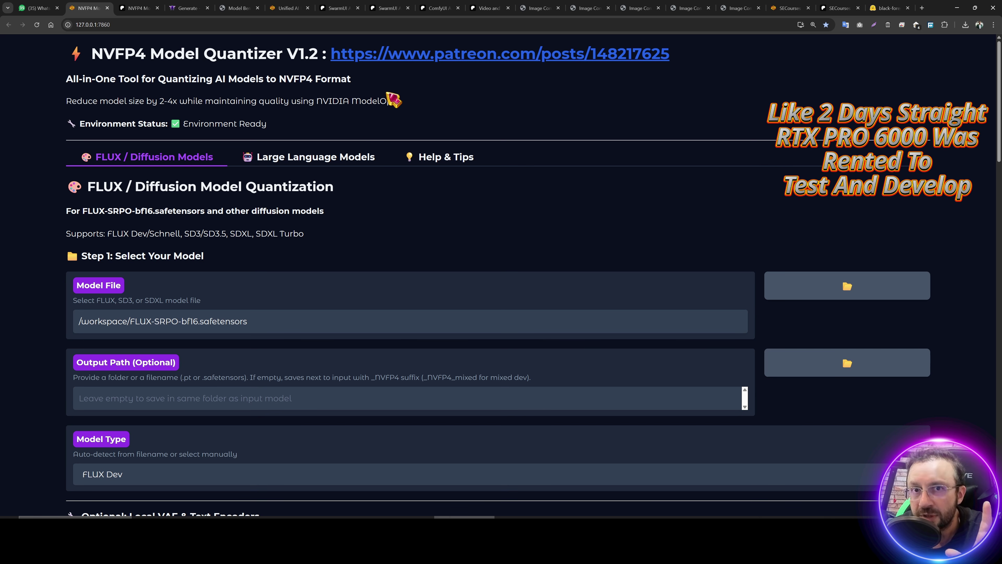
# - Glance at the SimplePod.ai dashboard, then bring up SwarmUI's Generate page with FLUX-SRPO-Mixed-NVFP4
pyautogui.hotkey('alt', 'Tab')
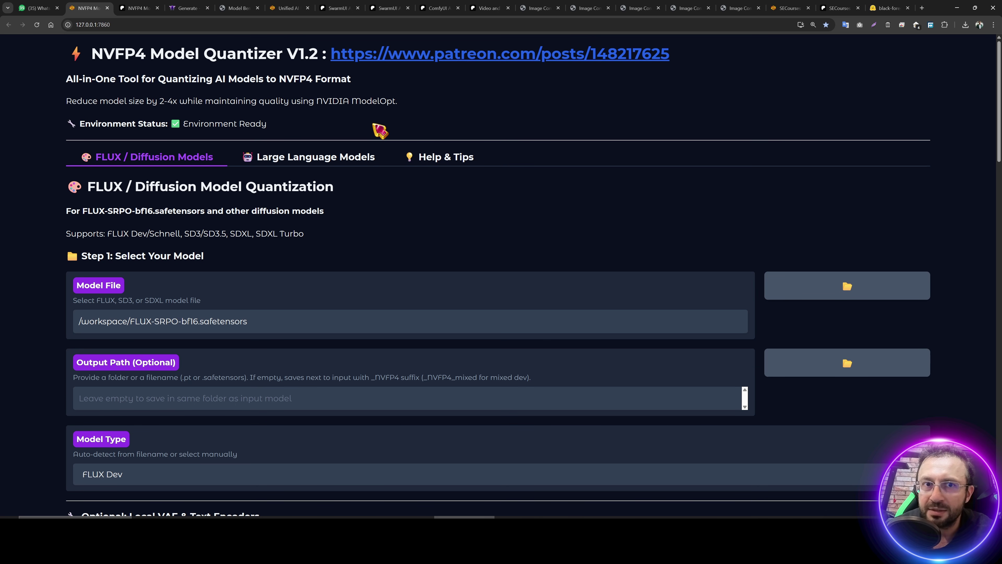
pyautogui.hotkey('ctrl', '4')
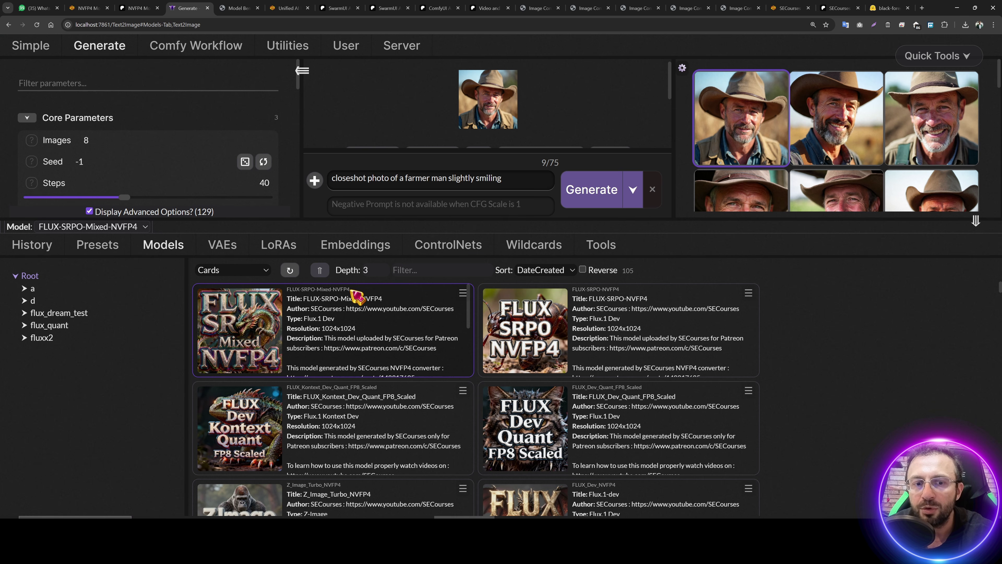
# - Highlight '-Mixed-NVFP4' in the SwarmUI model name, then move to another page
pyautogui.moveTo(350, 289); pyautogui.dragTo(317, 292)
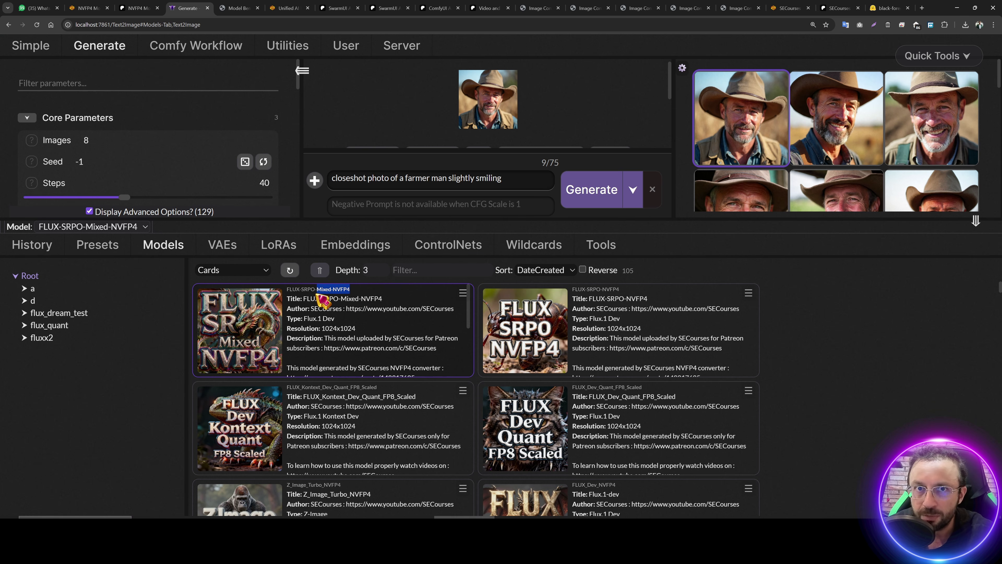
pyautogui.click(737, 8)
pyautogui.scroll(1, 595, 128)
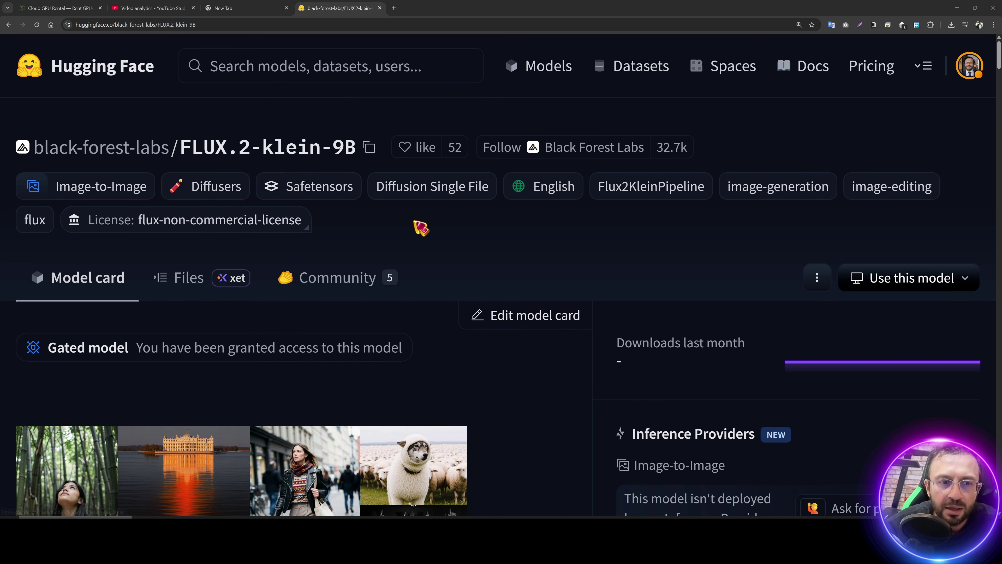
# - Scroll through the FLUX.2-klein-9B file list, including the 18.2 GB safetensors, then return to benchmarks
pyautogui.click(195, 280)
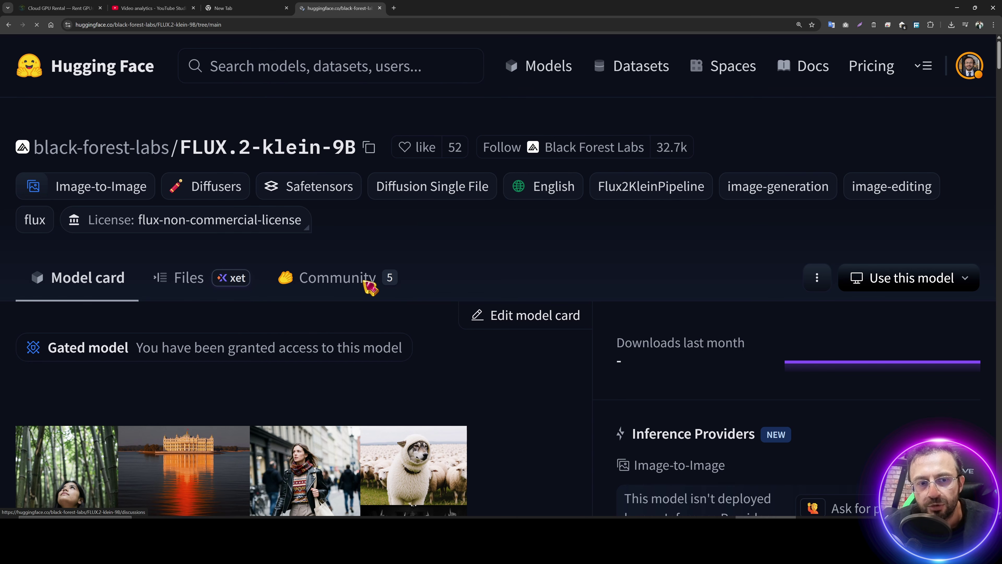
pyautogui.scroll(-2, 414, 294)
pyautogui.scroll(-4, 417, 301)
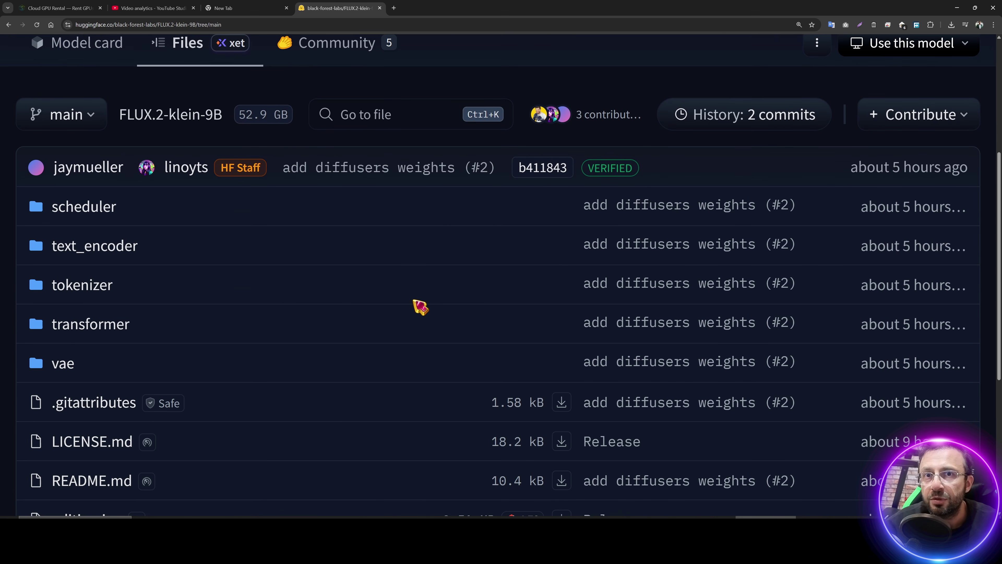
pyautogui.scroll(-7, 441, 308)
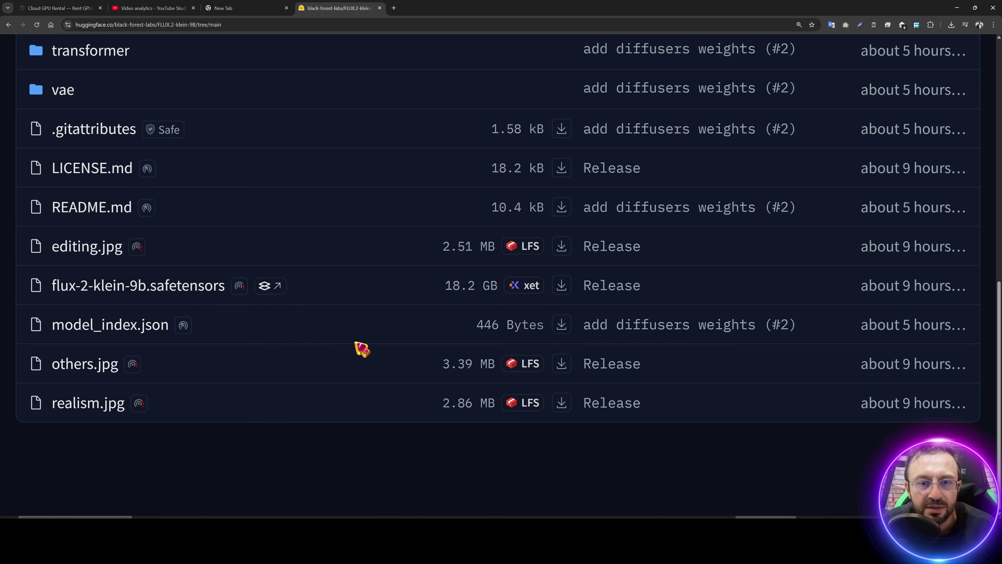
pyautogui.scroll(1, 276, 339)
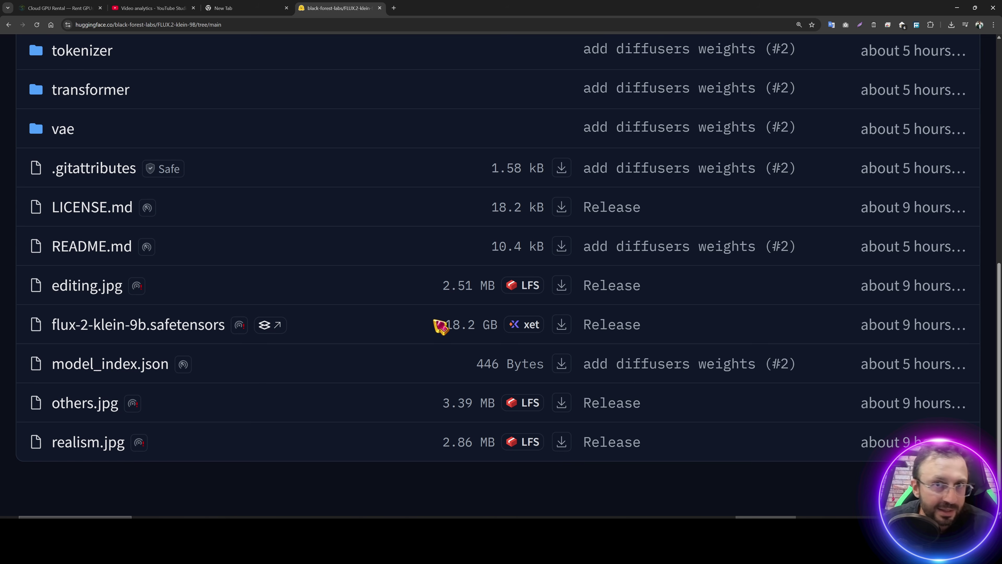
pyautogui.scroll(6, 429, 352)
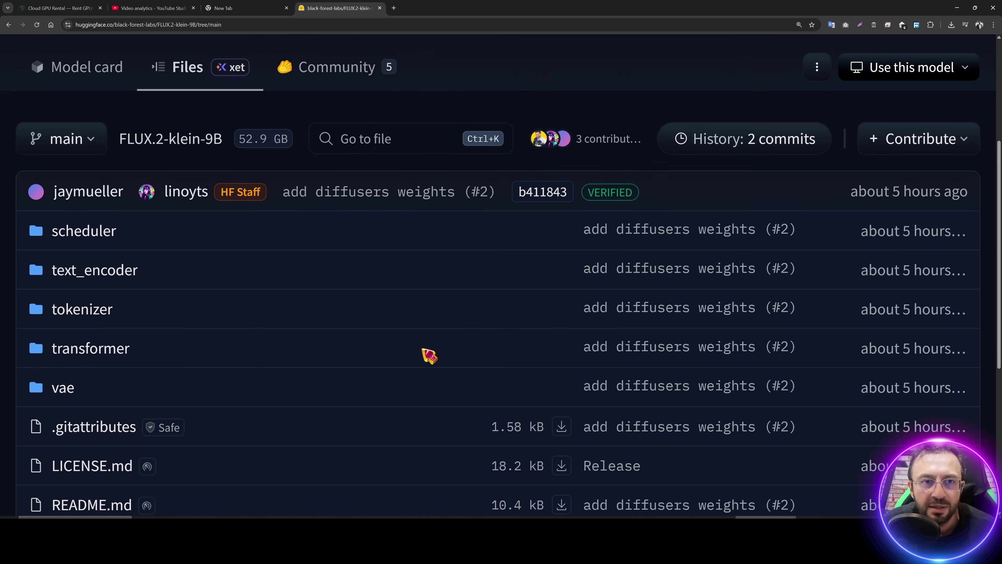
pyautogui.scroll(4, 428, 355)
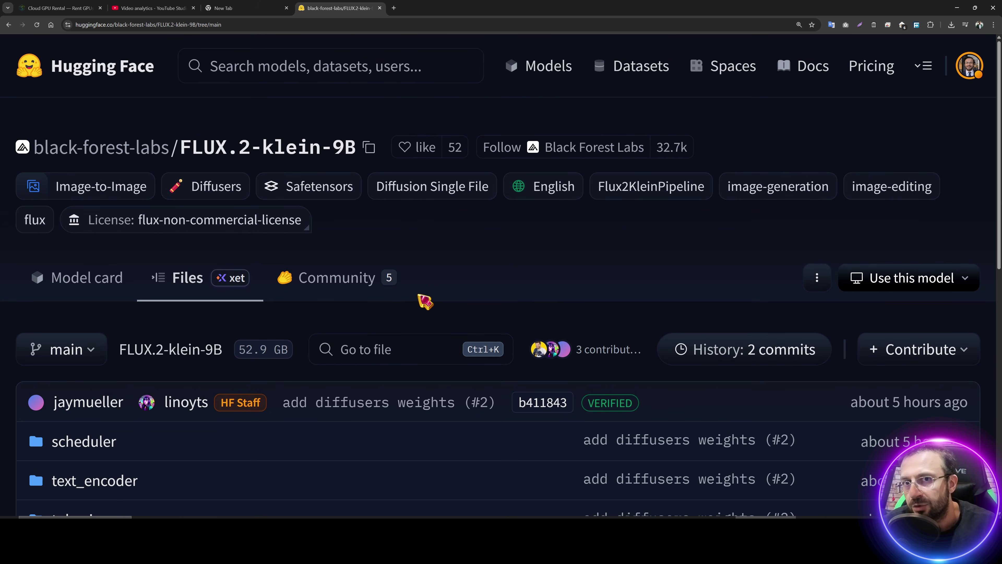
pyautogui.hotkey('alt', 'Tab')
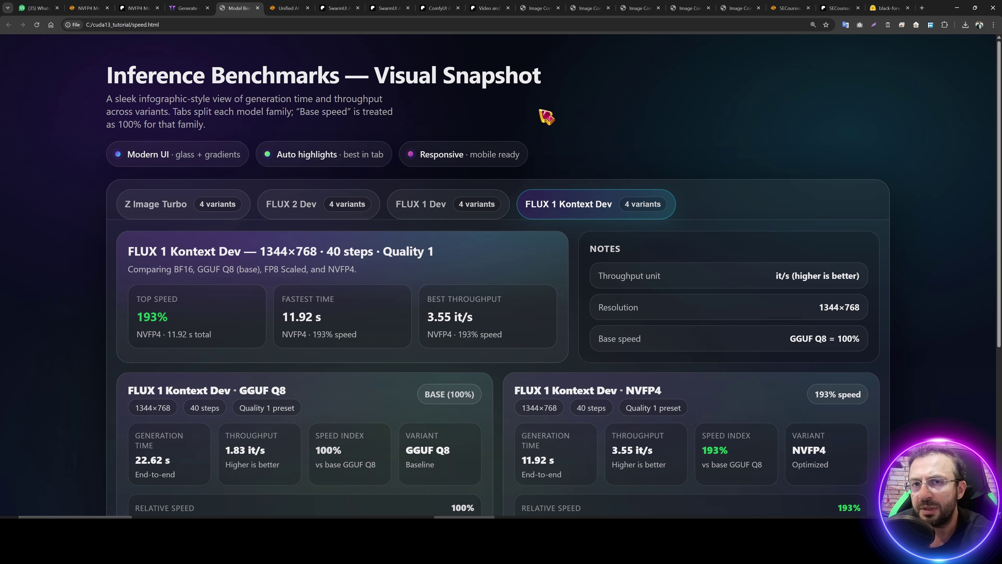
# - Scroll the ComfyUI installer post's Supported GPUs section and highlight the compiled CUDA architectures list
pyautogui.scroll(-4, 547, 172)
pyautogui.scroll(-1, 580, 199)
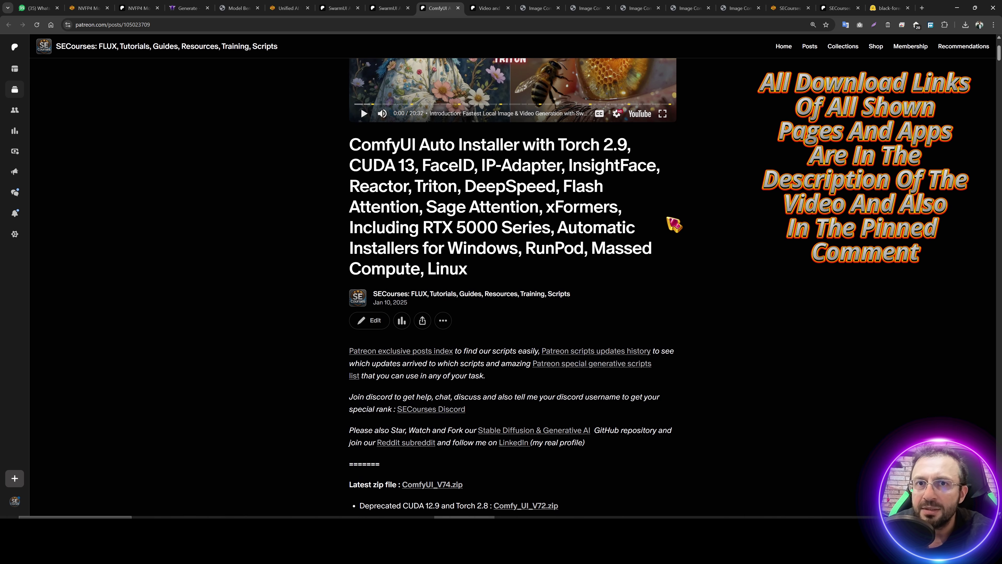
pyautogui.scroll(-7, 674, 224)
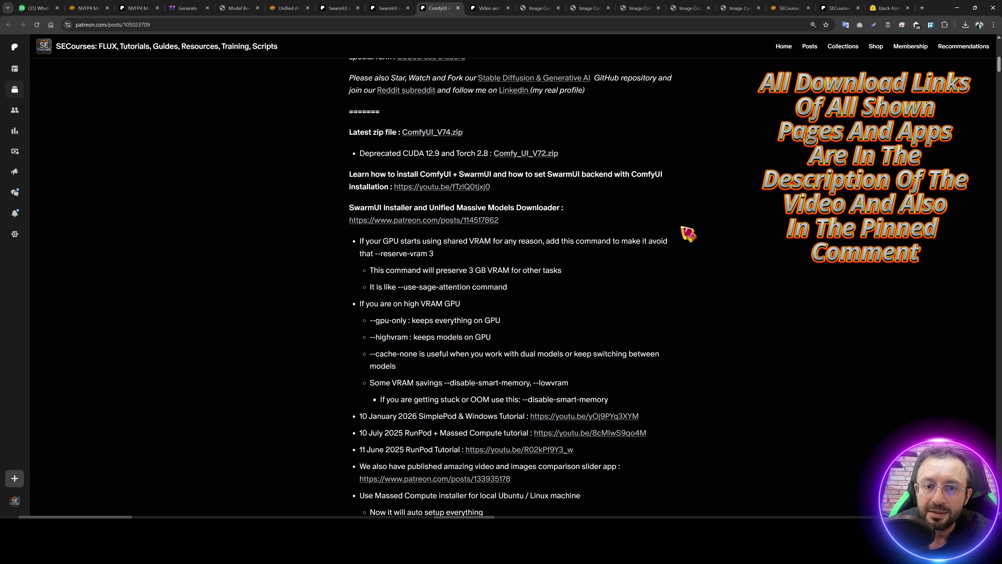
pyautogui.scroll(-2, 688, 234)
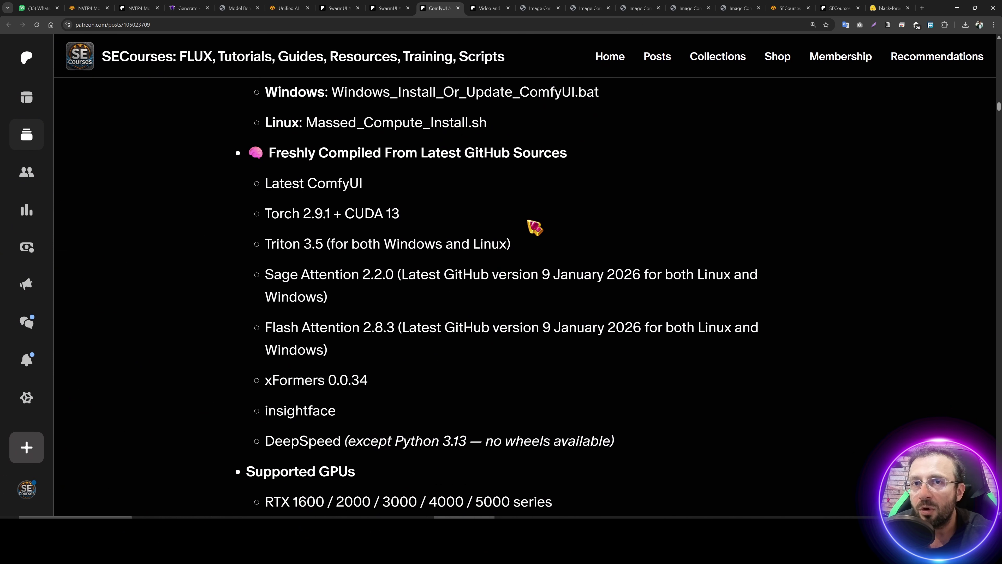
pyautogui.scroll(-2, 501, 243)
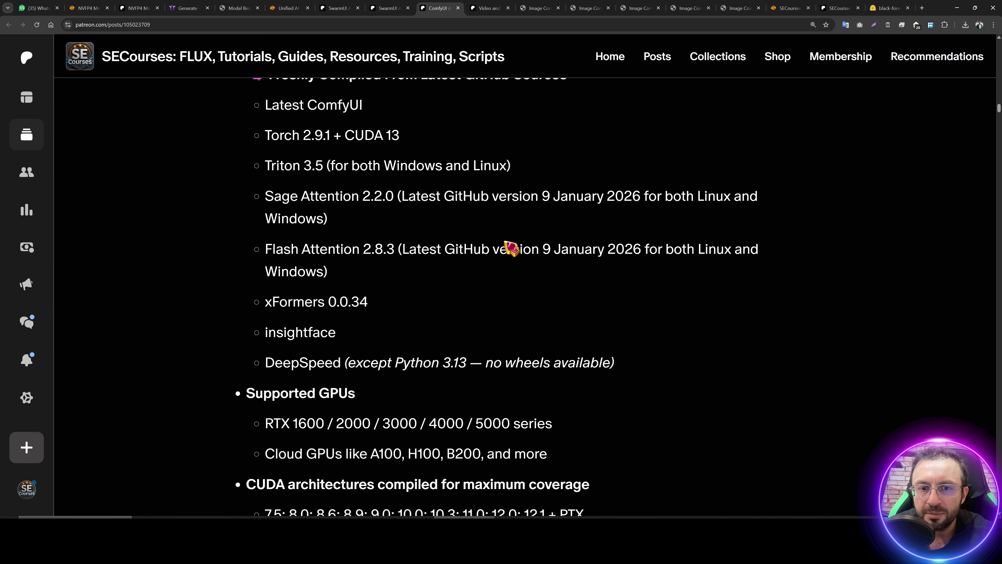
pyautogui.scroll(-3, 363, 241)
pyautogui.scroll(-2, 373, 281)
pyautogui.scroll(-1, 604, 318)
pyautogui.moveTo(595, 278); pyautogui.dragTo(264, 257)
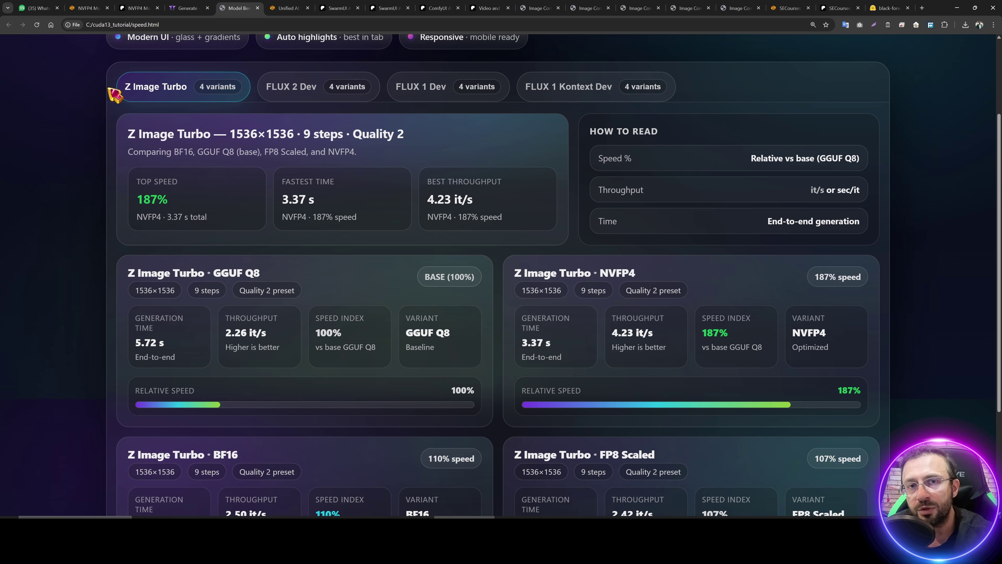
# - Highlight the Z Image Turbo GGUF Q8 throughput of 2.26 it/s
pyautogui.scroll(-4, 198, 229)
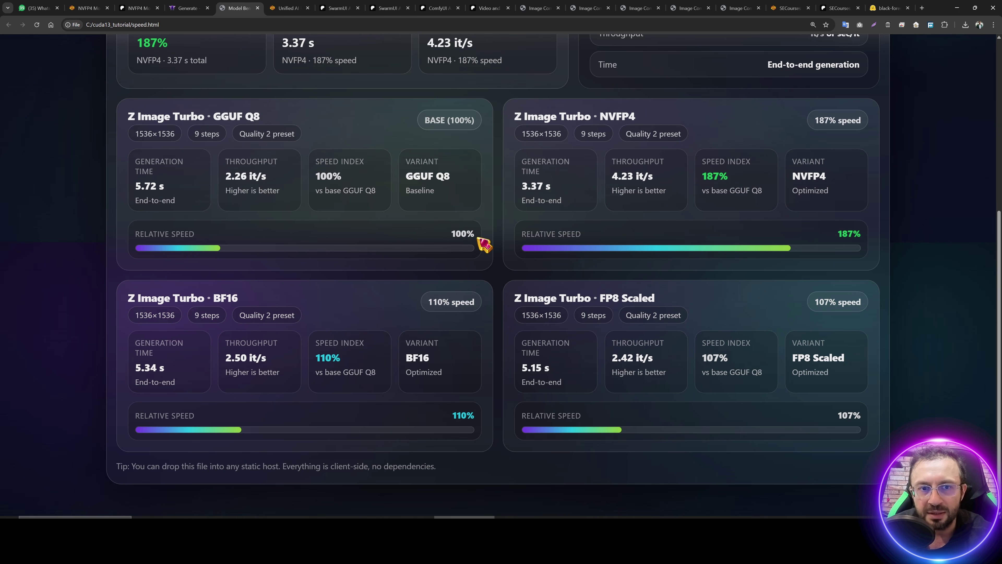
pyautogui.moveTo(235, 178); pyautogui.dragTo(269, 179)
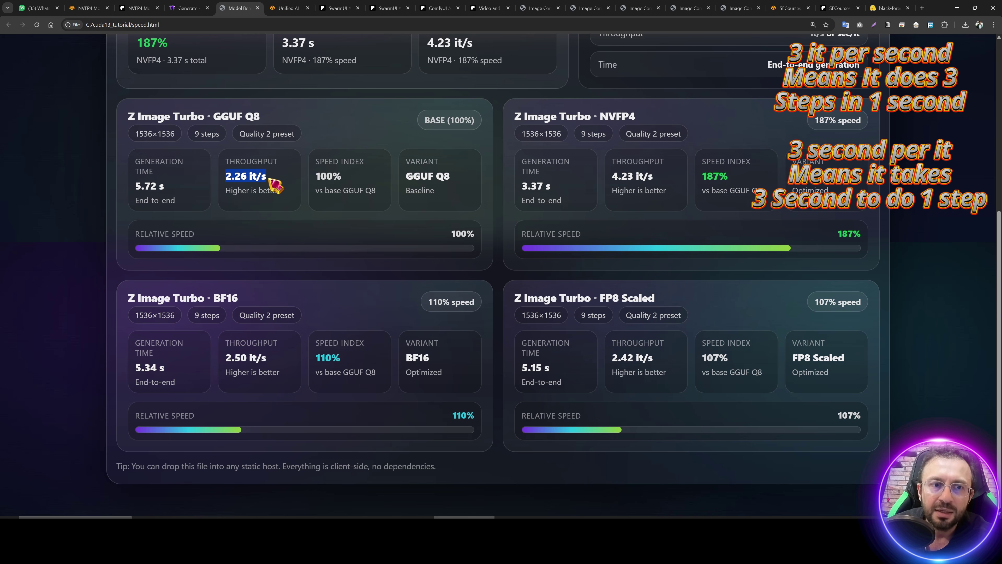
pyautogui.scroll(2, 275, 185)
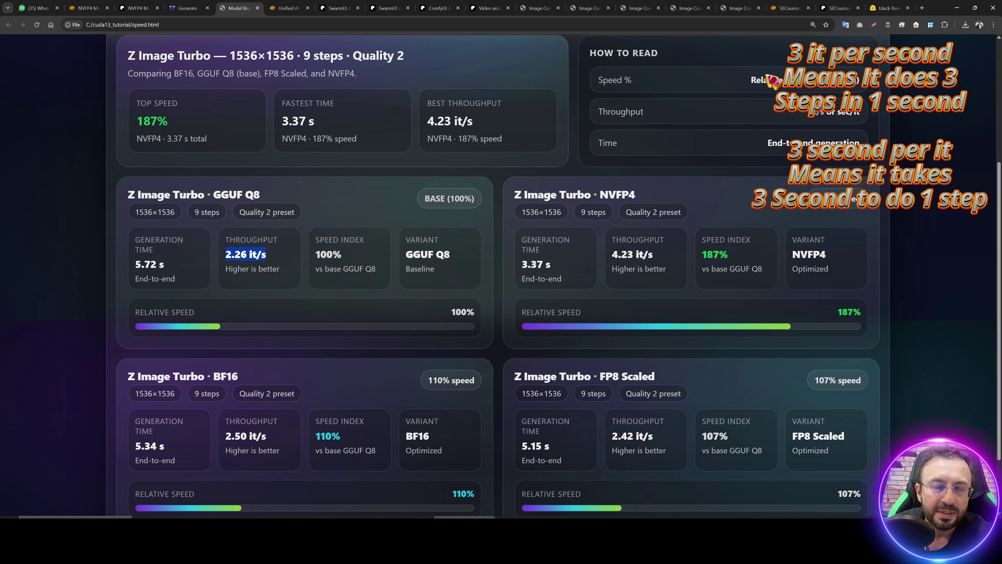
pyautogui.scroll(-2, 457, 233)
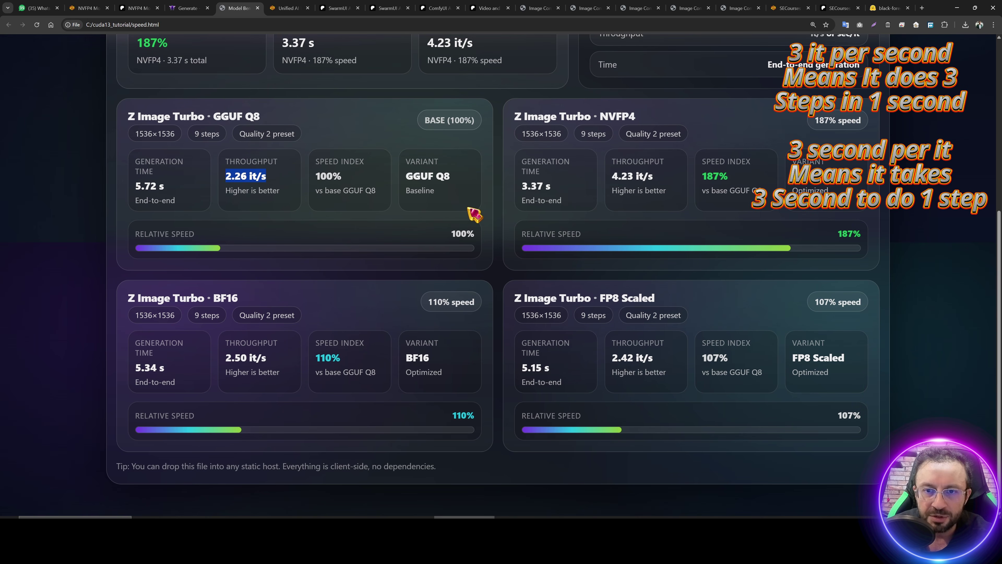
pyautogui.click(619, 113)
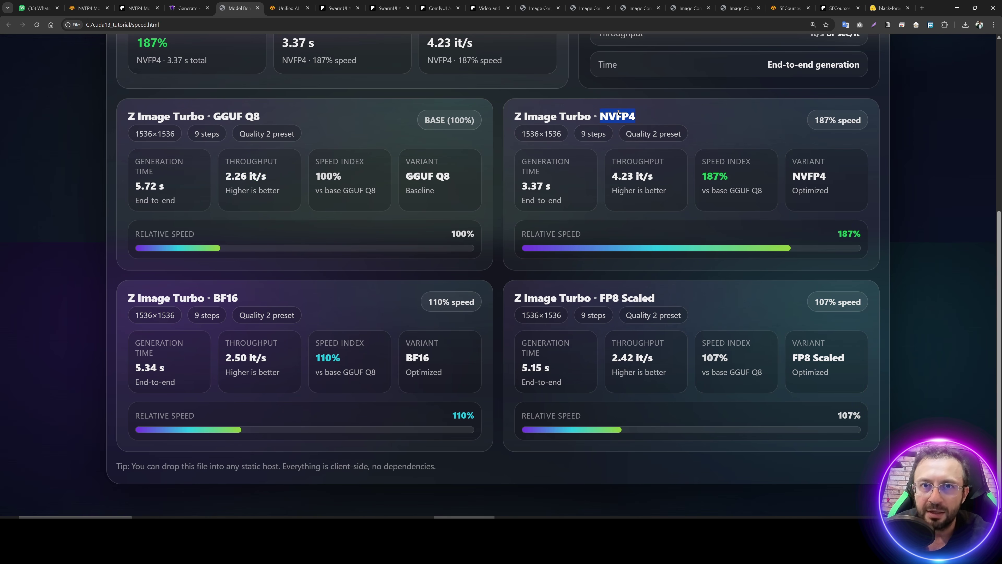
# - Highlight NVFP4's 187% speed and 4.23 it/s, and BF16's 110% relative speed
pyautogui.moveTo(866, 233); pyautogui.dragTo(836, 234)
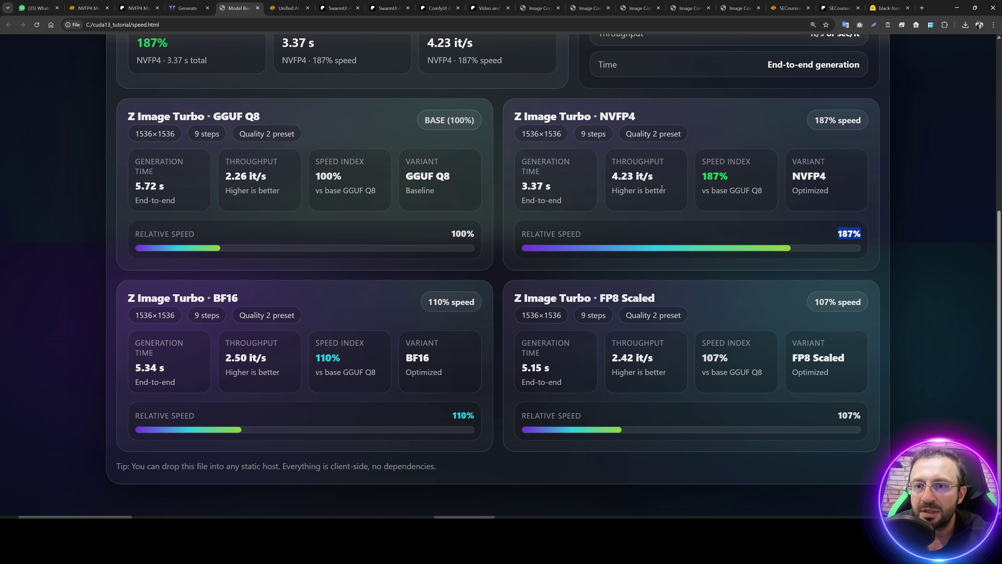
pyautogui.moveTo(612, 181); pyautogui.dragTo(670, 180)
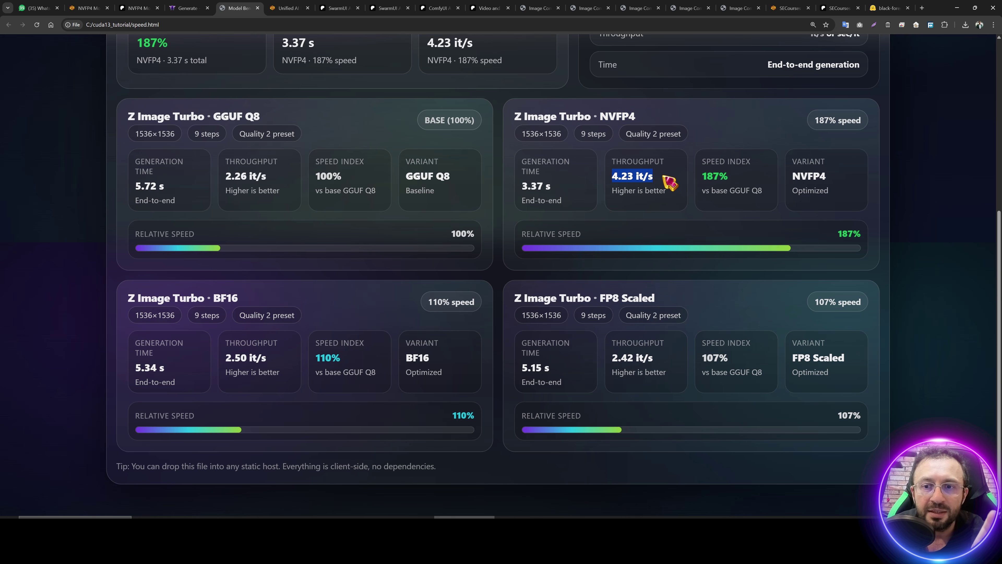
pyautogui.click(846, 236)
pyautogui.moveTo(847, 235); pyautogui.dragTo(868, 236)
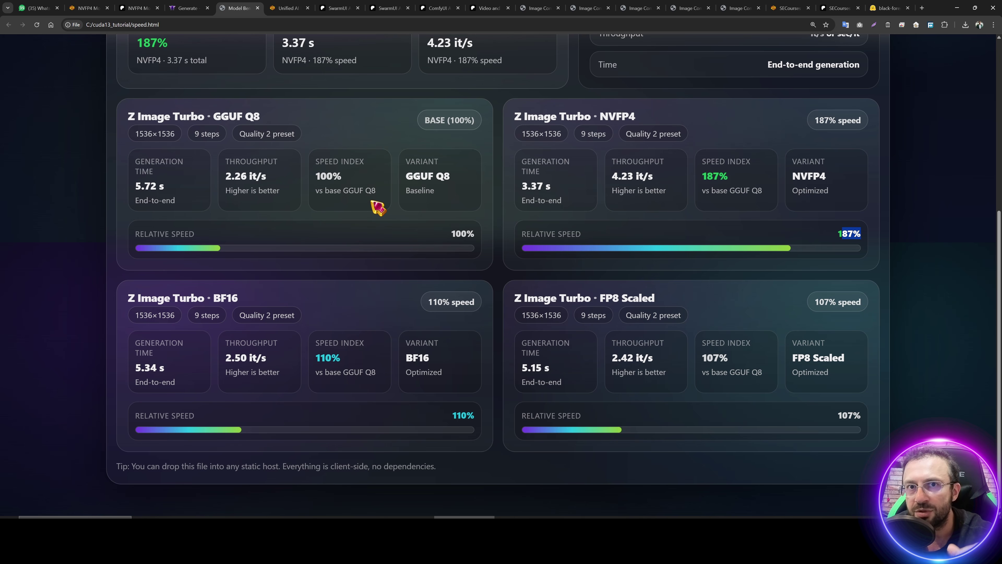
pyautogui.doubleClick(459, 414)
pyautogui.moveTo(214, 296); pyautogui.dragTo(235, 292)
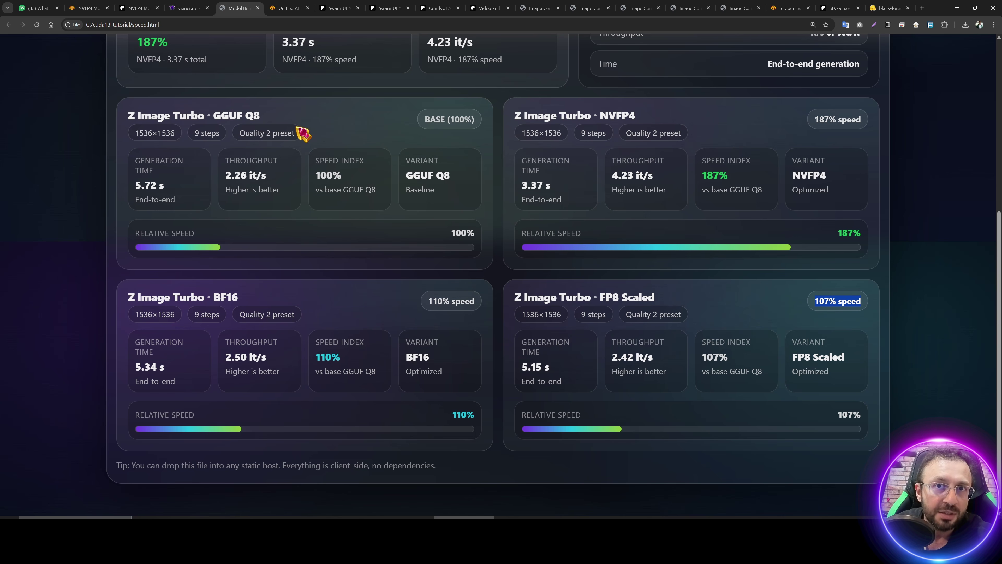
# - Highlight the Image Comparison Slider V12 title and follow its Patreon download post link
pyautogui.scroll(1, 357, 253)
pyautogui.scroll(5, 358, 251)
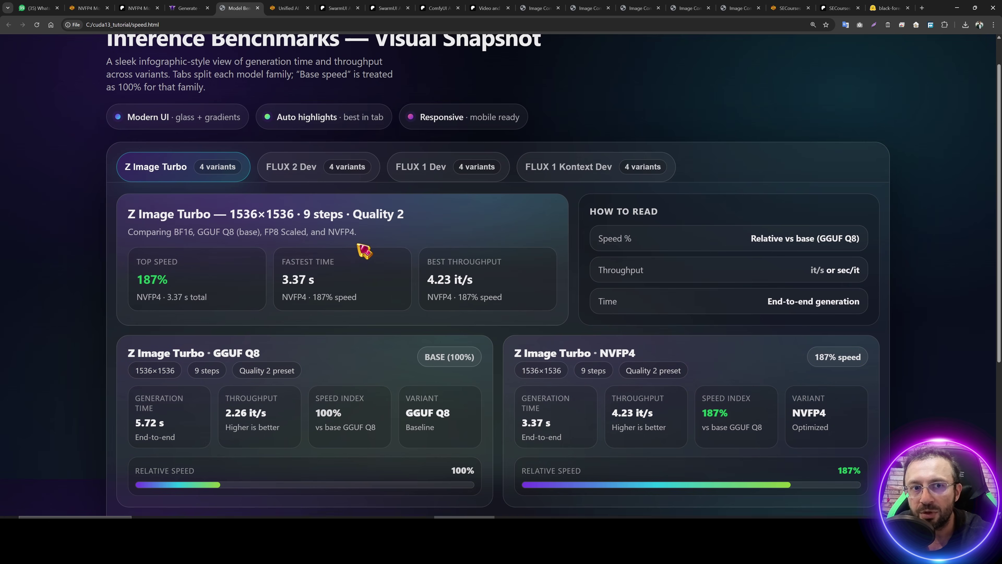
pyautogui.scroll(-2, 236, 195)
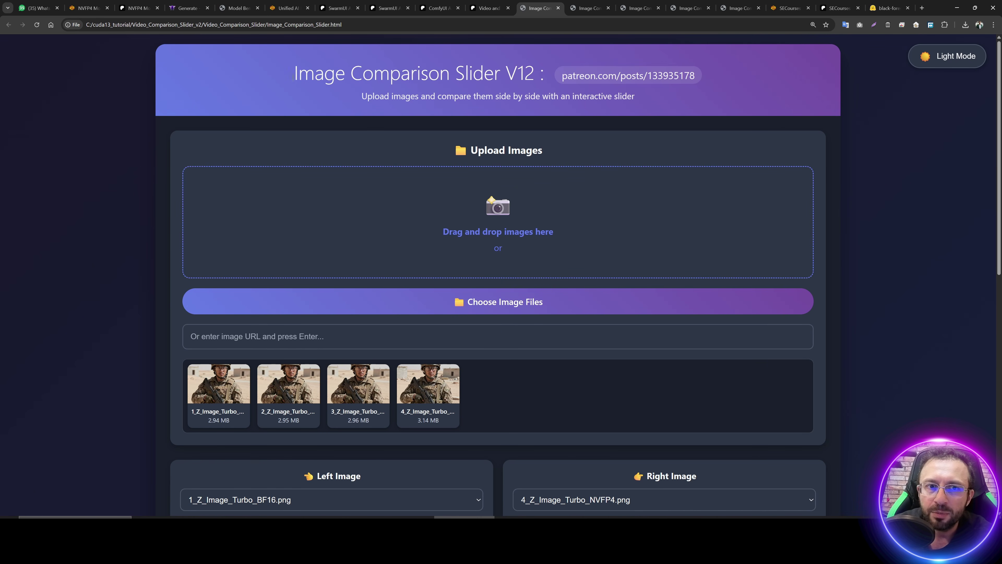
pyautogui.moveTo(292, 74); pyautogui.dragTo(525, 73)
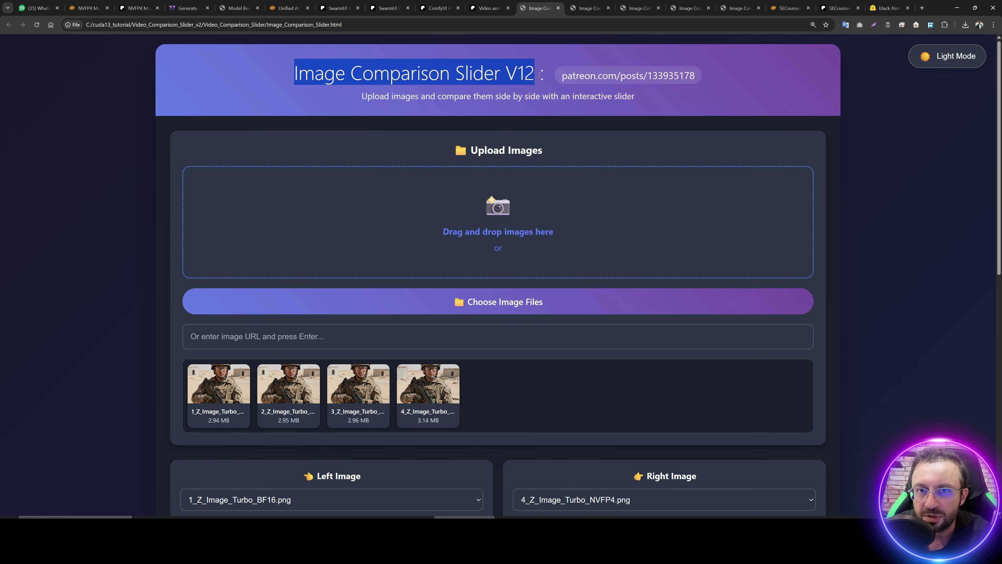
pyautogui.click(568, 74)
# - Point out Install_Update_App.bat and Start_Image_Comparison.bat in the Video_Comparison_Slider_v2 folder
pyautogui.scroll(-10, 529, 245)
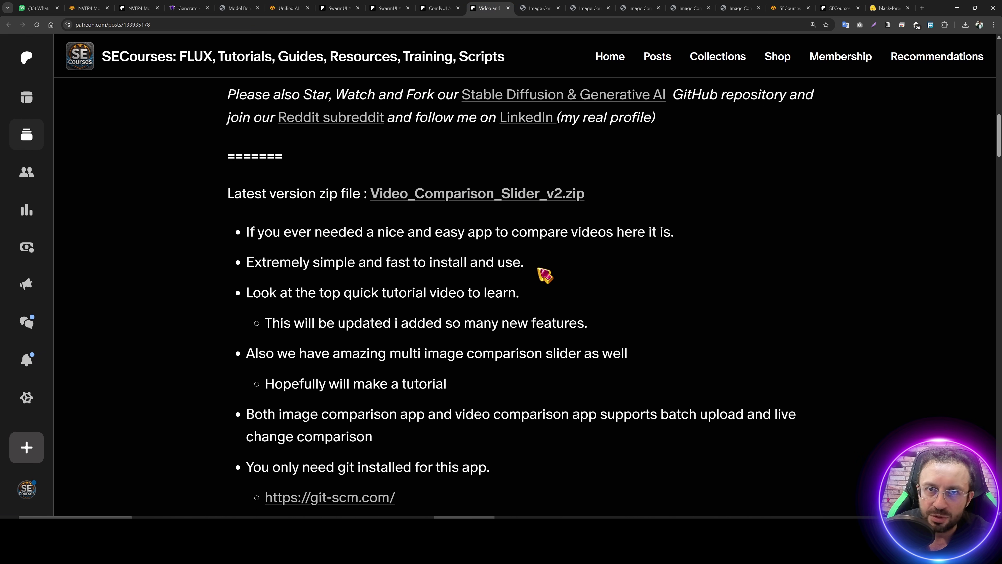
pyautogui.hotkey('alt', 'Tab')
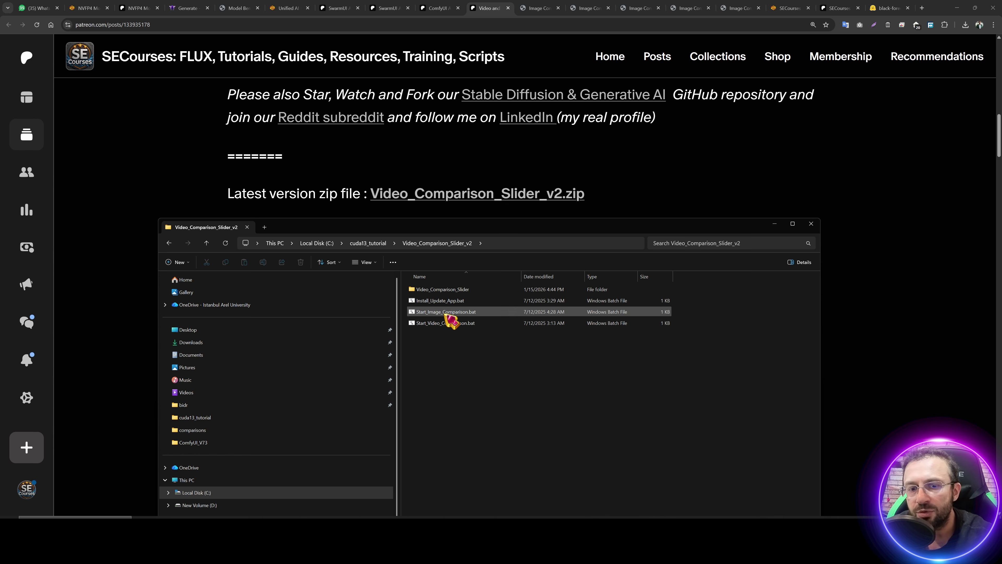
pyautogui.click(441, 301)
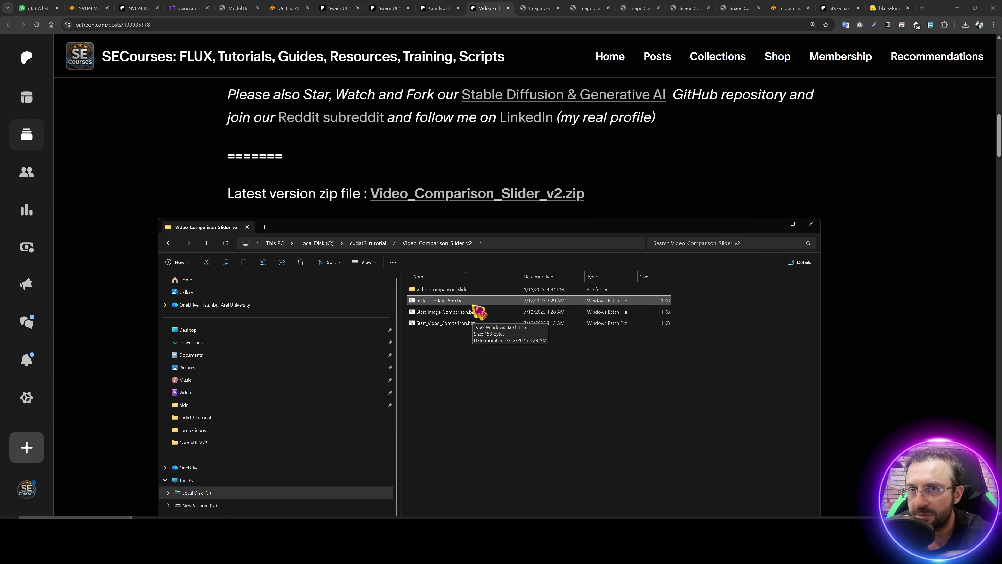
pyautogui.click(458, 312)
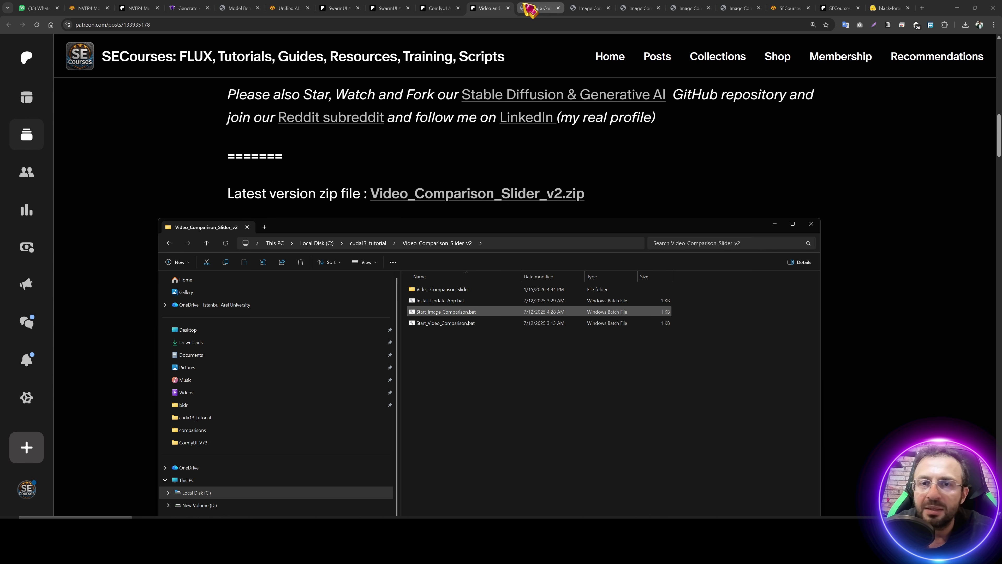
# - Show the Z Image Turbo comparison full screen and sweep the divider across the soldier
pyautogui.click(528, 9)
pyautogui.scroll(-5, 527, 197)
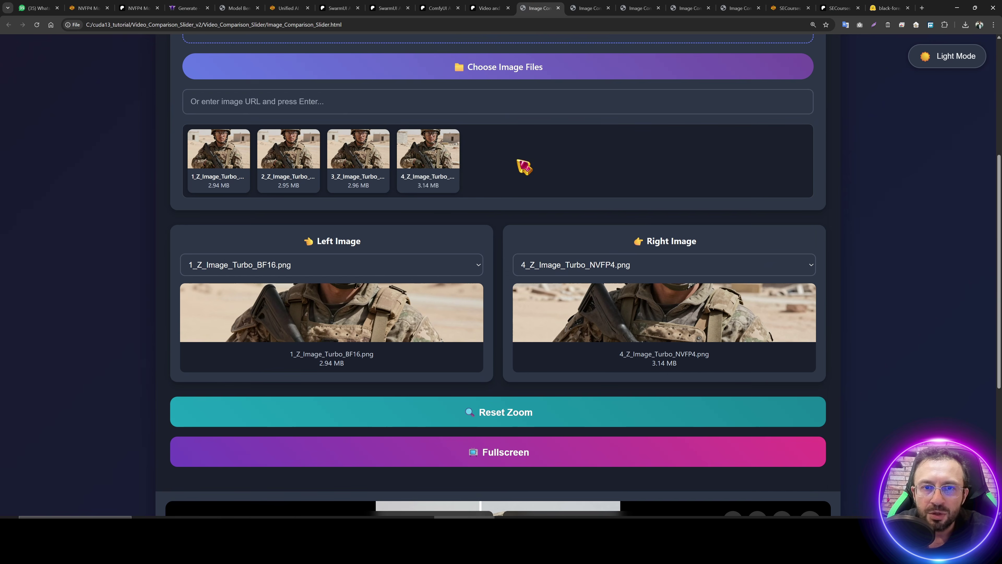
pyautogui.scroll(2, 427, 287)
pyautogui.scroll(-5, 546, 320)
pyautogui.click(543, 378)
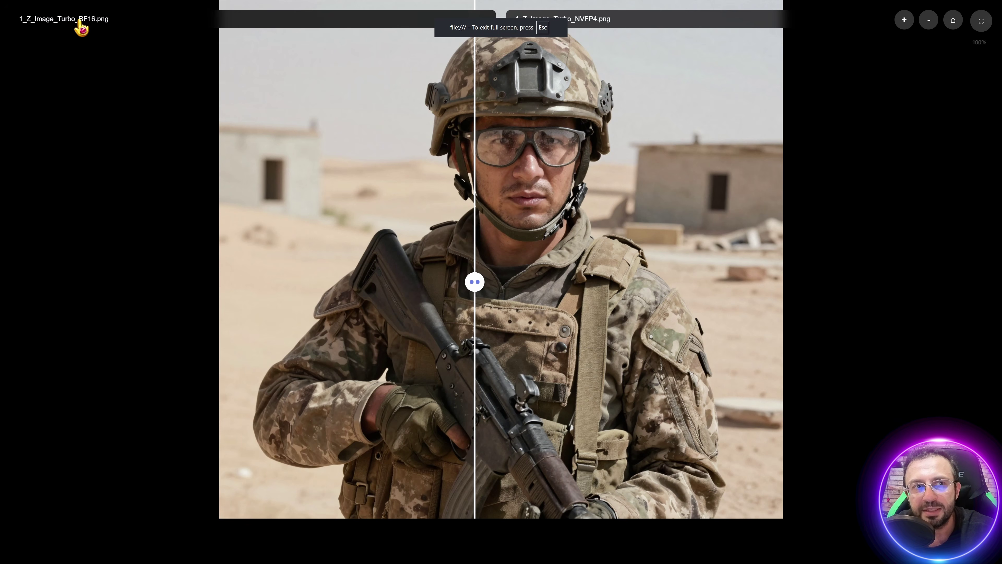
pyautogui.moveTo(469, 287); pyautogui.dragTo(516, 198)
# - Compare BF16 against the GGUF_Q8, FP8_Scaled and NVFP4 renders on the right side
pyautogui.press('Up')
pyautogui.press('Up')
pyautogui.click(590, 16)
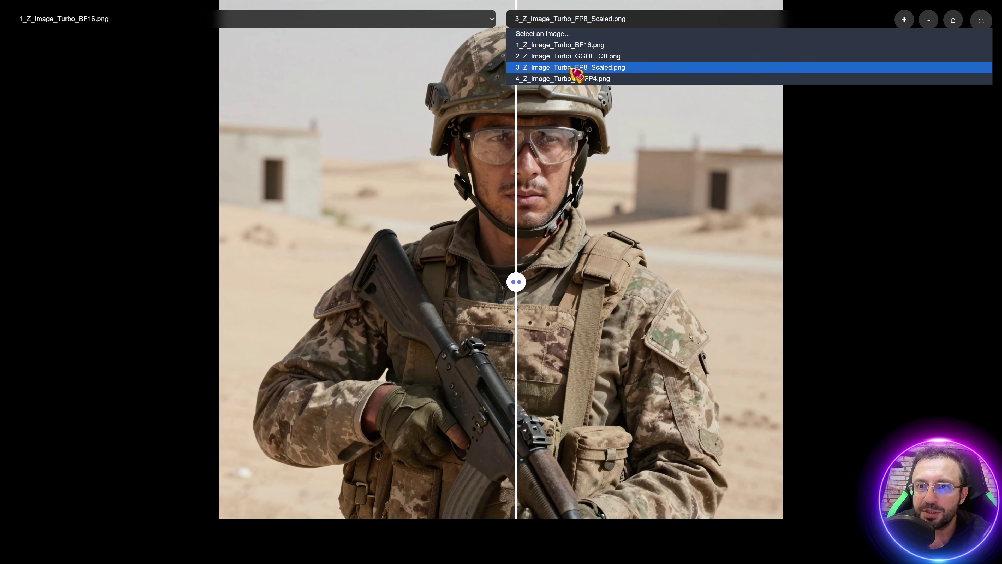
pyautogui.click(574, 67)
pyautogui.moveTo(516, 281); pyautogui.dragTo(420, 204)
pyautogui.click(575, 20)
pyautogui.click(575, 79)
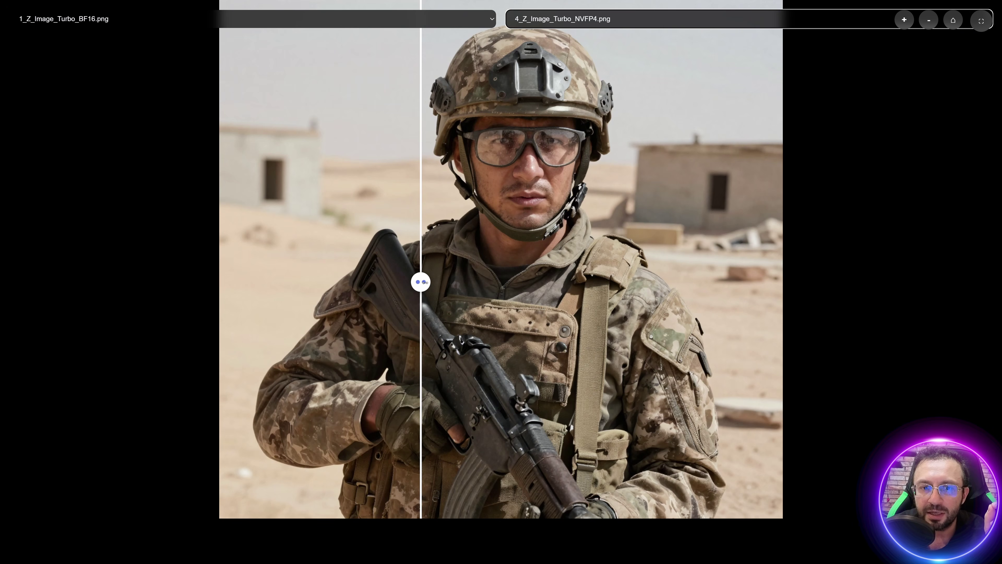
pyautogui.moveTo(424, 282); pyautogui.dragTo(483, 251)
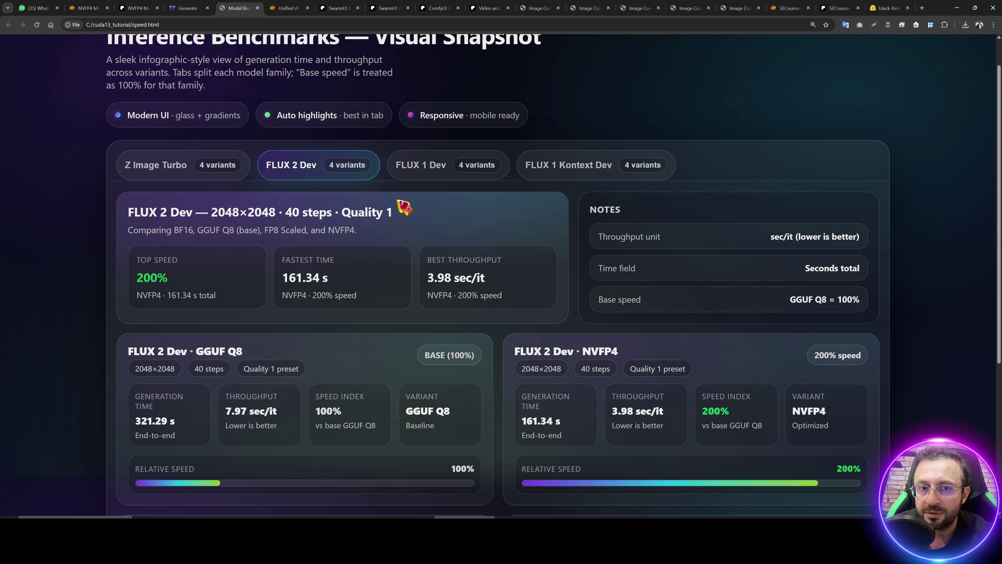
# - Highlight the GGUF Q8 card and NVFP4's 200% relative speed in the FLUX 2 Dev results
pyautogui.scroll(-5, 403, 205)
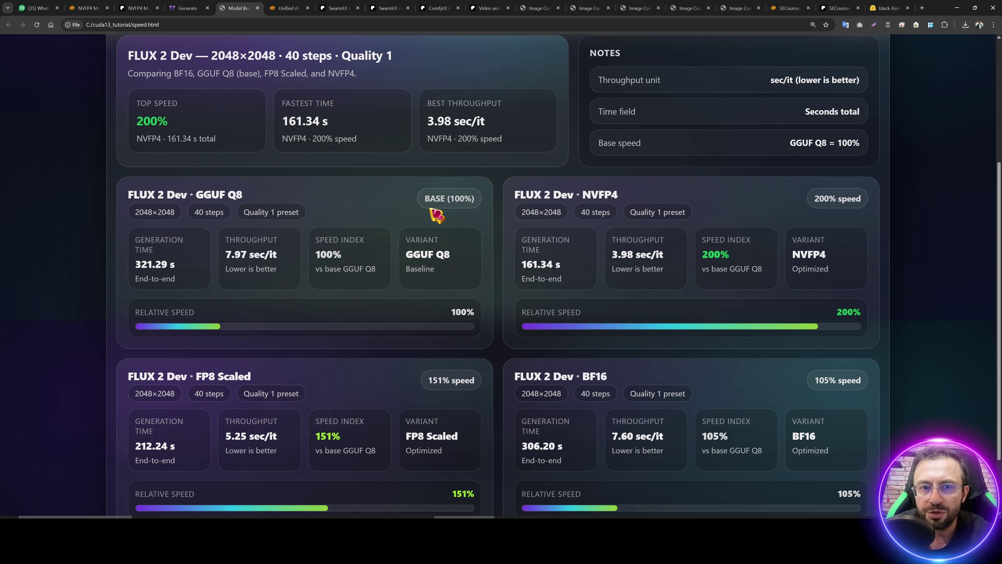
pyautogui.scroll(1, 395, 225)
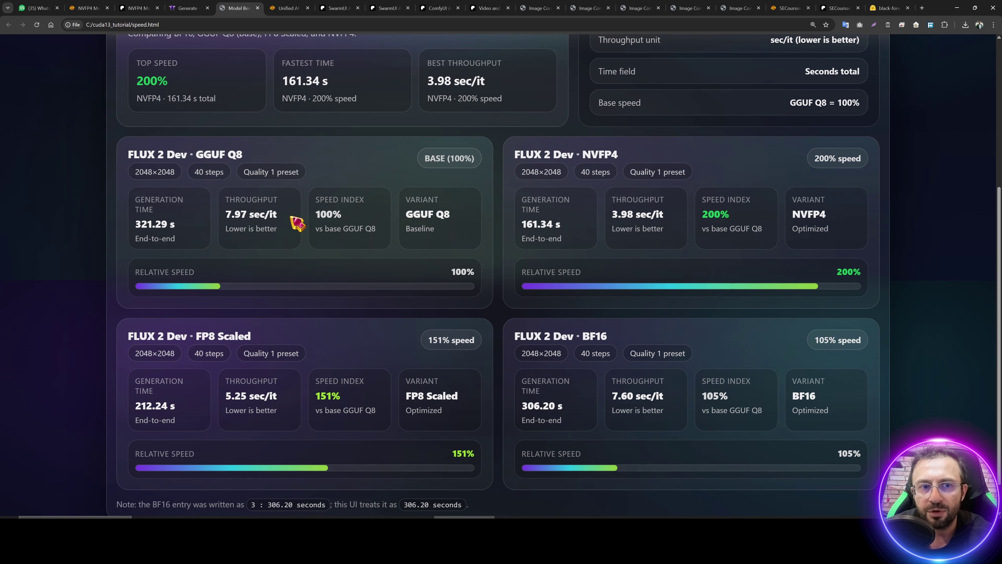
pyautogui.moveTo(209, 156); pyautogui.dragTo(196, 155)
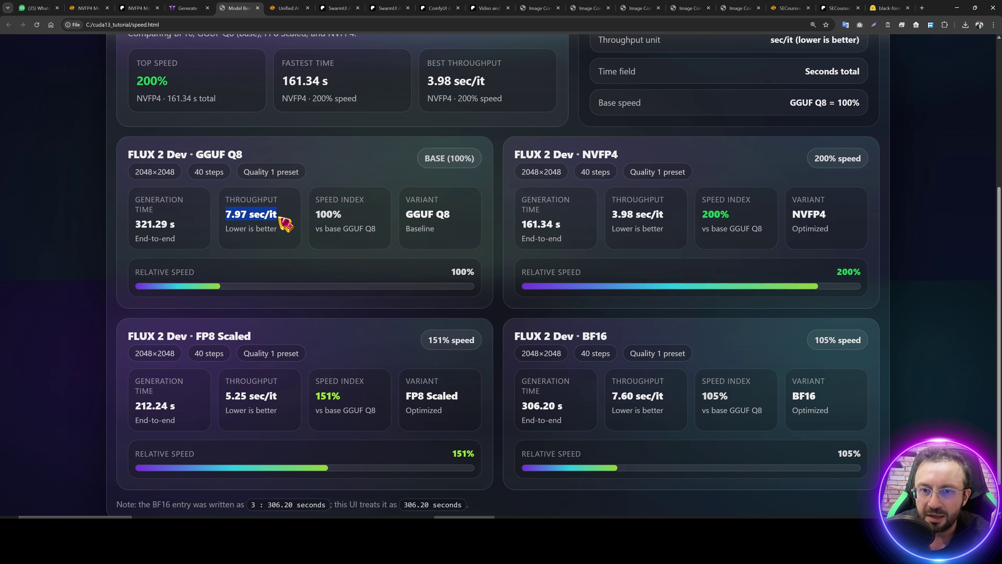
pyautogui.doubleClick(607, 154)
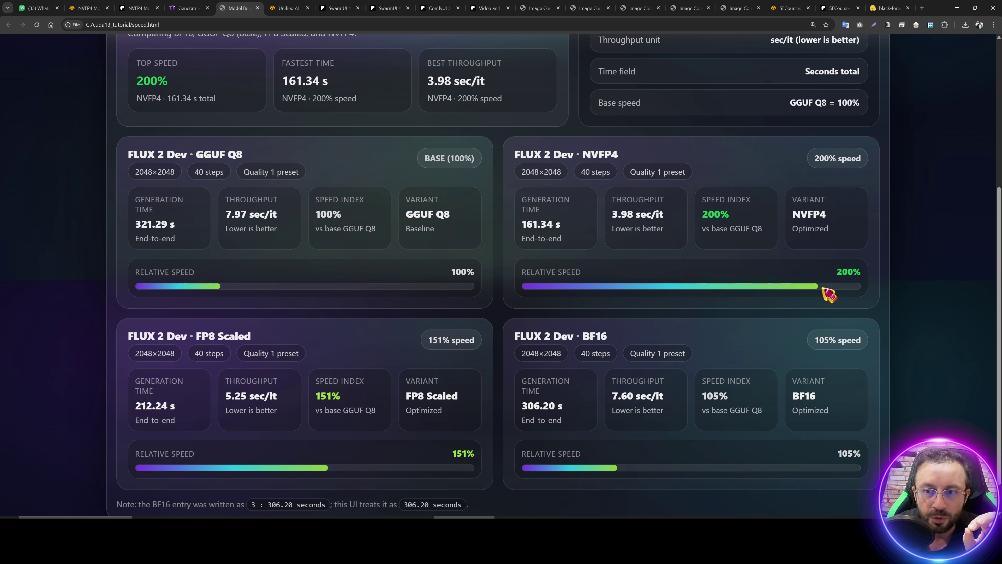
pyautogui.moveTo(836, 272); pyautogui.dragTo(860, 271)
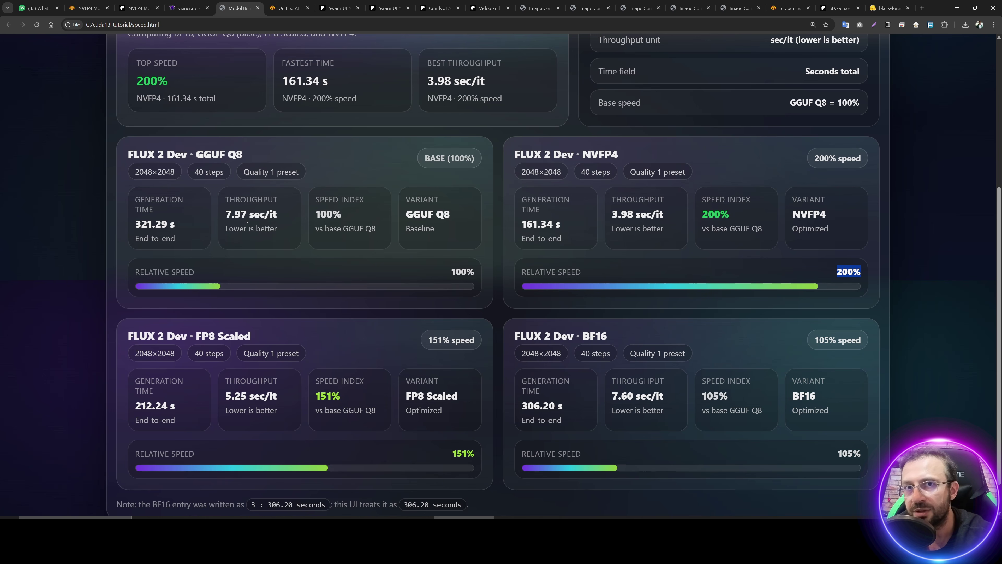
# - Point out the BF16 and FP8 Scaled card titles in the FLUX 2 Dev results
pyautogui.scroll(-1, 316, 324)
pyautogui.moveTo(253, 296); pyautogui.dragTo(193, 295)
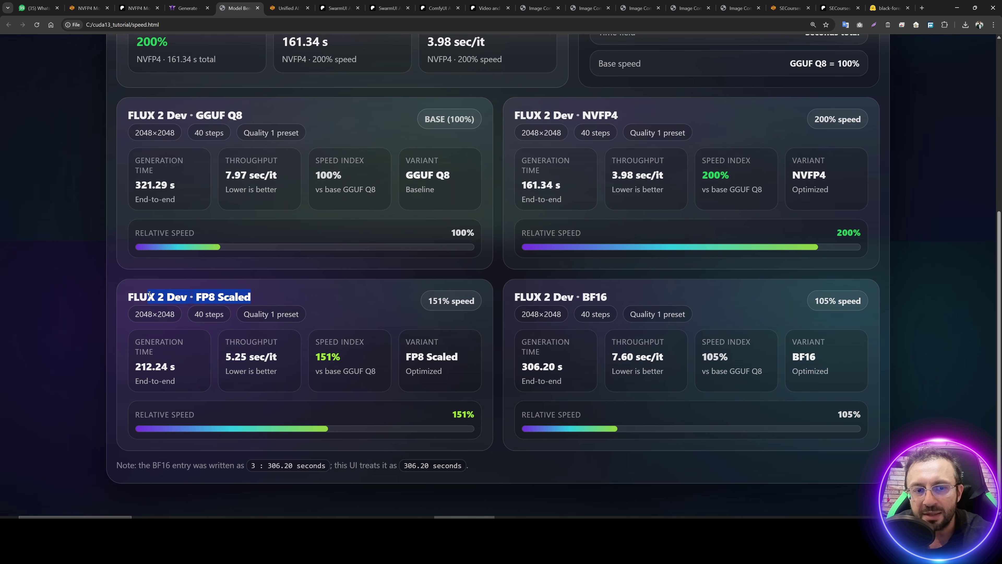
pyautogui.click(353, 307)
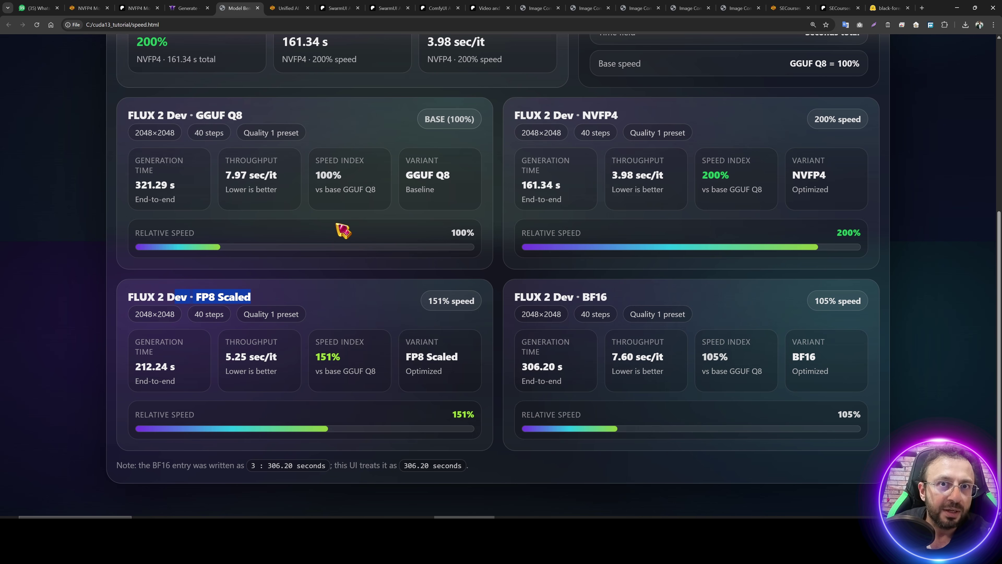
pyautogui.moveTo(611, 302); pyautogui.dragTo(585, 297)
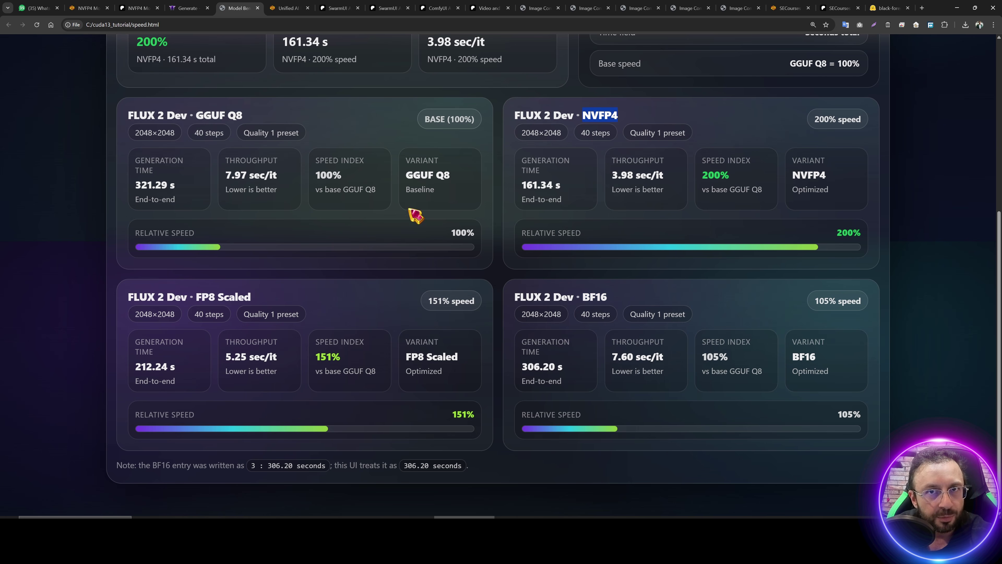
pyautogui.moveTo(254, 298); pyautogui.dragTo(197, 296)
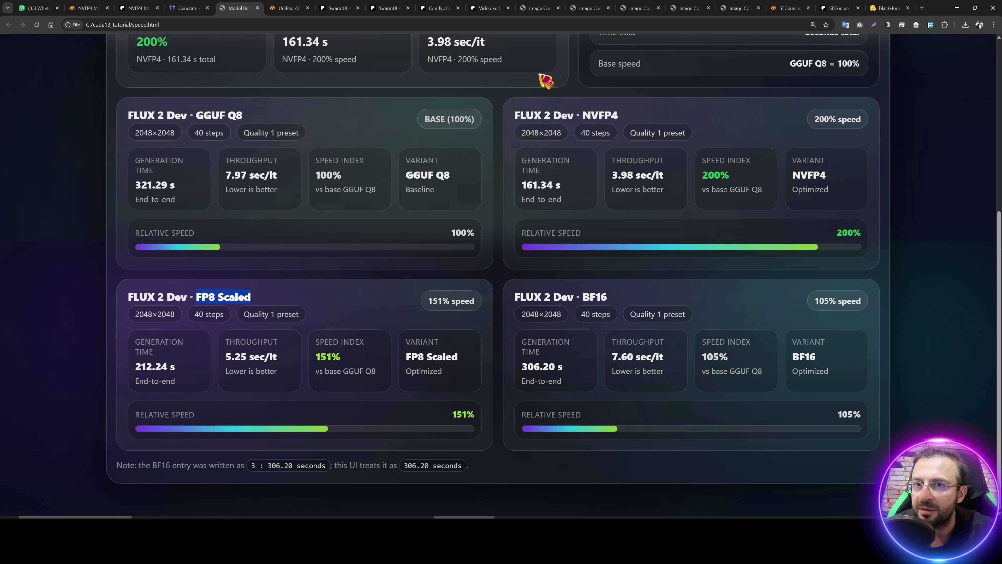
# - Show the FLUX 2 greenhouse comparison full screen, BF16 against 11_FLUX_2_DEV_GGUF_Q8.png
pyautogui.click(597, 8)
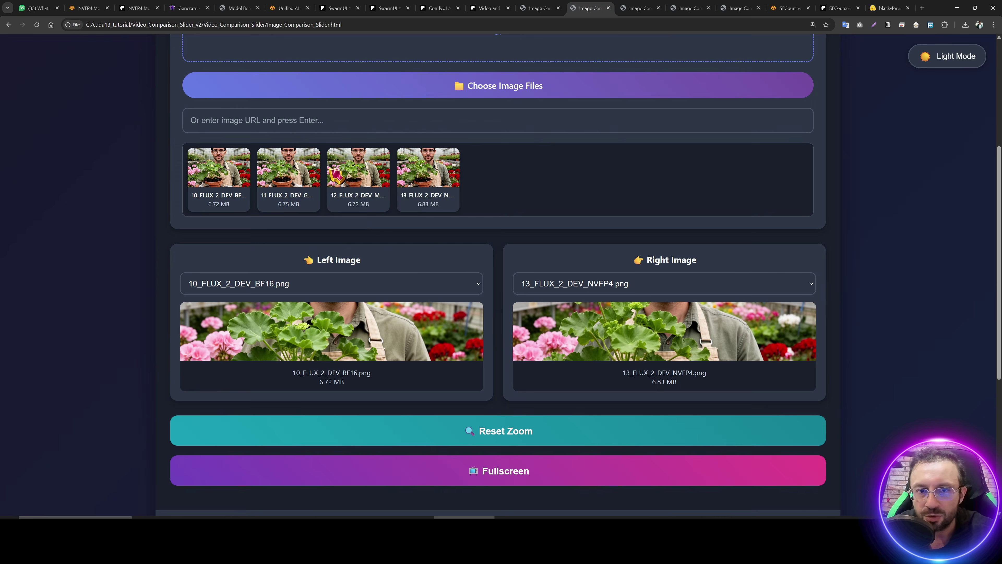
pyautogui.click(496, 475)
pyautogui.click(600, 19)
pyautogui.click(599, 60)
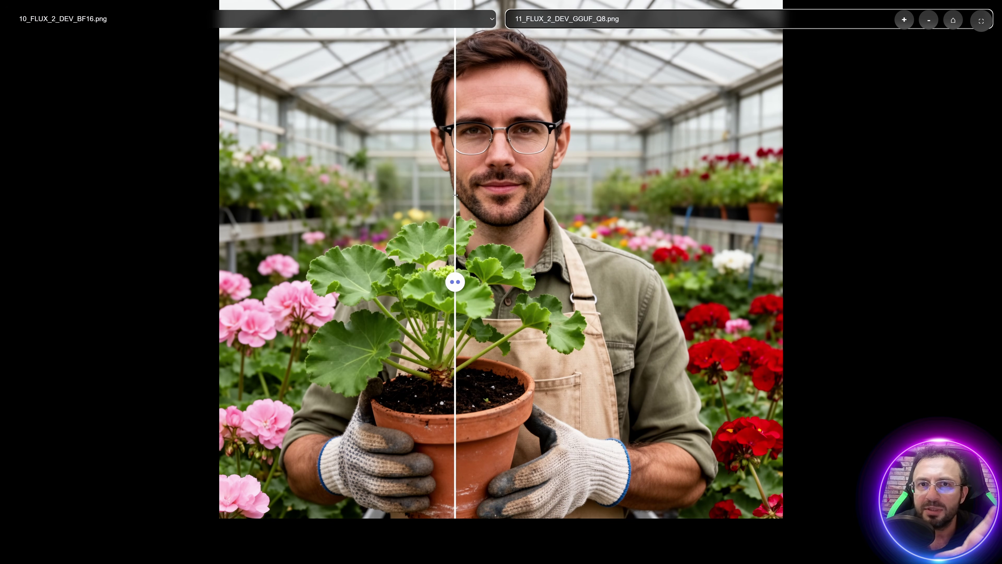
# - Compare BF16 against Mixed FP8 Scaled across the face, then against NVFP4
pyautogui.click(575, 30)
pyautogui.click(581, 61)
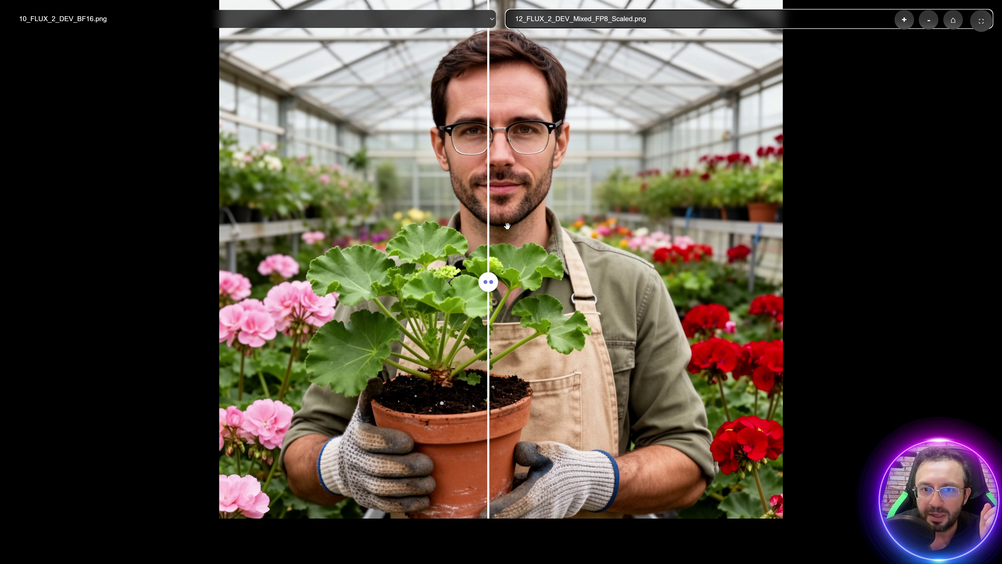
pyautogui.moveTo(489, 257)
pyautogui.mouseDown()
pyautogui.moveTo(631, 248)
pyautogui.moveTo(149, 234)
pyautogui.moveTo(769, 237)
pyautogui.moveTo(491, 237)
pyautogui.mouseUp()
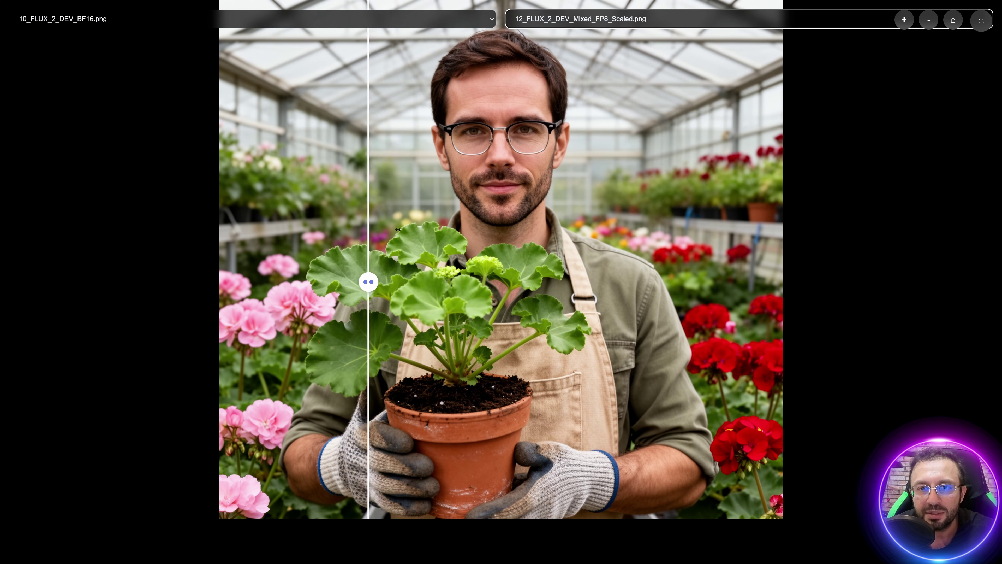
pyautogui.click(576, 21)
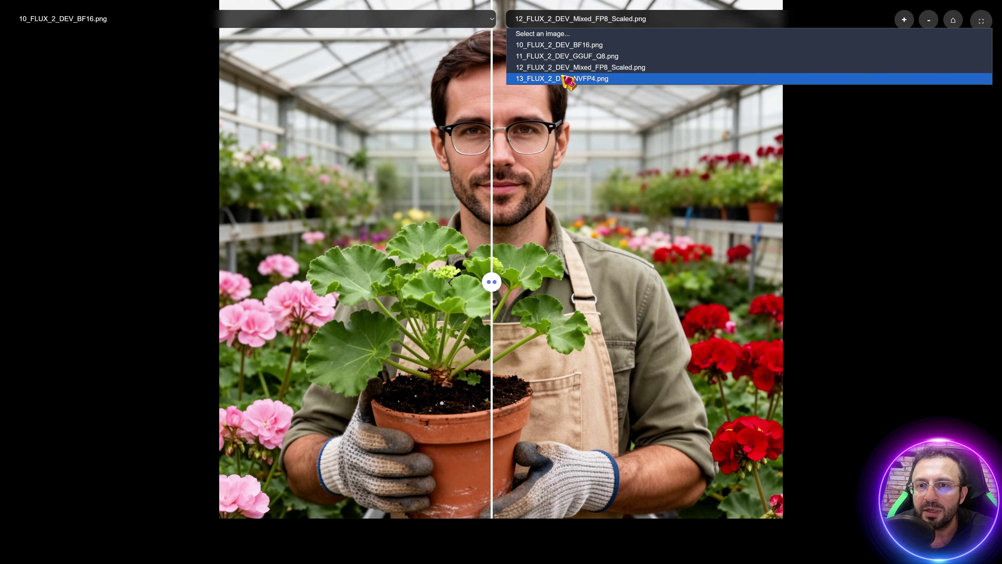
pyautogui.click(560, 78)
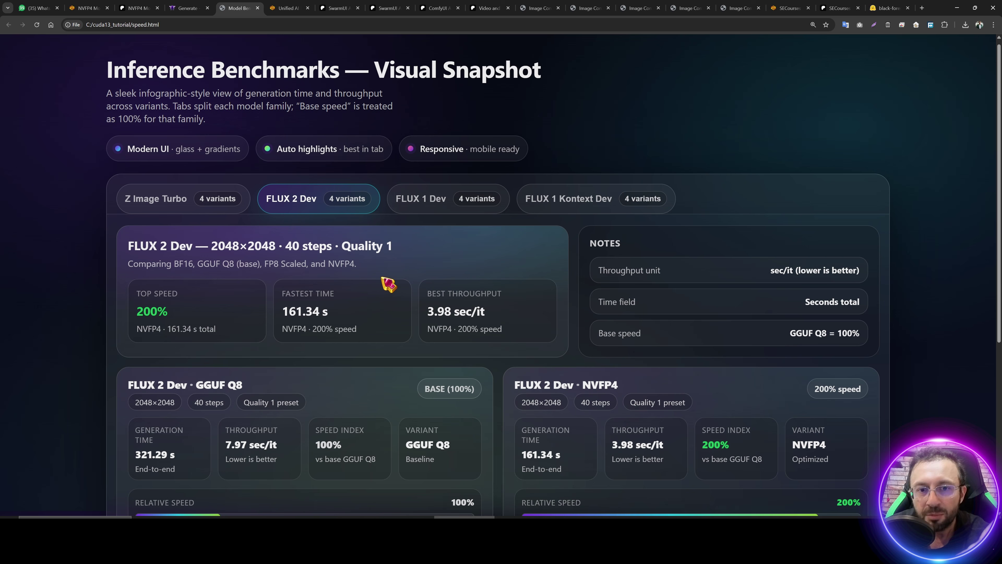
# - Scroll to the FLUX 2 Dev GGUF Q8 card and highlight its 2048×2048 resolution and quality preset
pyautogui.scroll(-3, 419, 225)
pyautogui.scroll(-1, 438, 205)
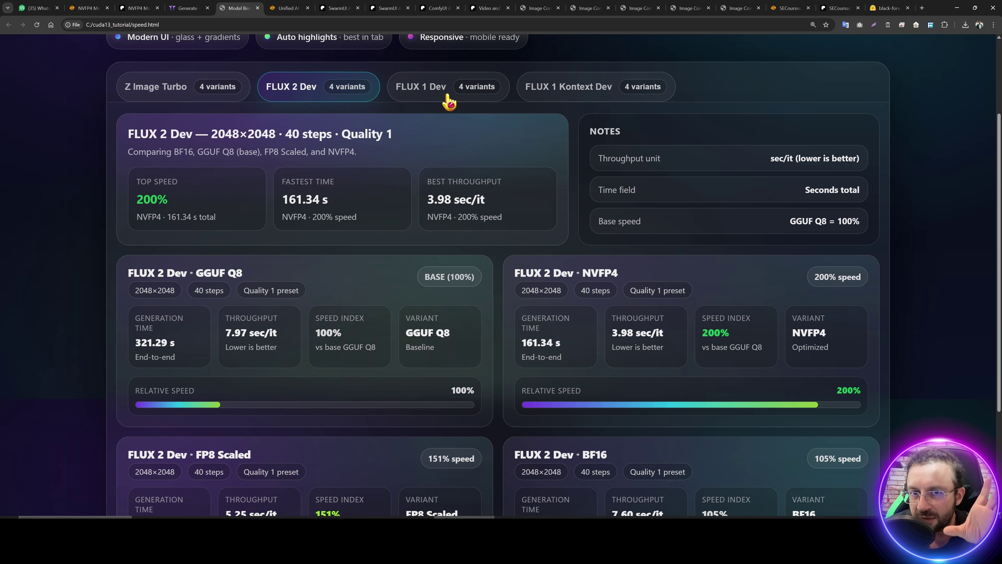
pyautogui.scroll(-1, 320, 220)
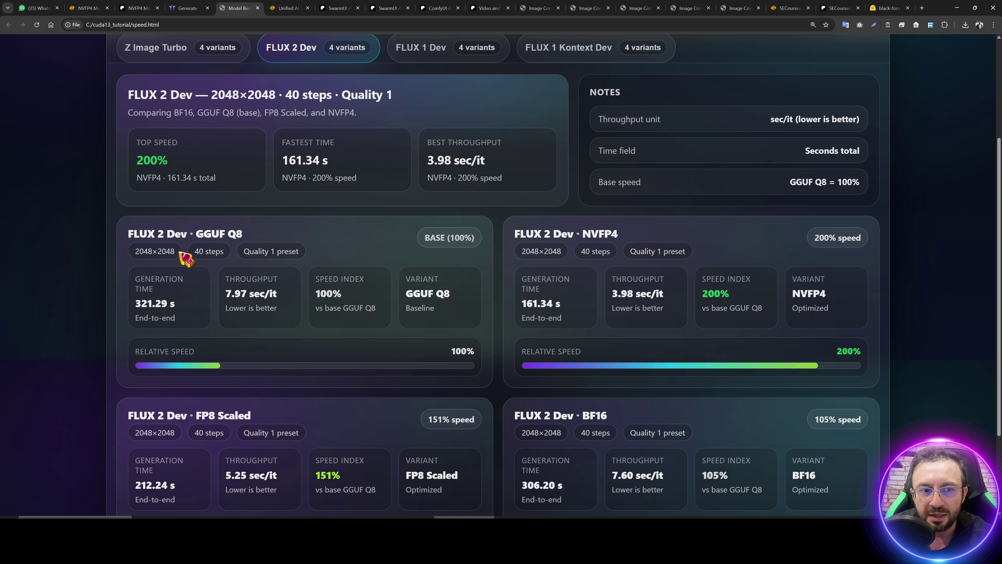
pyautogui.moveTo(177, 251); pyautogui.dragTo(135, 252)
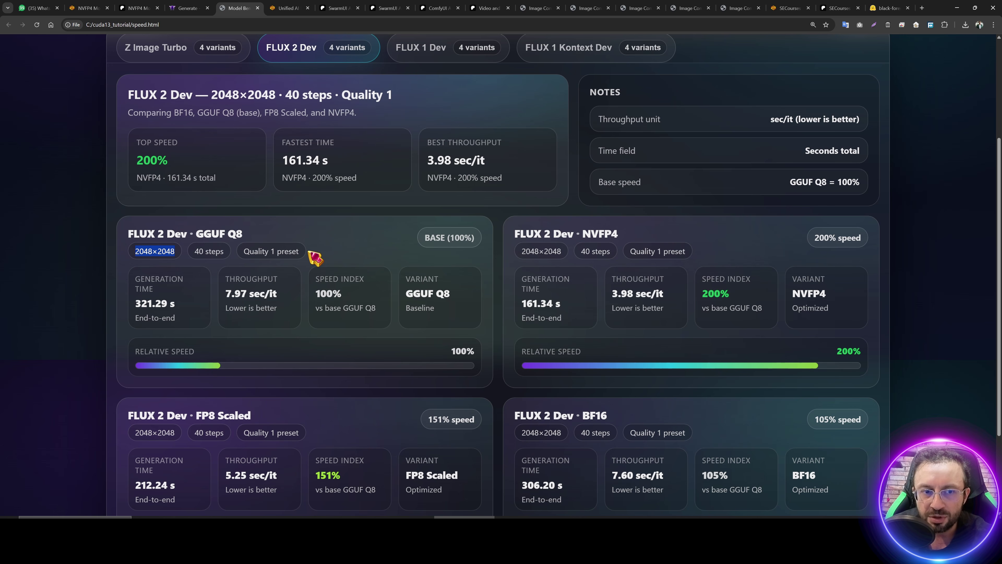
pyautogui.moveTo(309, 251); pyautogui.dragTo(246, 252)
# - Reveal FLUX 2 Quality 1's settings: FLUX_2_Dev_FP8_Mixed_Scaled, 40 steps, seeds_2, bong_tangent
pyautogui.click(187, 8)
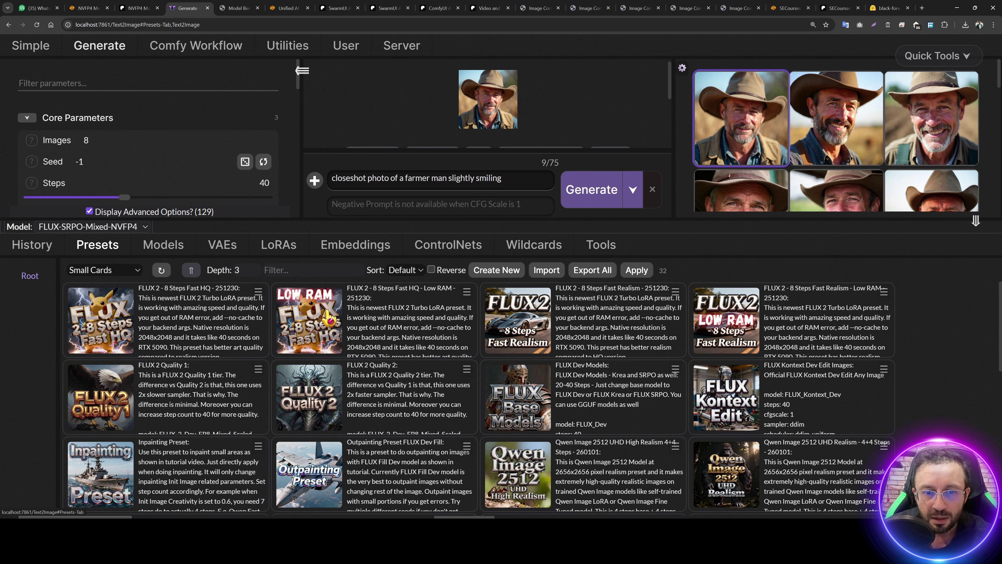
pyautogui.scroll(-1, 311, 397)
pyautogui.scroll(1, 311, 398)
pyautogui.scroll(-2, 215, 410)
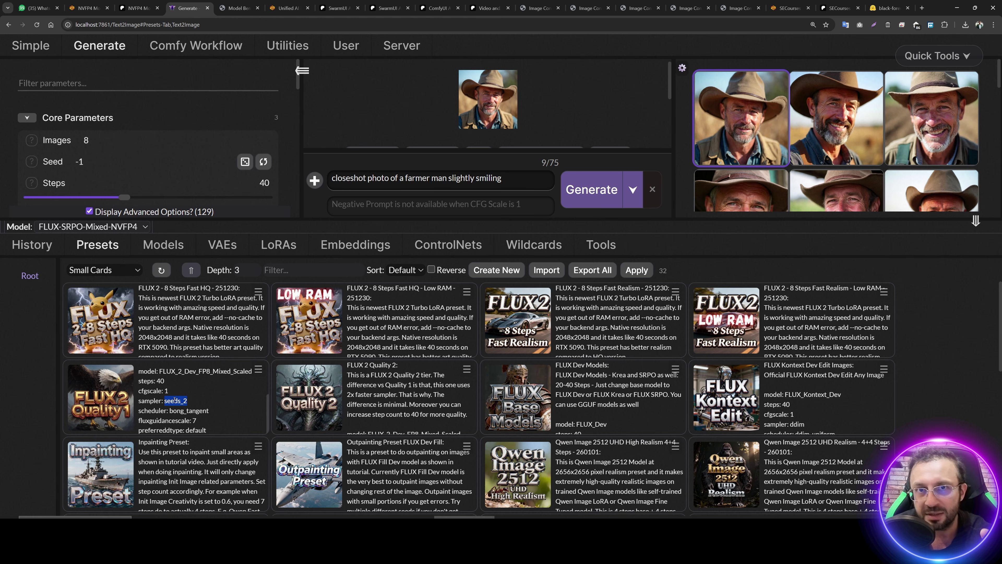
# - Return to the benchmark page's FLUX 2 Dev results
pyautogui.click(239, 8)
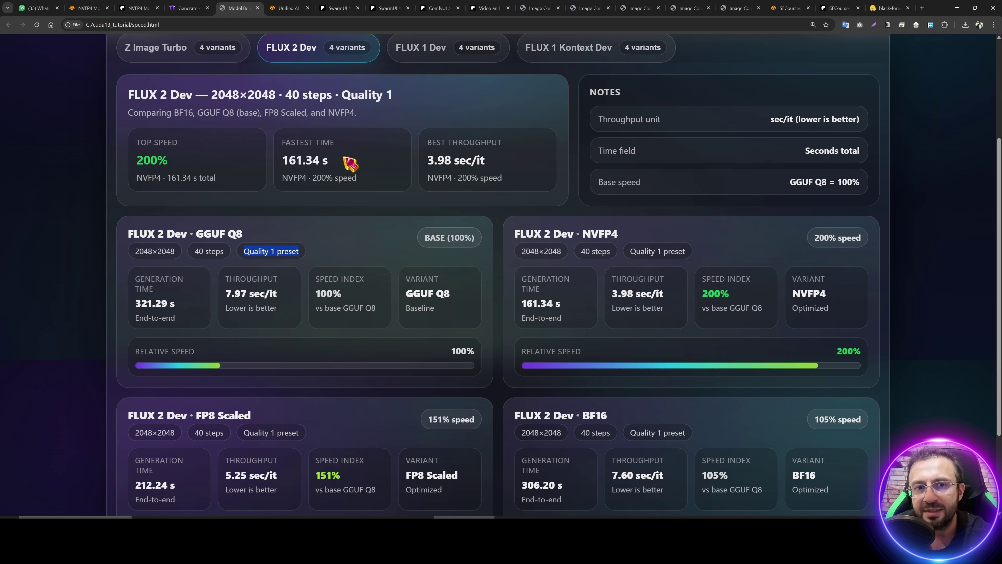
pyautogui.scroll(1, 345, 164)
pyautogui.moveTo(394, 137); pyautogui.dragTo(345, 136)
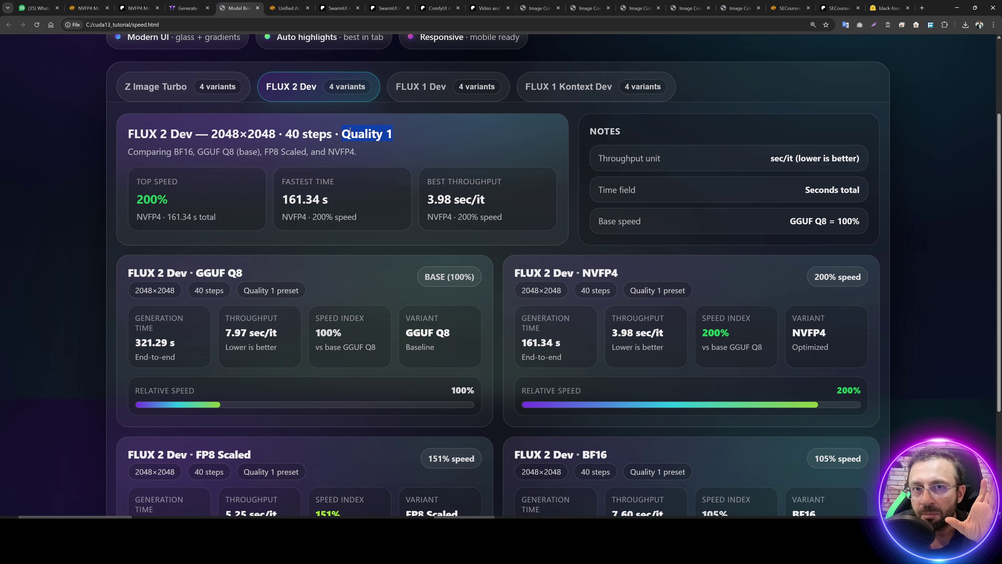
pyautogui.scroll(2, 395, 165)
# - Show FLUX 1 Dev results with GGUF Q8 at 3.54 it/s, then bring up remote SwarmUI's greenhouse render
pyautogui.click(416, 170)
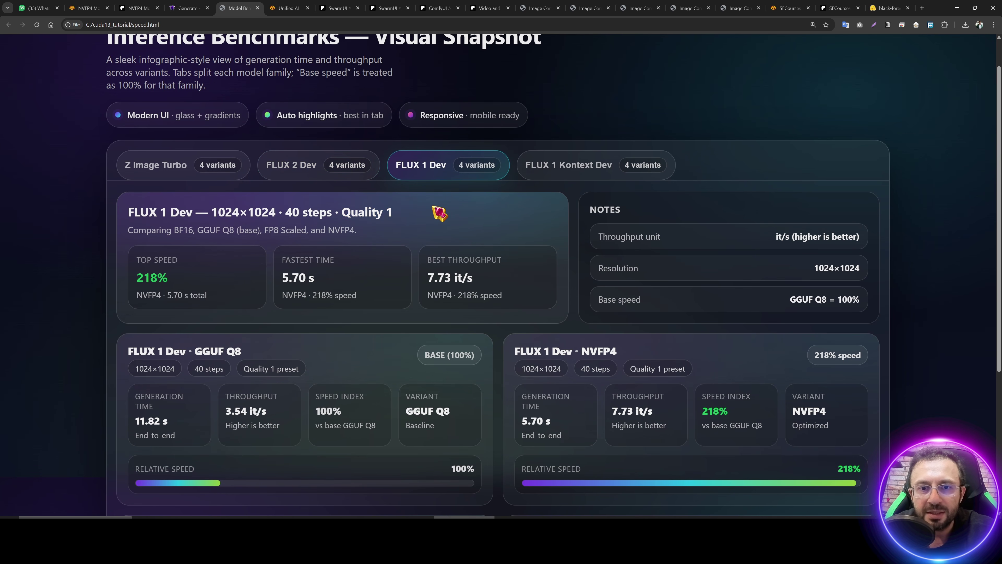
pyautogui.scroll(-2, 434, 197)
pyautogui.scroll(-3, 430, 189)
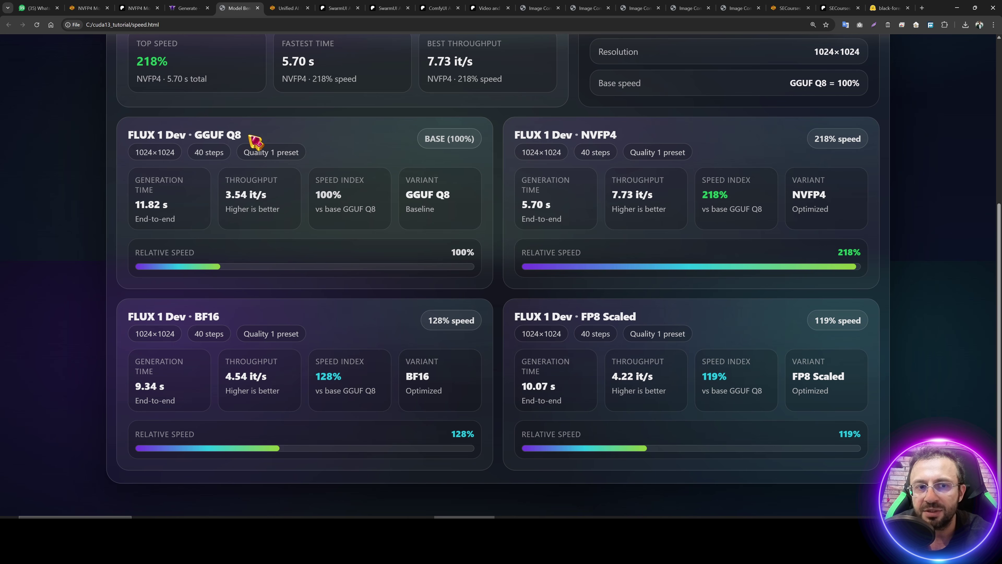
pyautogui.moveTo(271, 195); pyautogui.dragTo(225, 197)
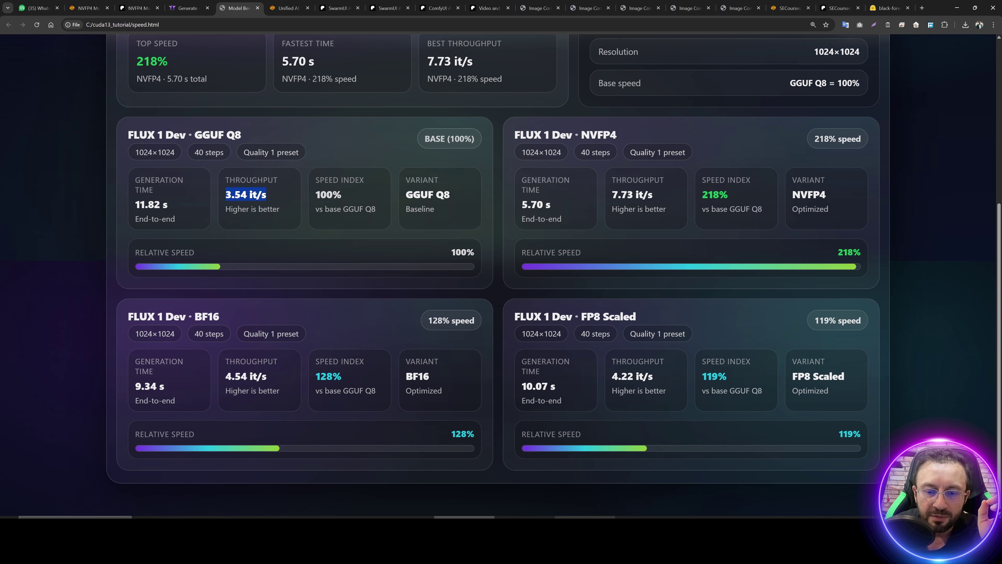
pyautogui.hotkey('alt', 'Tab')
pyautogui.click(240, 8)
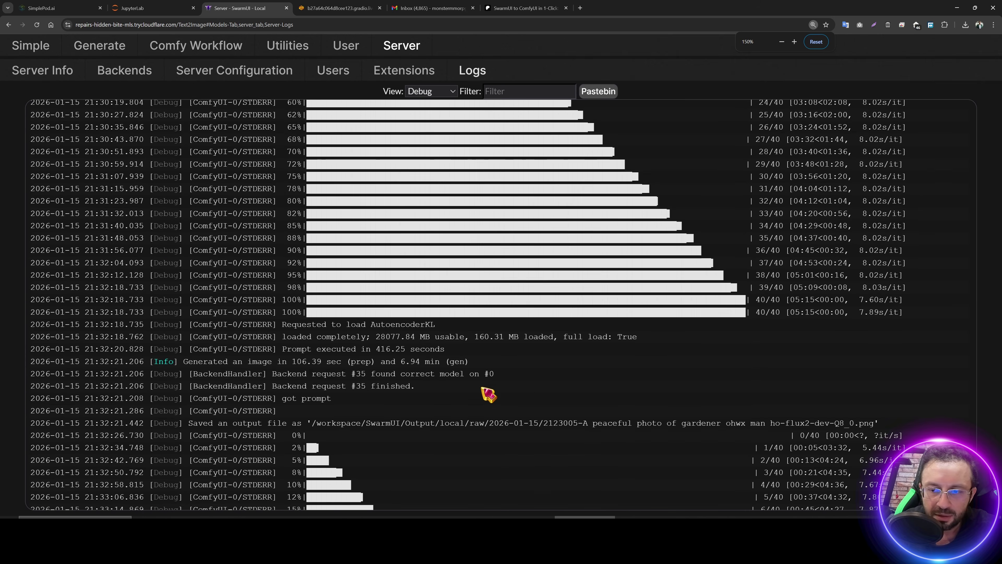
# - Highlight the server log line showing the prompt executed in 319.47 seconds
pyautogui.scroll(-3, 485, 394)
pyautogui.scroll(10, 505, 389)
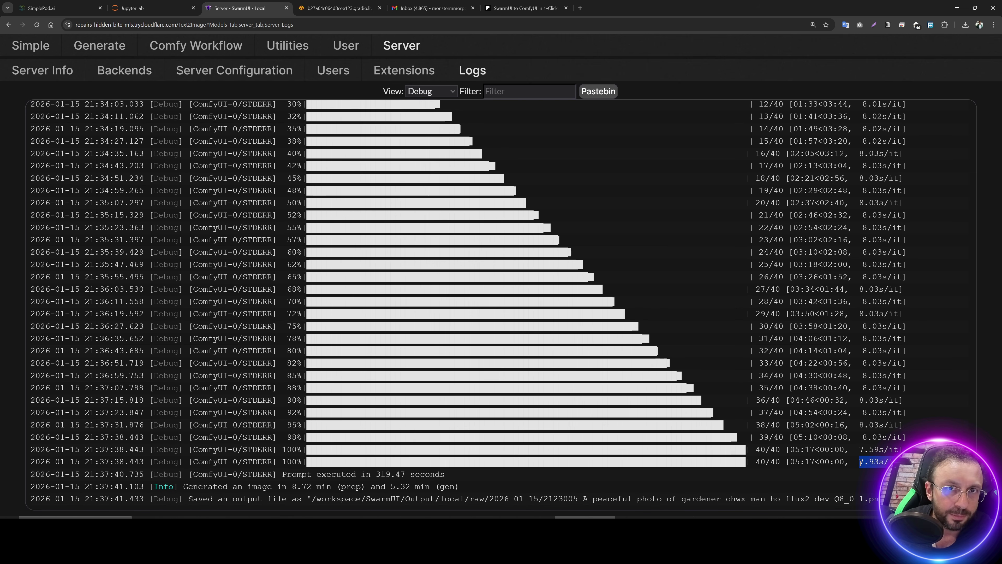
pyautogui.moveTo(445, 475); pyautogui.dragTo(389, 474)
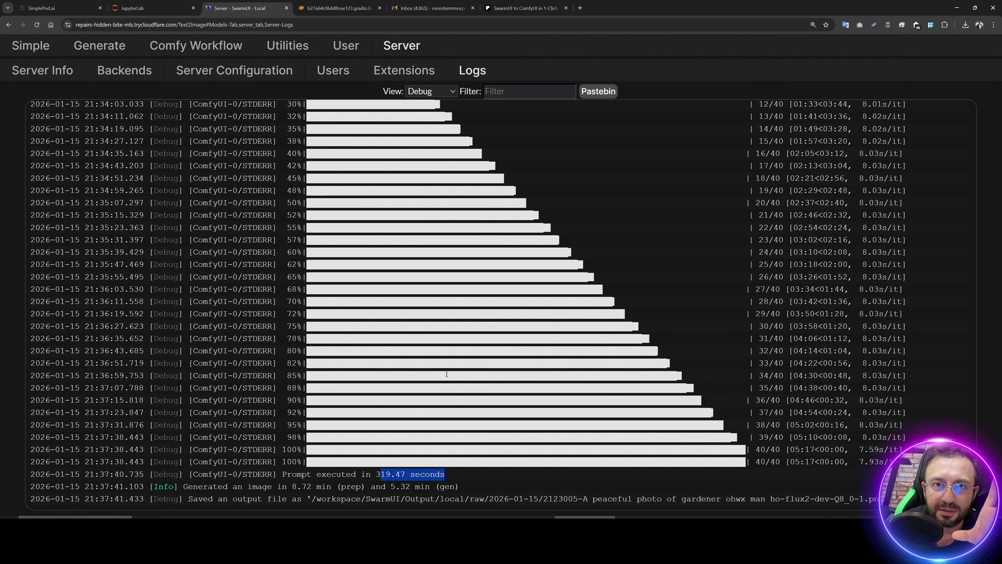
# - Highlight FLUX 1 Dev relative speeds: NVFP4 218%, BF16 128%, FP8 Scaled 119%
pyautogui.hotkey('alt', 'Tab')
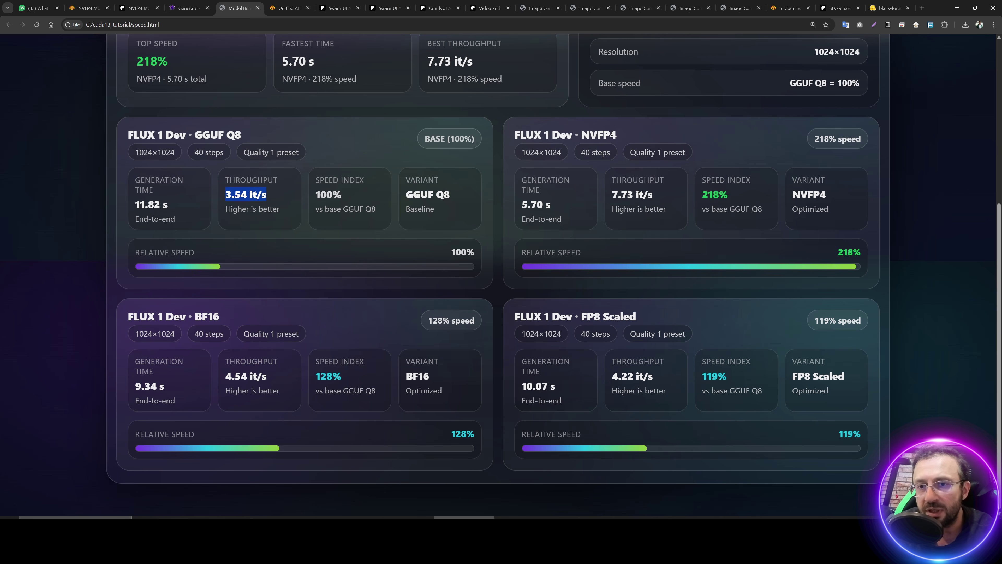
pyautogui.doubleClick(610, 134)
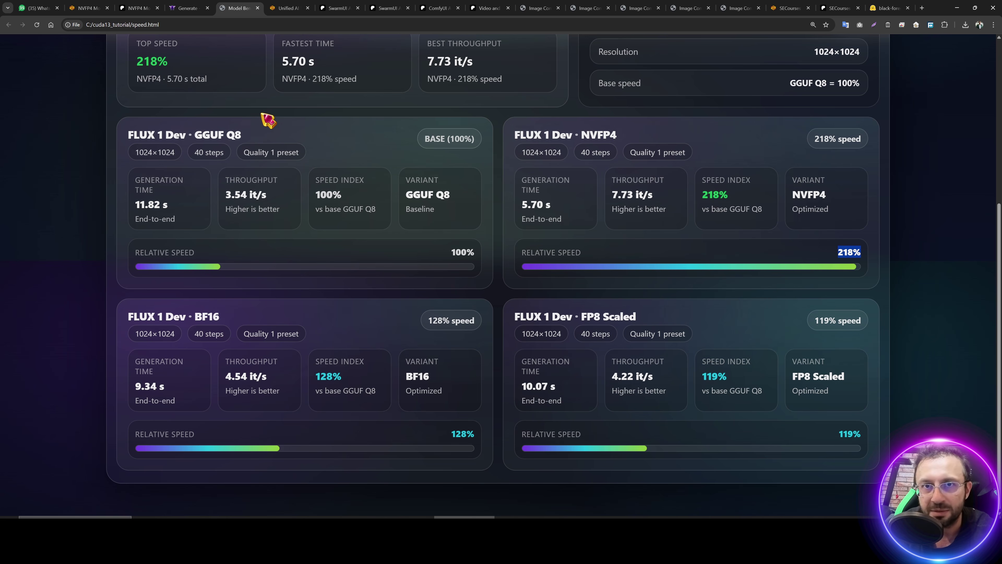
pyautogui.click(209, 312)
pyautogui.moveTo(475, 434); pyautogui.dragTo(449, 438)
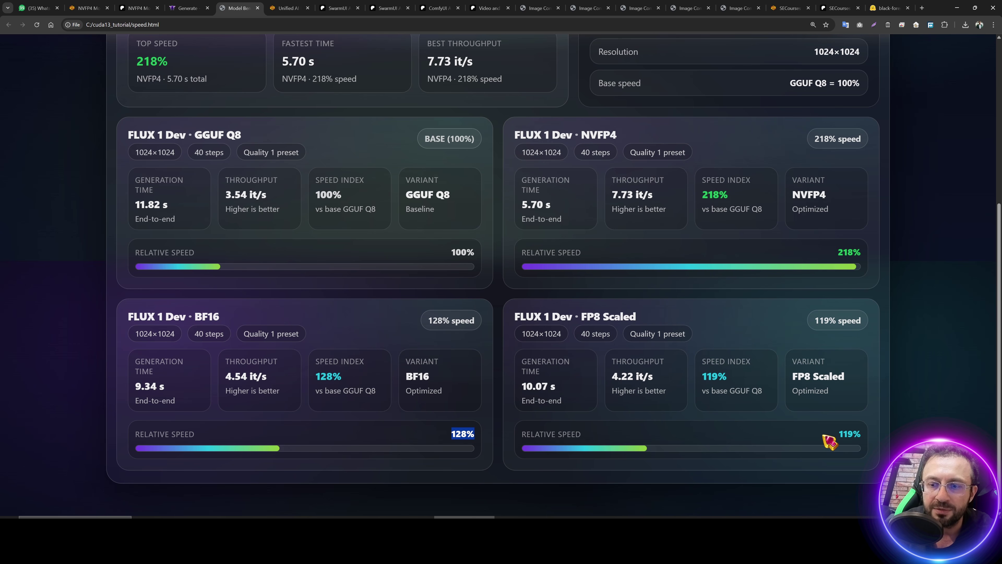
pyautogui.moveTo(872, 440); pyautogui.dragTo(840, 438)
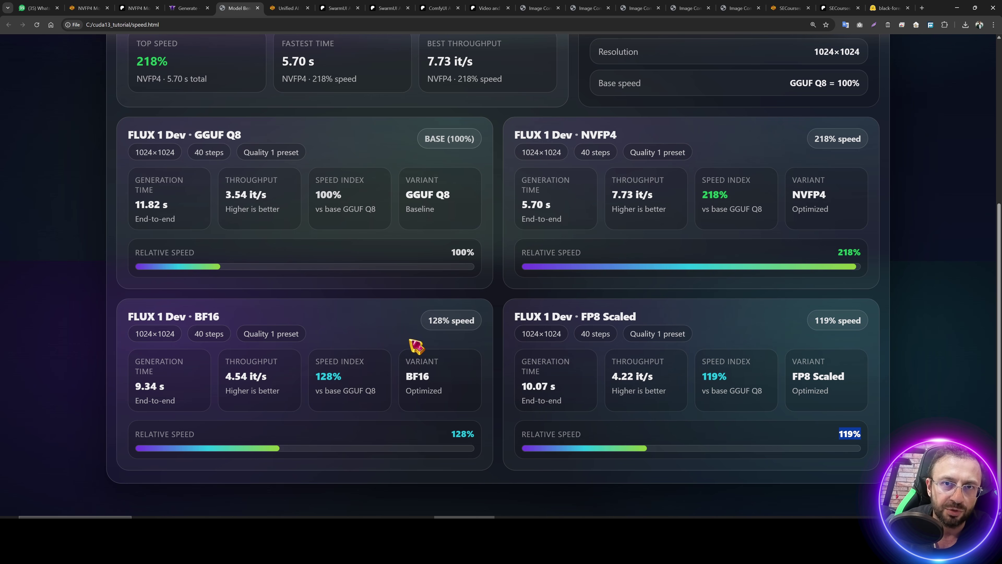
# - Point out the FP8 Scaled card title, then scroll back to the top of the page
pyautogui.scroll(5, 414, 345)
pyautogui.scroll(-5, 406, 253)
pyautogui.moveTo(250, 318); pyautogui.dragTo(166, 316)
pyautogui.click(614, 135)
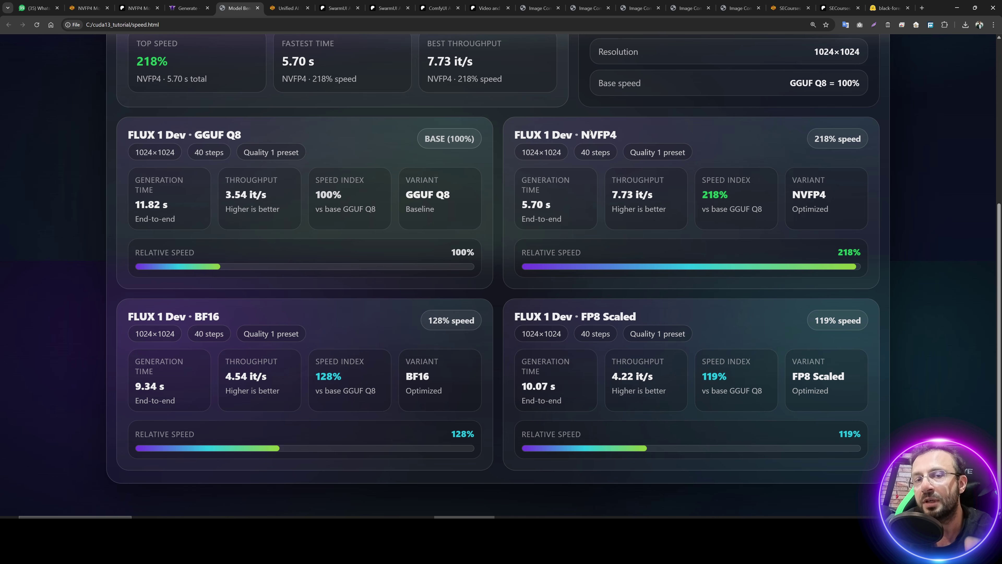
pyautogui.scroll(2, 261, 206)
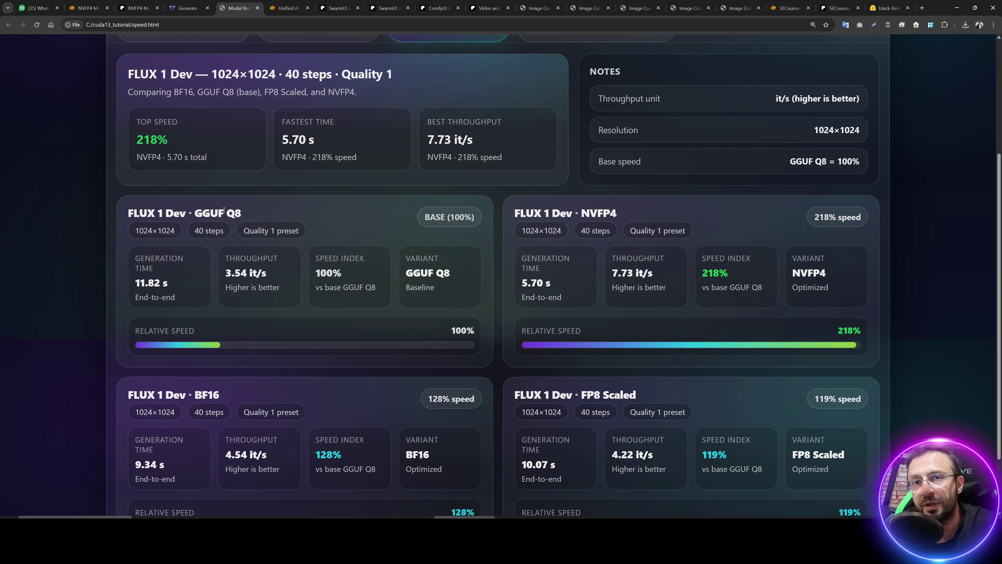
pyautogui.scroll(1, 224, 210)
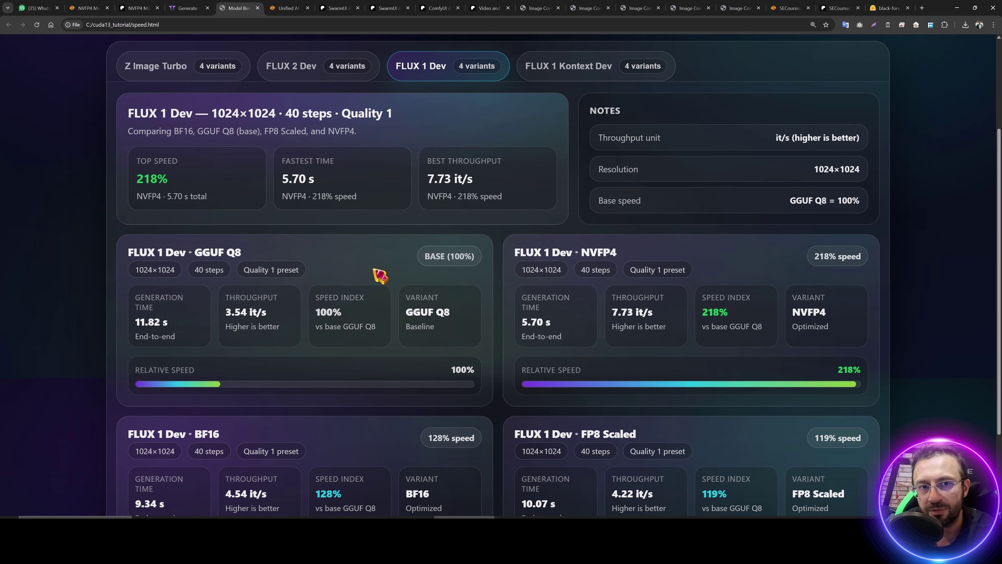
pyautogui.scroll(2, 380, 275)
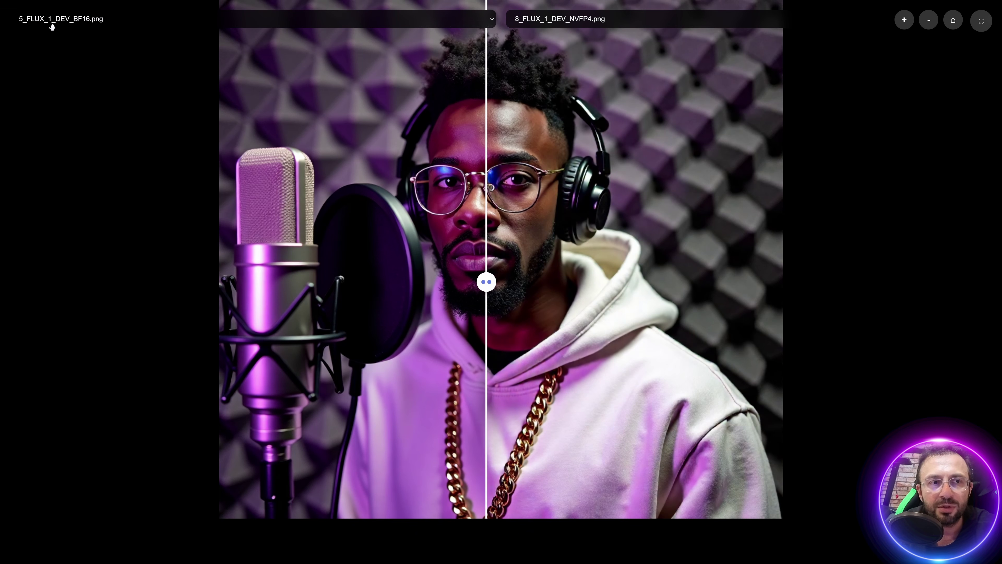
# - Compare the FLUX 1 Dev BF16 portrait against GGUF Q8, then FP8 Scaled, sweeping the divider
pyautogui.moveTo(486, 281); pyautogui.dragTo(504, 197)
pyautogui.click(560, 19)
pyautogui.click(560, 55)
pyautogui.click(603, 20)
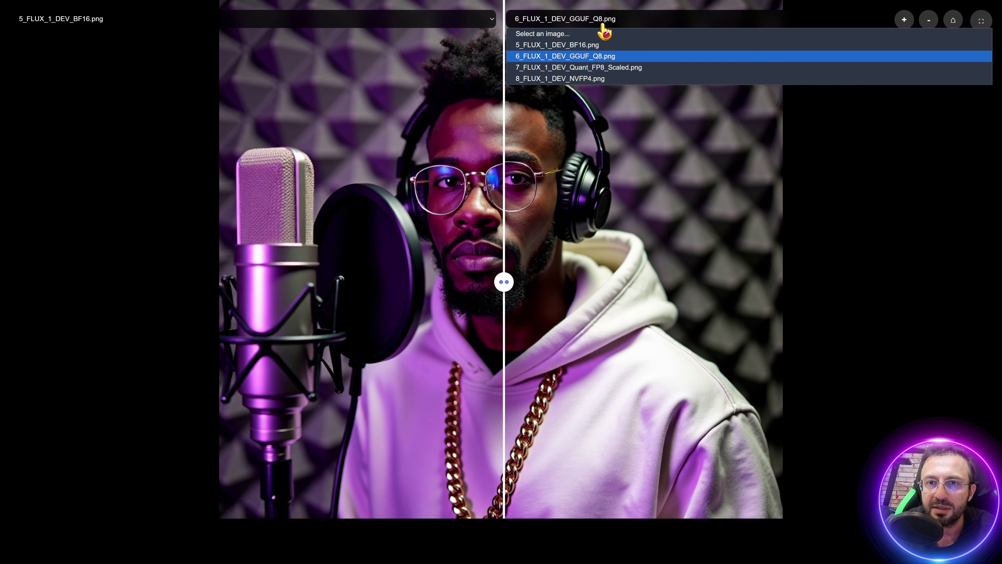
pyautogui.click(584, 66)
pyautogui.moveTo(504, 245); pyautogui.dragTo(442, 226)
# - Swap the right image to 8_FLUX_1_DEV_NVFP4.png and reveal more of the BF16 side
pyautogui.click(580, 19)
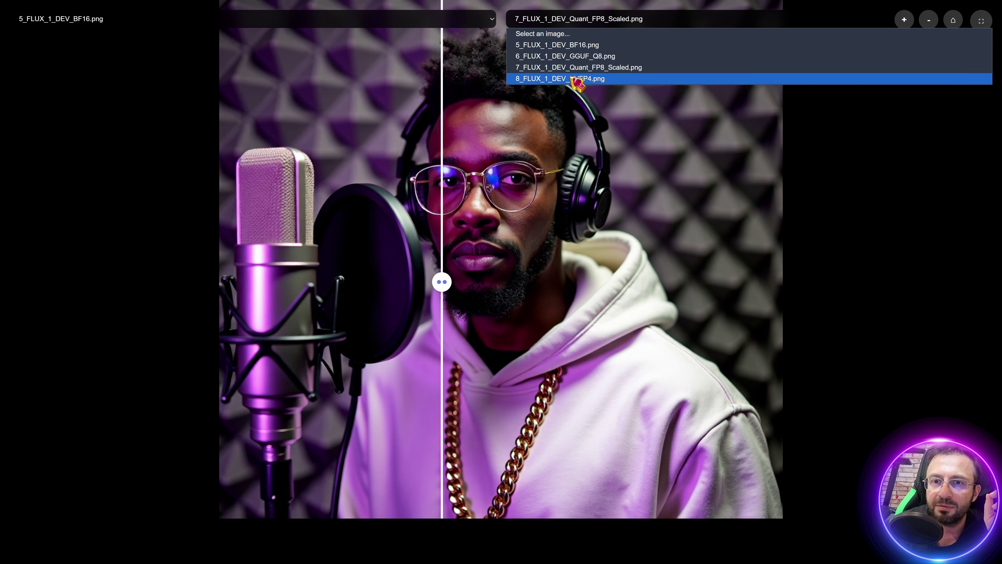
pyautogui.click(568, 81)
pyautogui.moveTo(445, 273); pyautogui.dragTo(484, 238)
pyautogui.press('Escape')
pyautogui.hotkey('ctrl', '5')
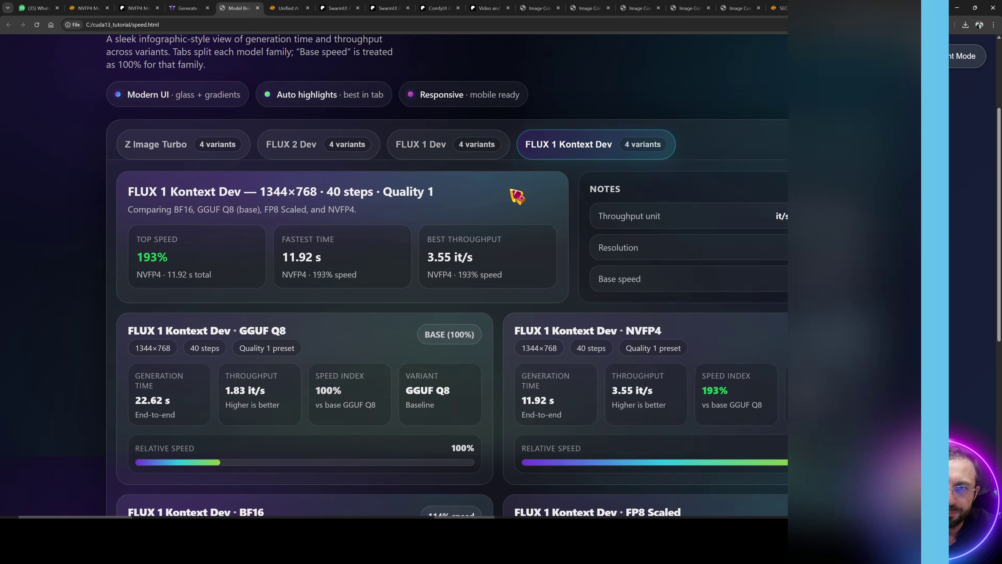
pyautogui.scroll(-1, 615, 140)
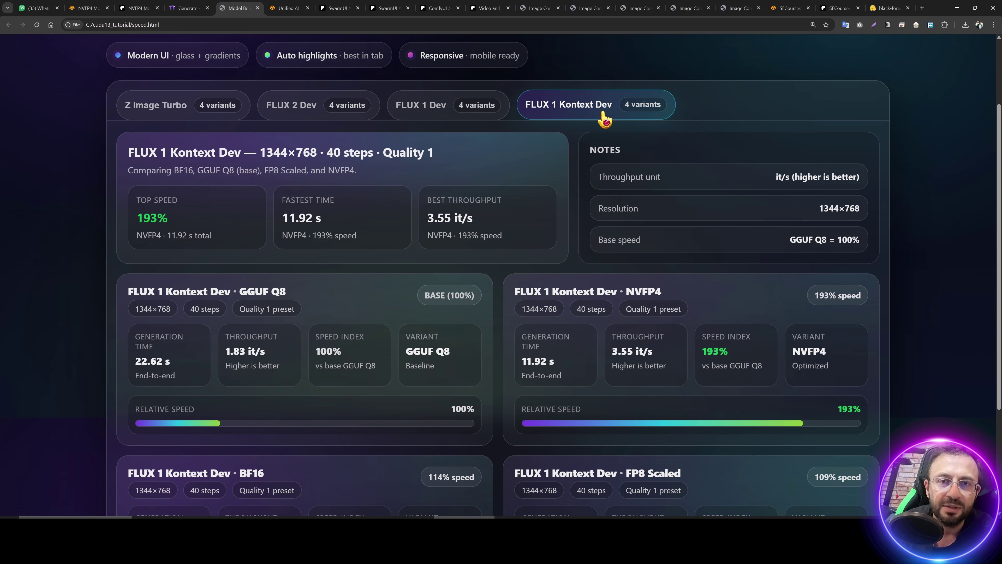
pyautogui.scroll(-1, 545, 150)
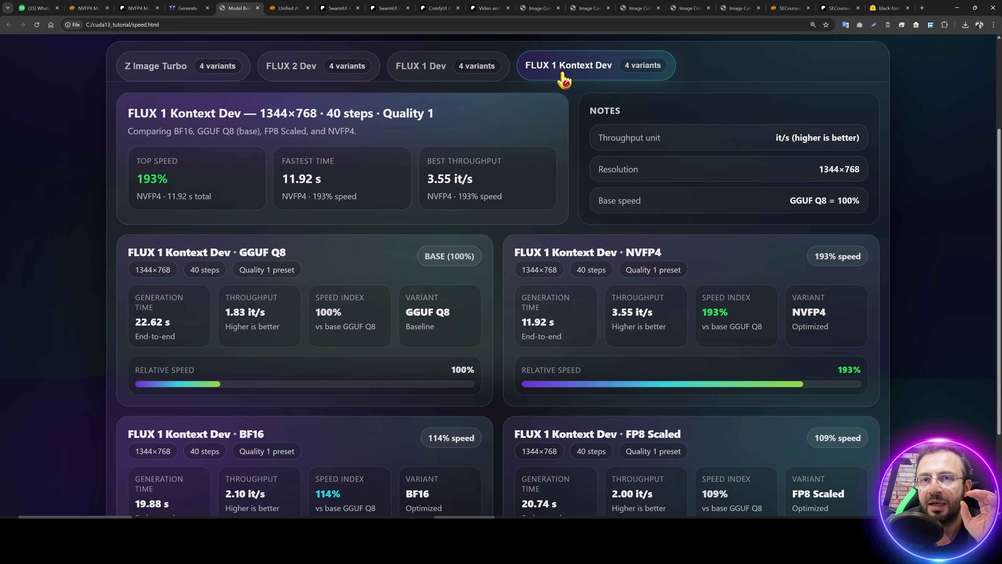
# - Find the Qwen image realism tutorial among the channel's videos and open it in a background tab
pyautogui.hotkey('alt', 'Tab')
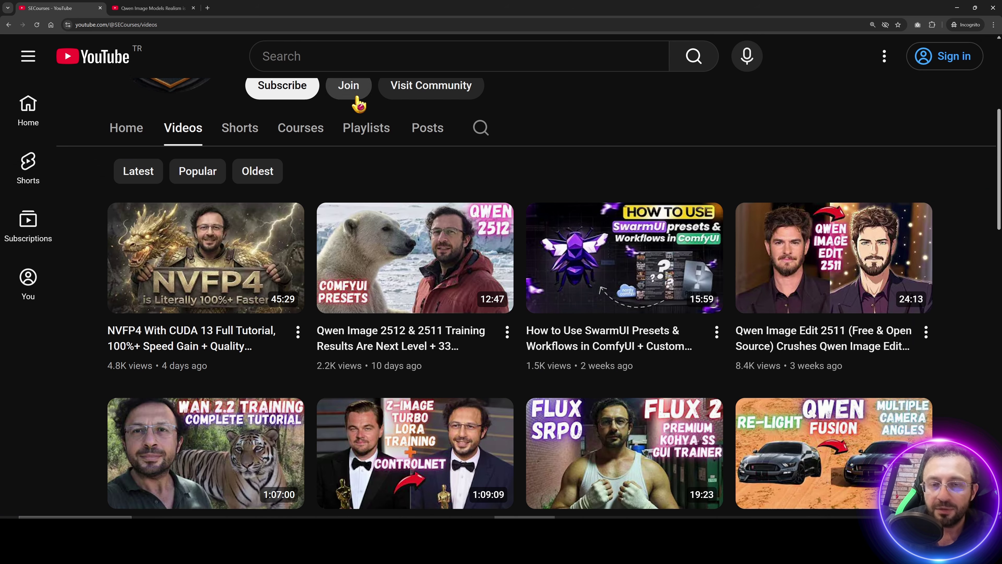
pyautogui.scroll(-1, 528, 79)
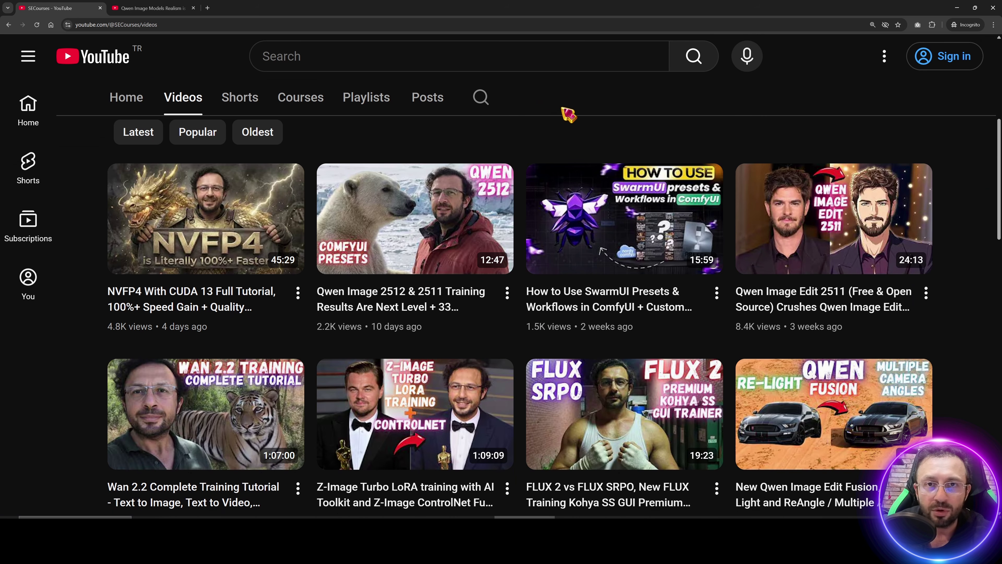
pyautogui.scroll(-3, 631, 237)
pyautogui.scroll(2, 647, 272)
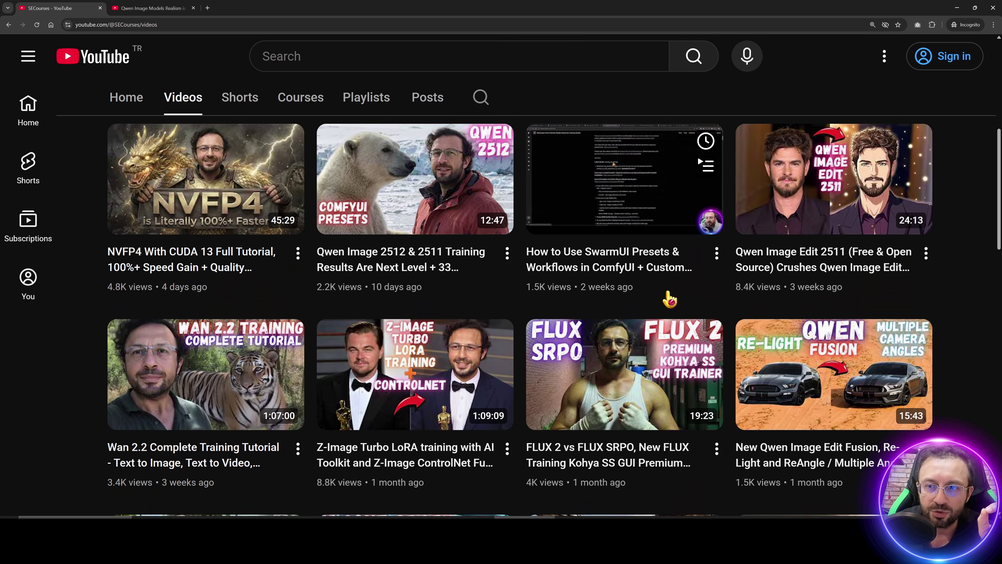
pyautogui.scroll(-6, 184, 389)
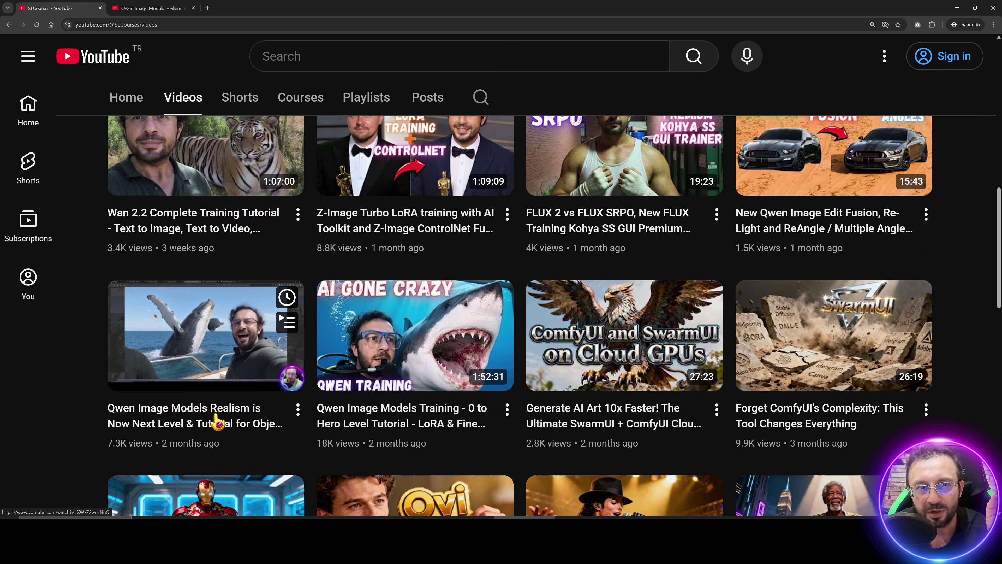
pyautogui.middleClick(201, 419)
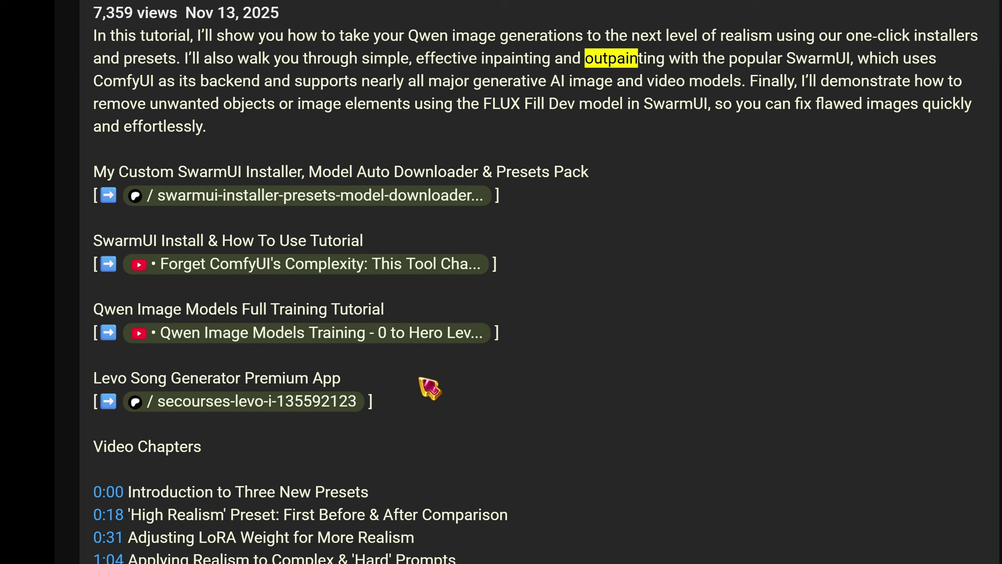
# - Scroll through the video description's Video Chapters covering outpainting
pyautogui.scroll(-5, 425, 385)
pyautogui.scroll(-1, 289, 246)
pyautogui.scroll(-2, 290, 245)
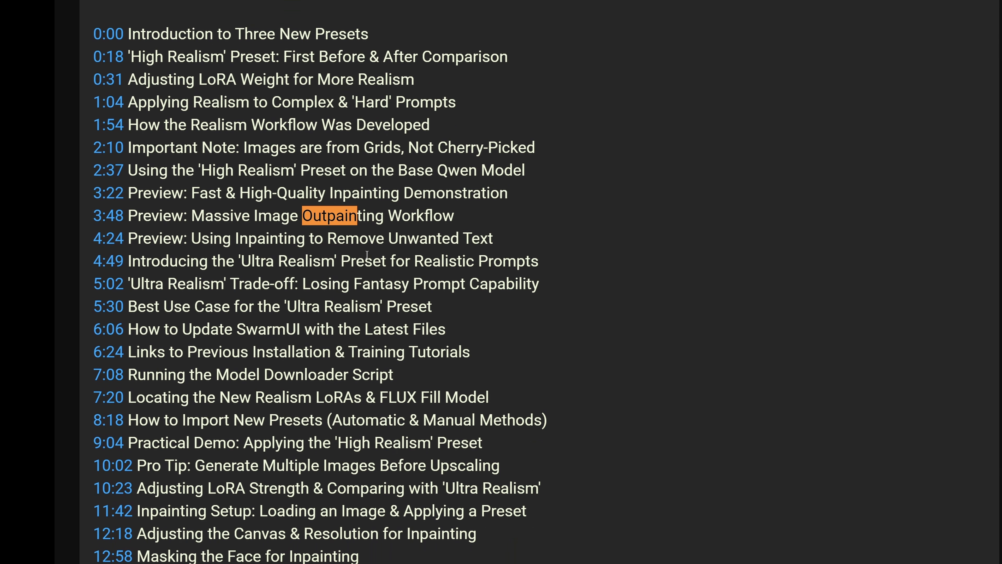
pyautogui.moveTo(457, 215); pyautogui.dragTo(270, 216)
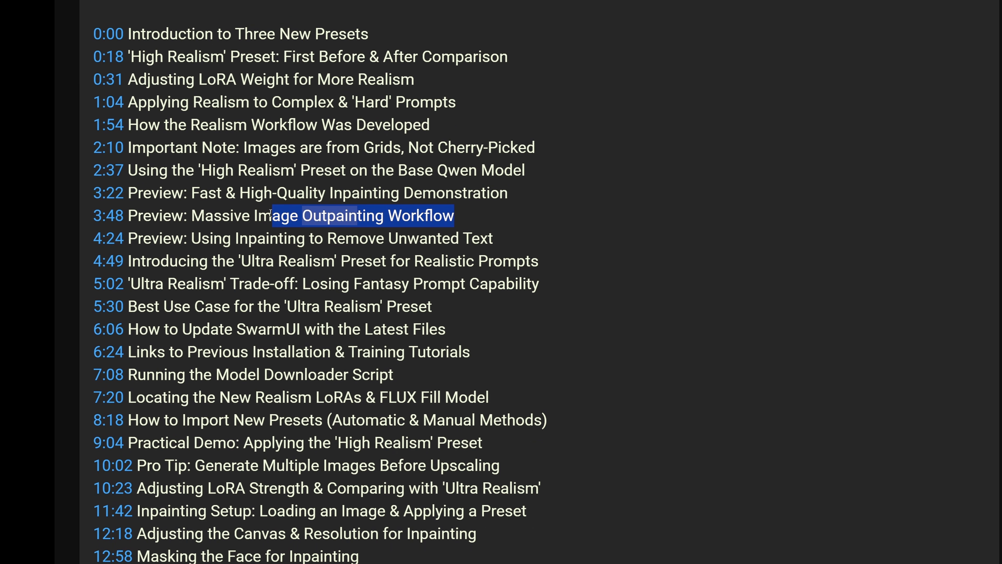
pyautogui.scroll(-10, 419, 302)
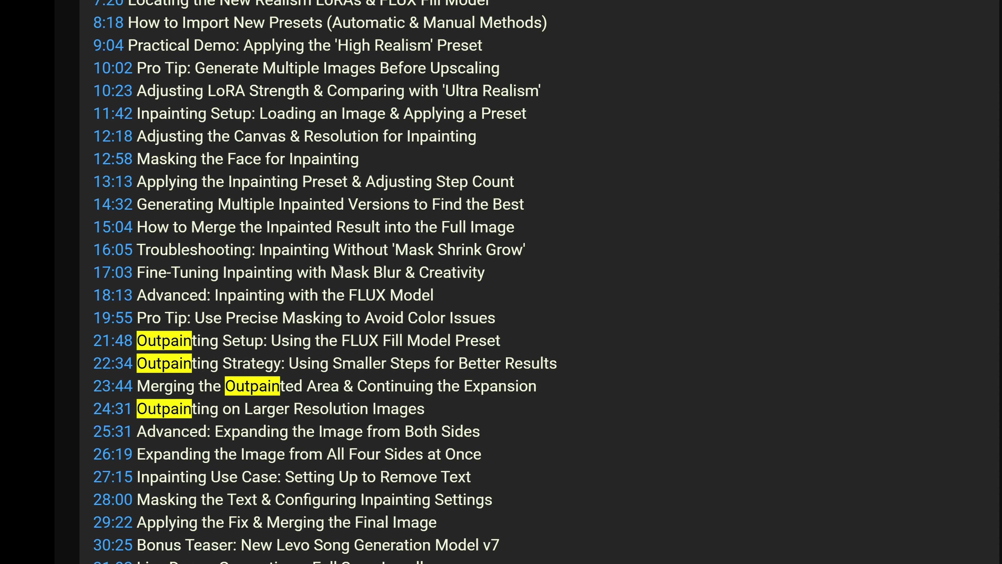
pyautogui.scroll(-3, 455, 244)
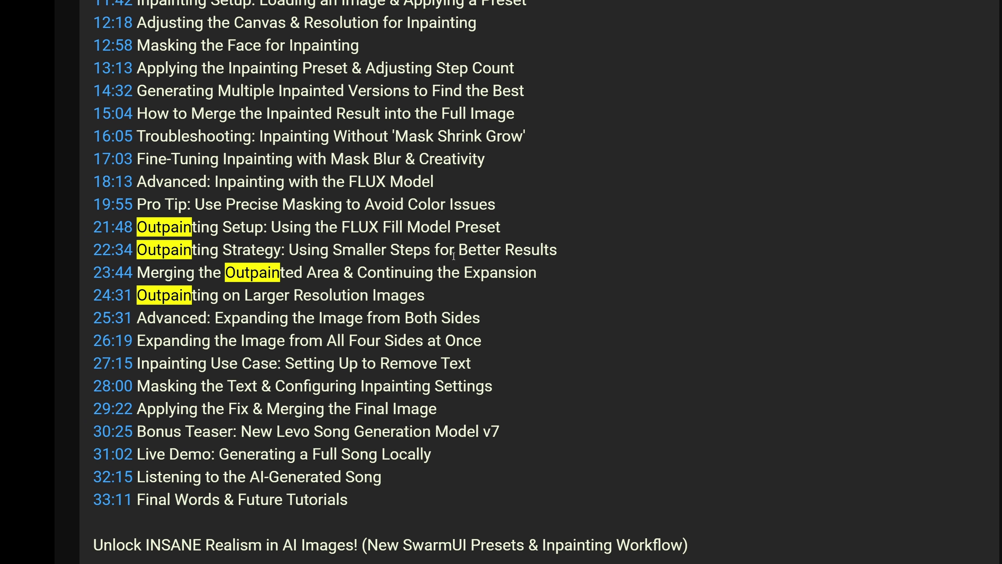
pyautogui.scroll(16, 466, 257)
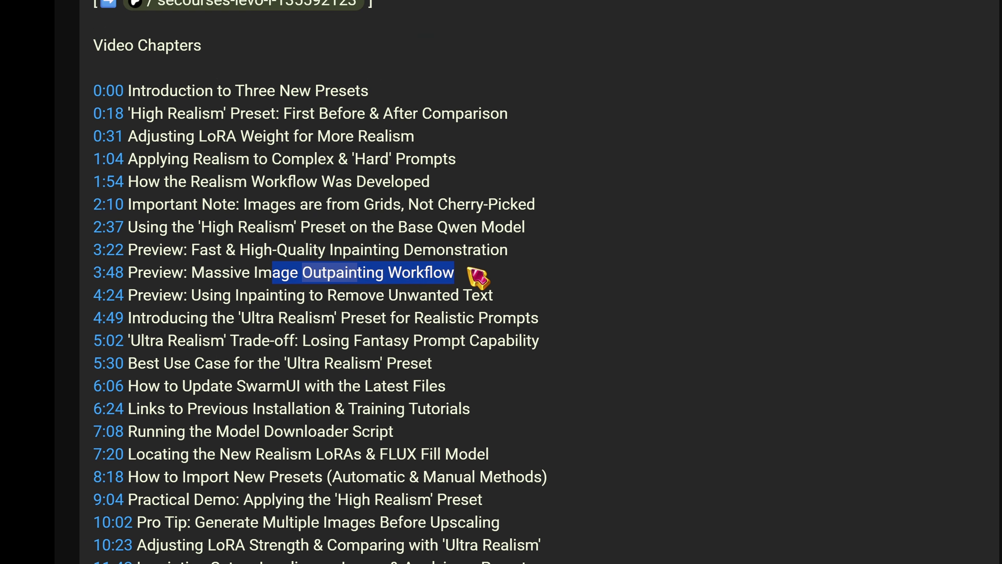
pyautogui.scroll(9, 473, 276)
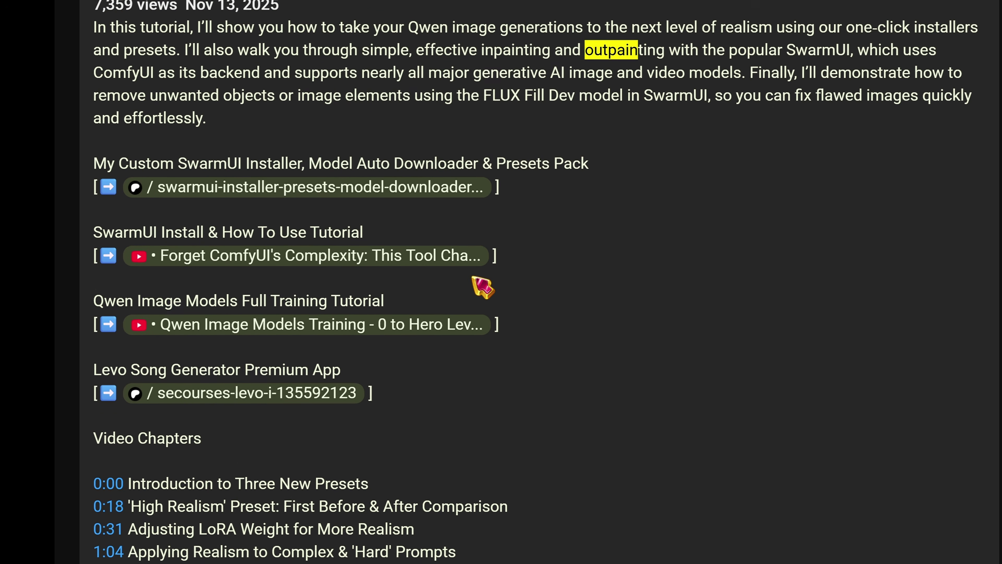
pyautogui.scroll(2, 481, 284)
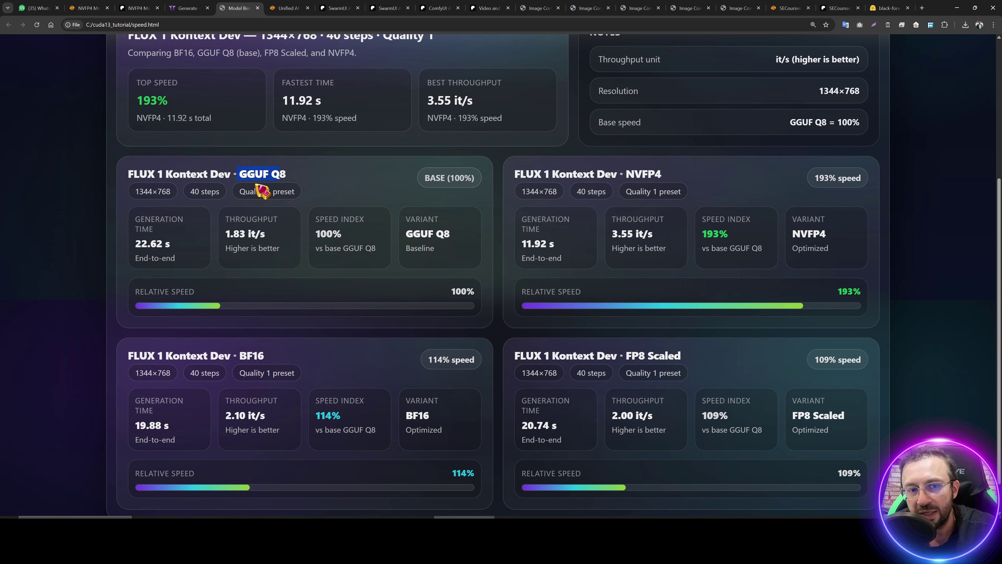
# - Highlight Kontext Dev GGUF Q8's 1.83 it/s and NVFP4's 193% relative speed
pyautogui.tripleClick(271, 236)
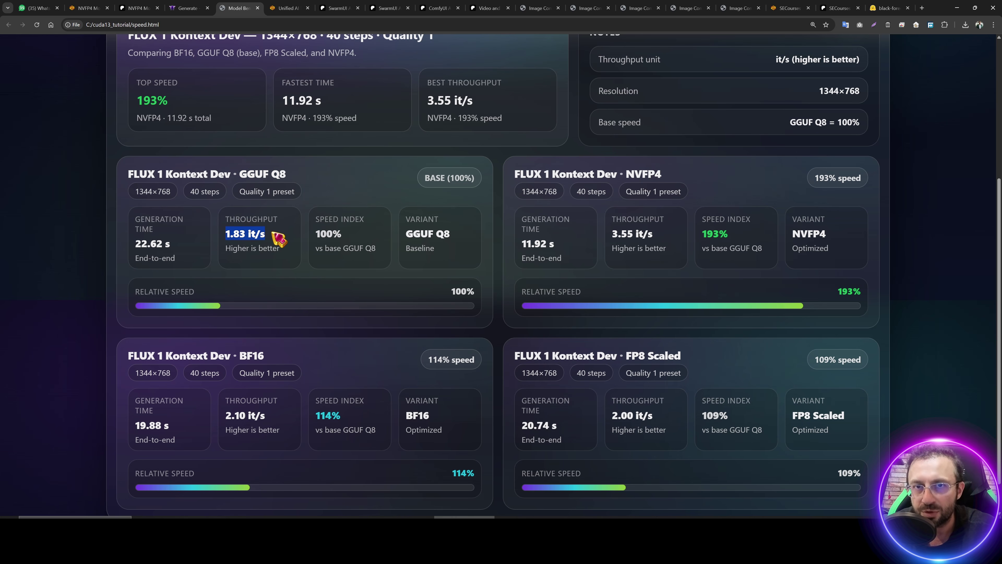
pyautogui.scroll(-1, 513, 233)
pyautogui.click(750, 222)
pyautogui.doubleClick(645, 136)
pyautogui.moveTo(863, 253); pyautogui.dragTo(842, 255)
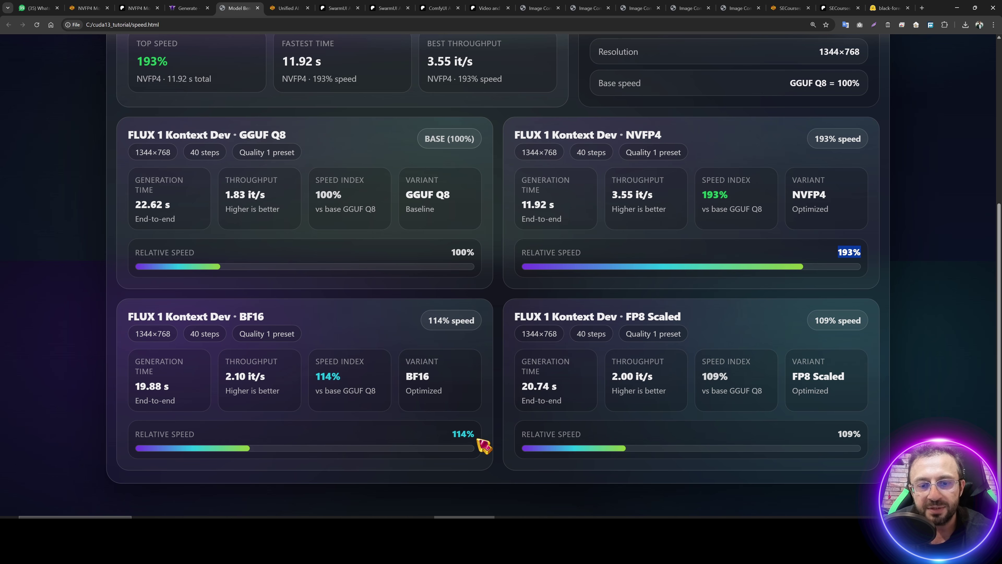
# - Point out BF16 at 114%, GGUF Q8 as base, and FP8 Scaled at 109%
pyautogui.moveTo(475, 434); pyautogui.dragTo(467, 433)
pyautogui.moveTo(239, 135); pyautogui.dragTo(323, 140)
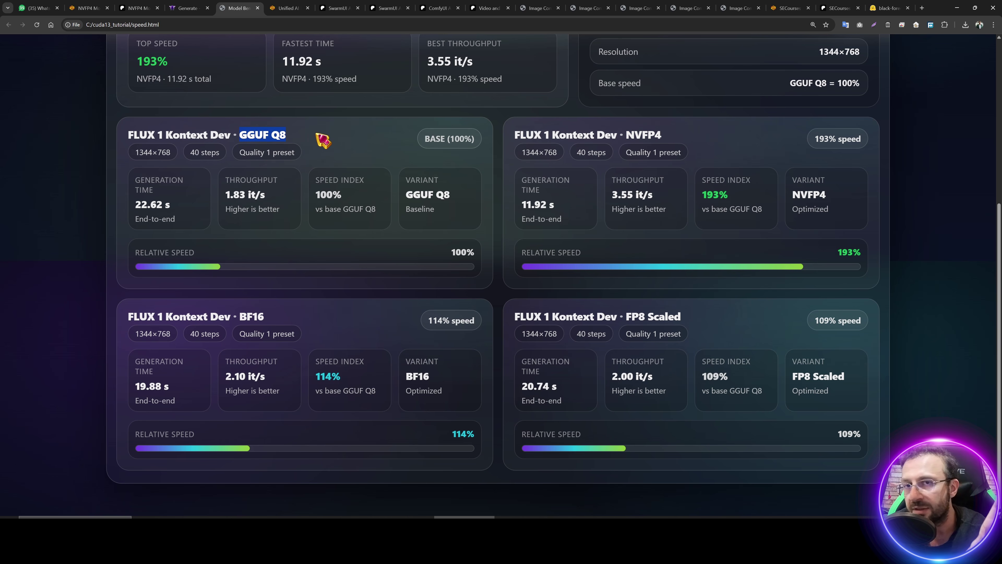
pyautogui.moveTo(628, 312); pyautogui.dragTo(666, 312)
pyautogui.moveTo(836, 434); pyautogui.dragTo(865, 435)
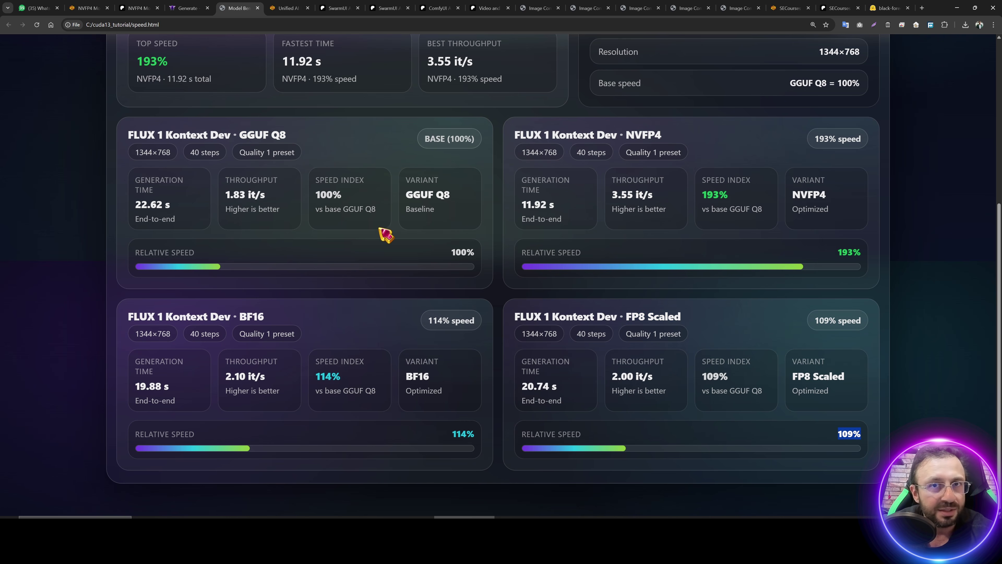
pyautogui.click(857, 435)
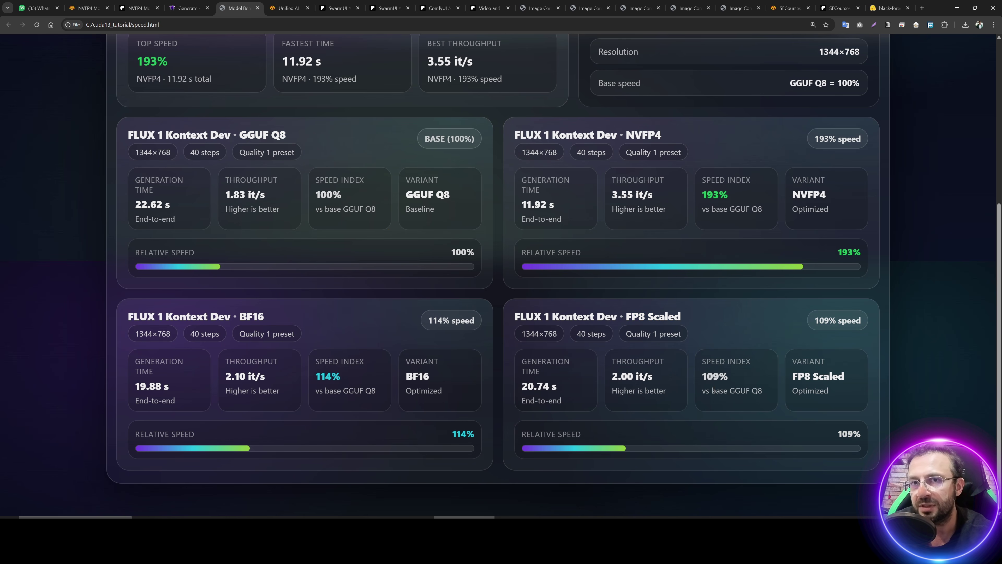
pyautogui.scroll(1, 253, 306)
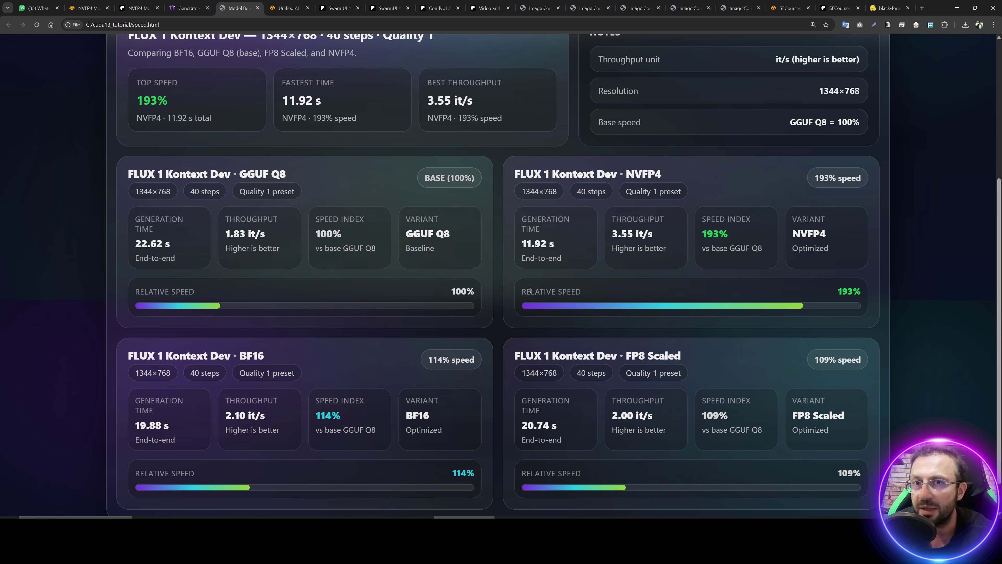
pyautogui.scroll(-1, 533, 292)
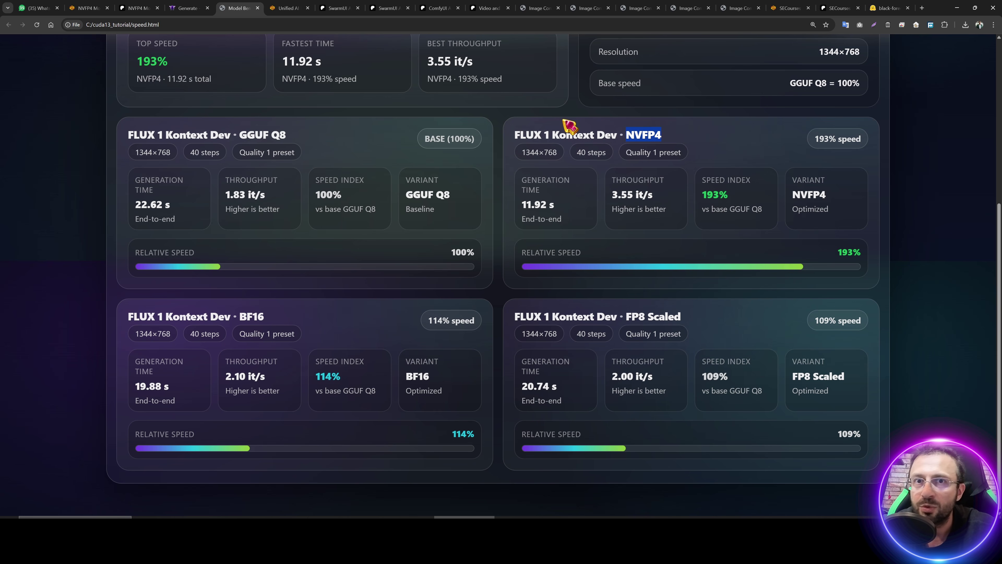
# - Load the four Kontext images plus test_case.png into the comparison slider and go full screen
pyautogui.click(684, 8)
pyautogui.click(545, 107)
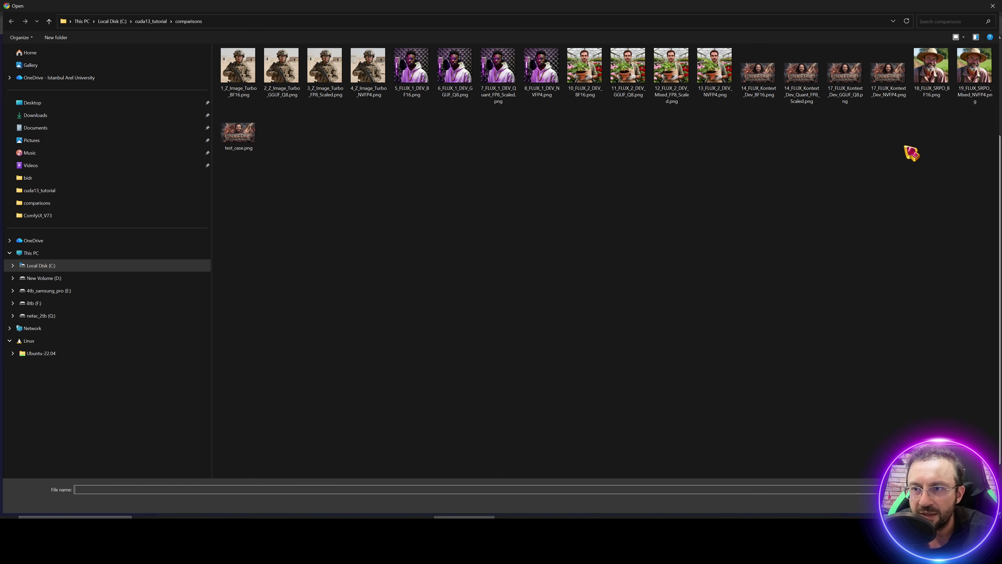
pyautogui.moveTo(919, 150); pyautogui.dragTo(765, 93)
pyautogui.keyDown('ctrl'); pyautogui.click(238, 132); pyautogui.keyUp('ctrl')
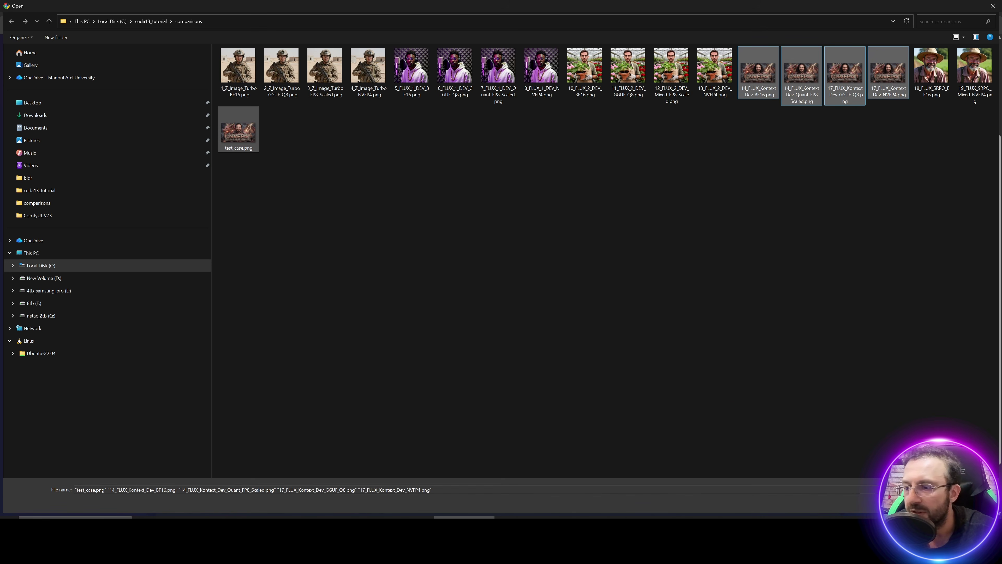
pyautogui.press('Return')
pyautogui.scroll(-1, 548, 447)
pyautogui.click(519, 509)
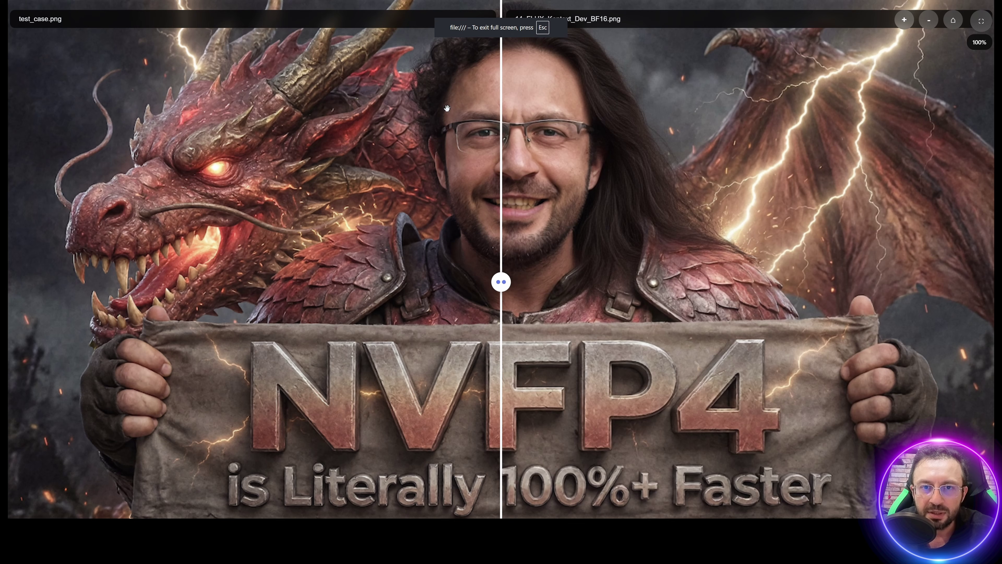
# - Compare test_case.png on the left against 14_FLUX_Kontext_Dev_BF16.png by sweeping the divider
pyautogui.click(268, 19)
pyautogui.click(119, 152)
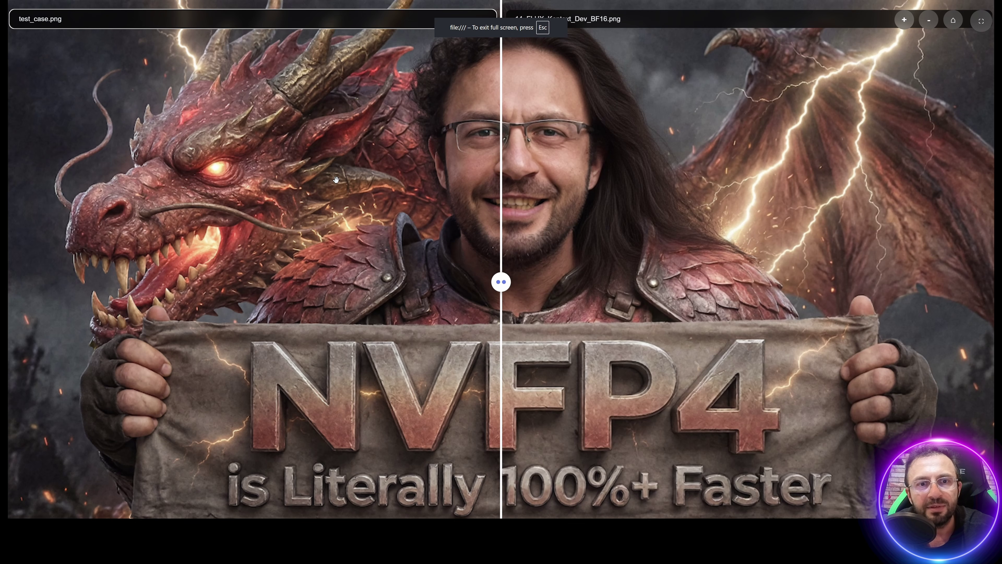
pyautogui.click(615, 19)
pyautogui.click(560, 43)
pyautogui.moveTo(513, 281); pyautogui.dragTo(386, 213)
pyautogui.moveTo(454, 213); pyautogui.dragTo(515, 251)
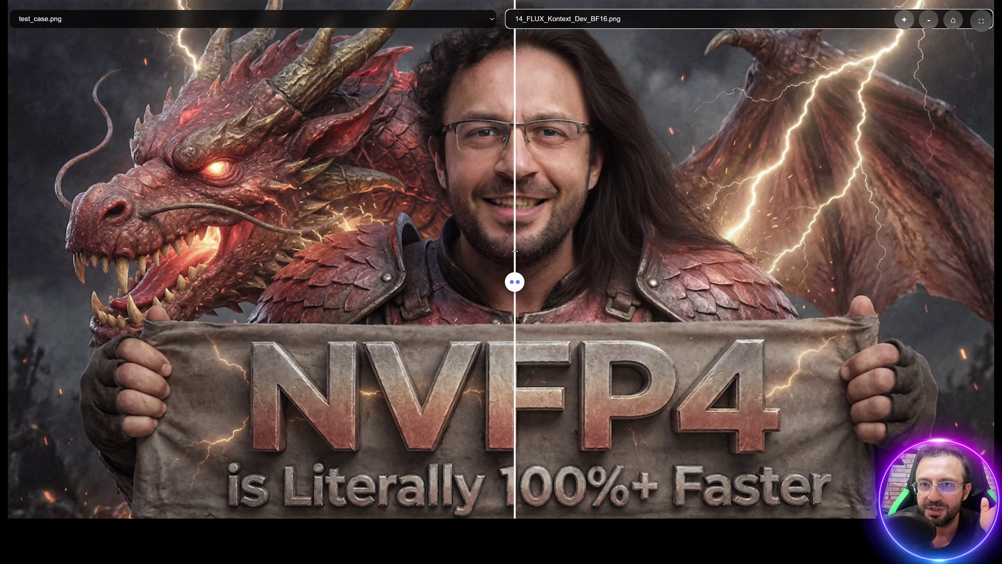
# - Compare 14_FLUX_Kontext_Dev_BF16.png against 17_FLUX_Kontext_Dev_GGUF_Q8.png across the divider
pyautogui.click(297, 19)
pyautogui.click(137, 45)
pyautogui.click(574, 22)
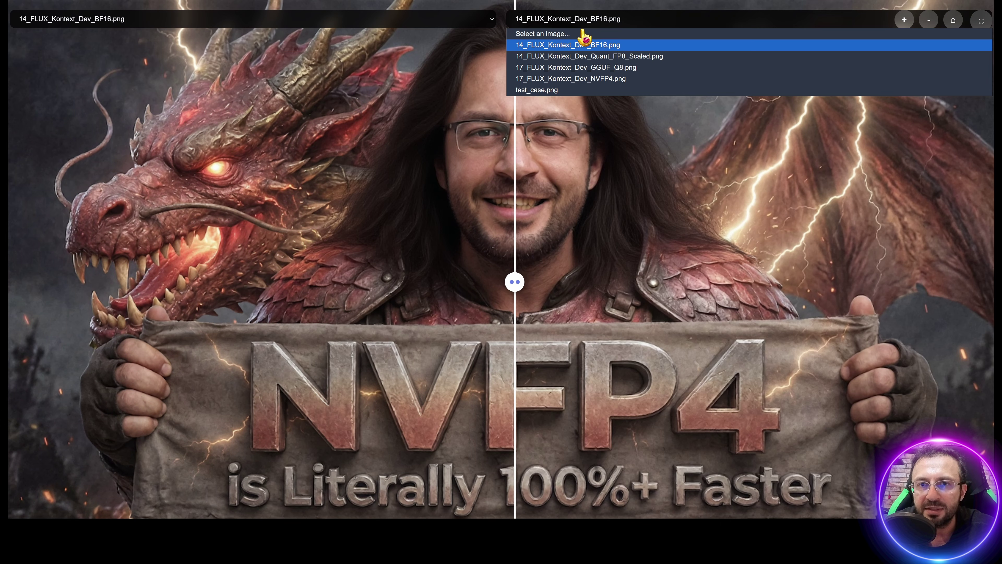
pyautogui.click(603, 67)
pyautogui.moveTo(509, 204); pyautogui.dragTo(502, 158)
# - Swap in the FP8 Scaled Kontext image on the right, sweep the divider, then exit full screen
pyautogui.click(653, 17)
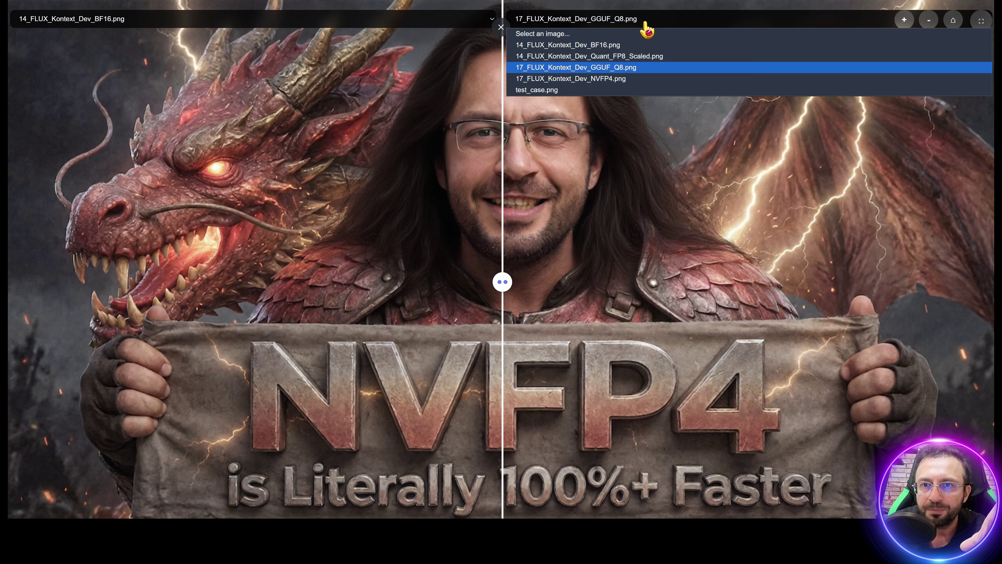
pyautogui.click(621, 56)
pyautogui.moveTo(624, 72); pyautogui.dragTo(539, 146)
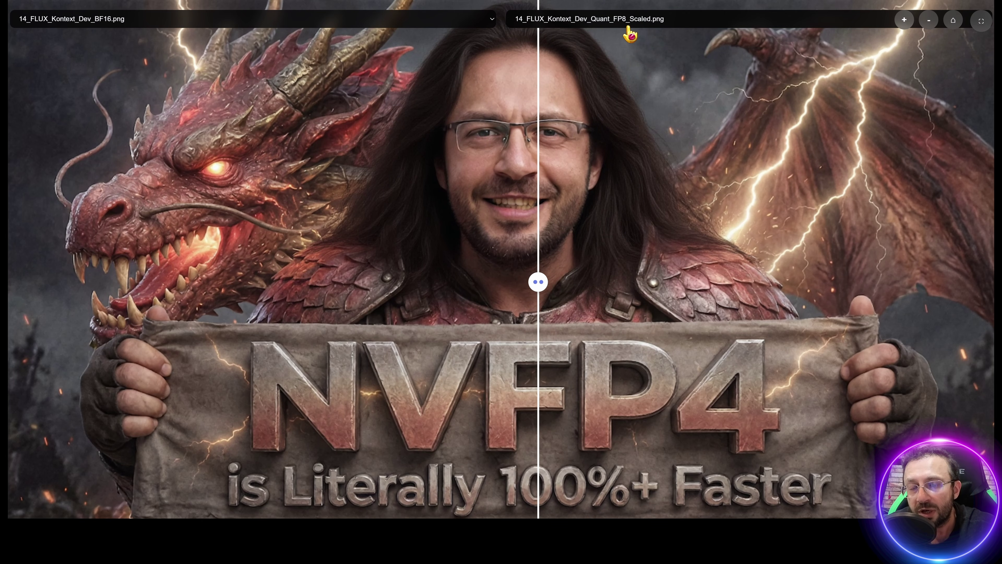
pyautogui.press('Escape')
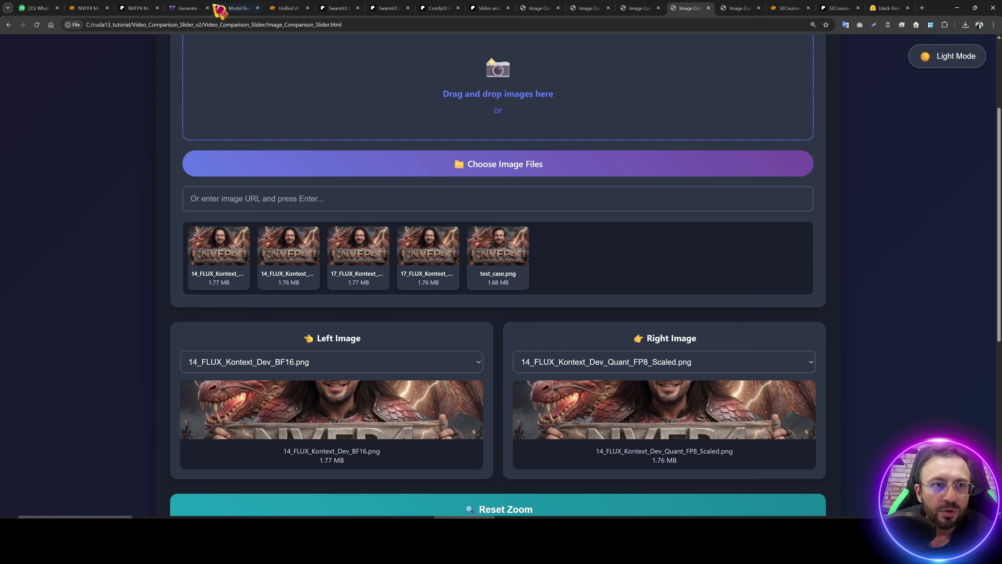
# - Review the installed models list in SwarmUI, including the Kontext FP8 model card
pyautogui.click(193, 7)
pyautogui.click(163, 245)
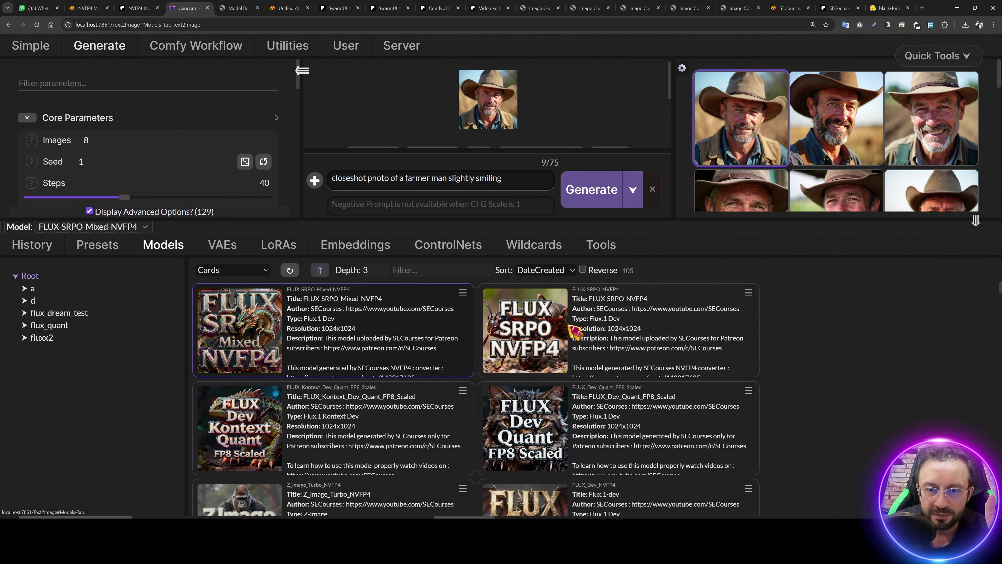
pyautogui.scroll(-2, 453, 348)
pyautogui.moveTo(435, 387); pyautogui.dragTo(291, 314)
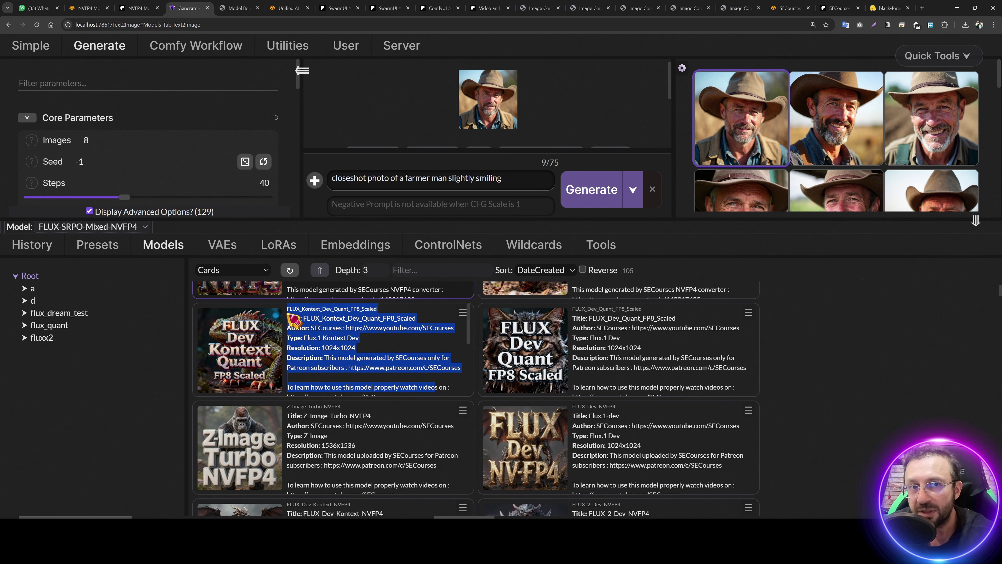
# - Look over the models downloader page and its Patreon post
pyautogui.click(289, 8)
pyautogui.scroll(3, 299, 119)
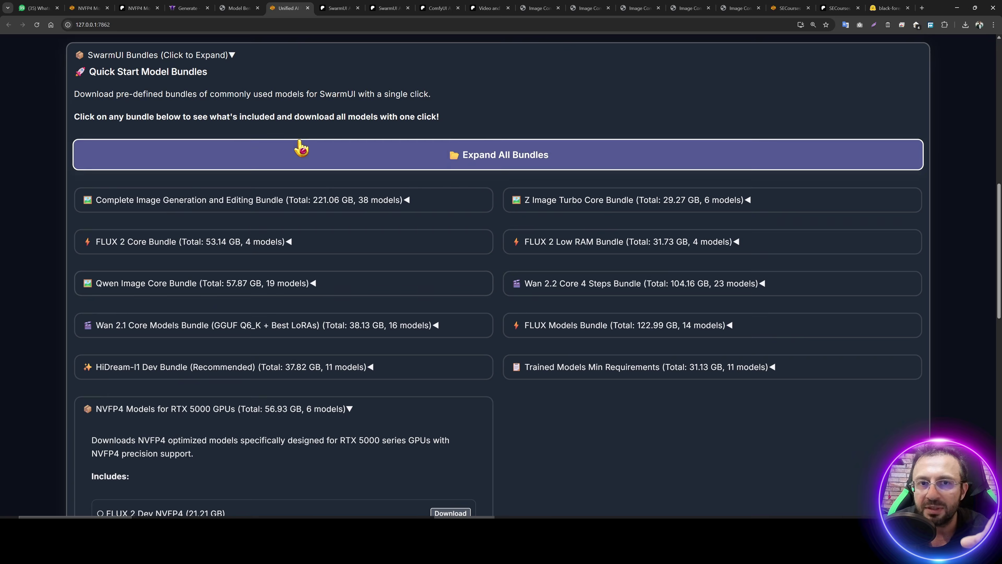
pyautogui.scroll(4, 301, 149)
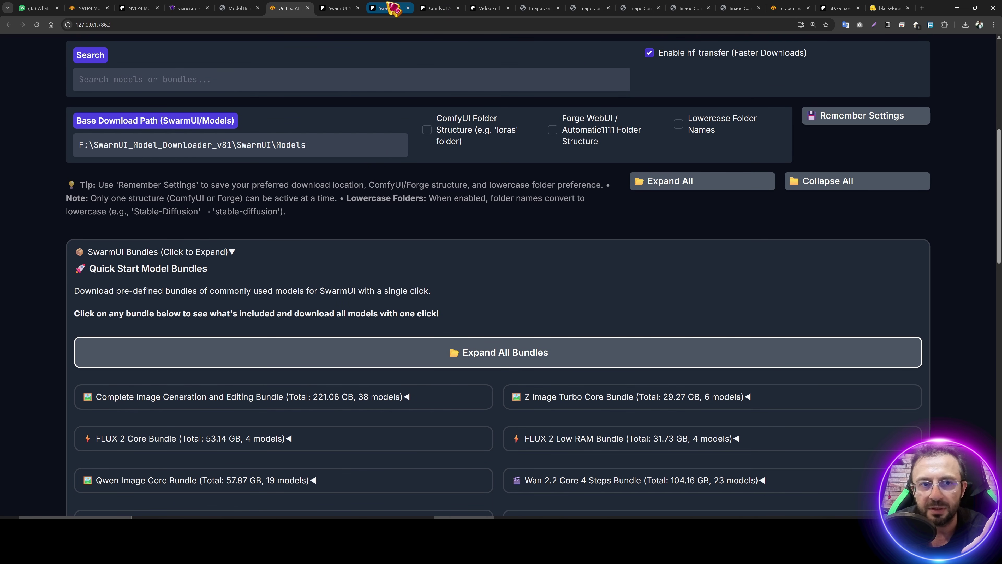
pyautogui.click(391, 8)
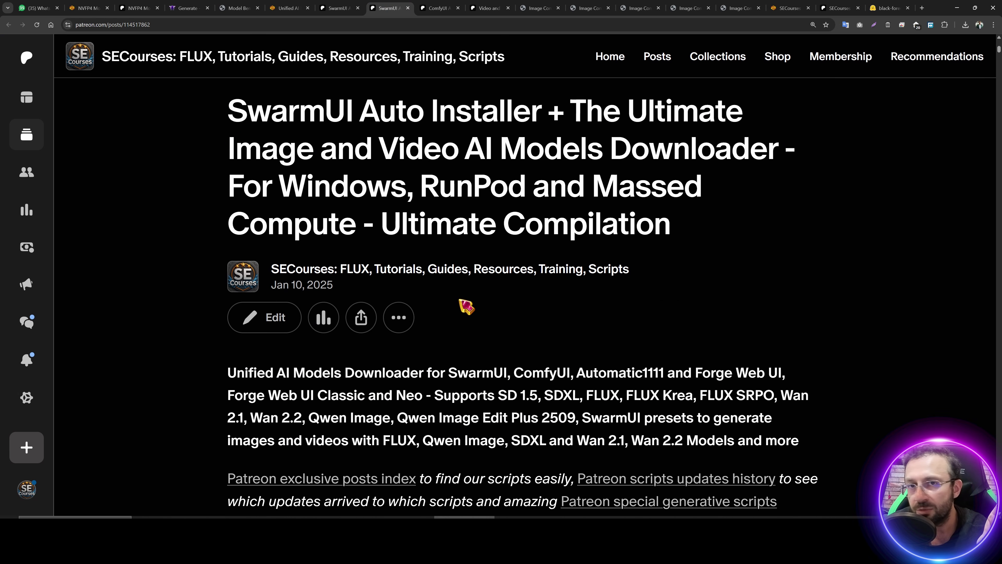
pyautogui.scroll(-10, 467, 306)
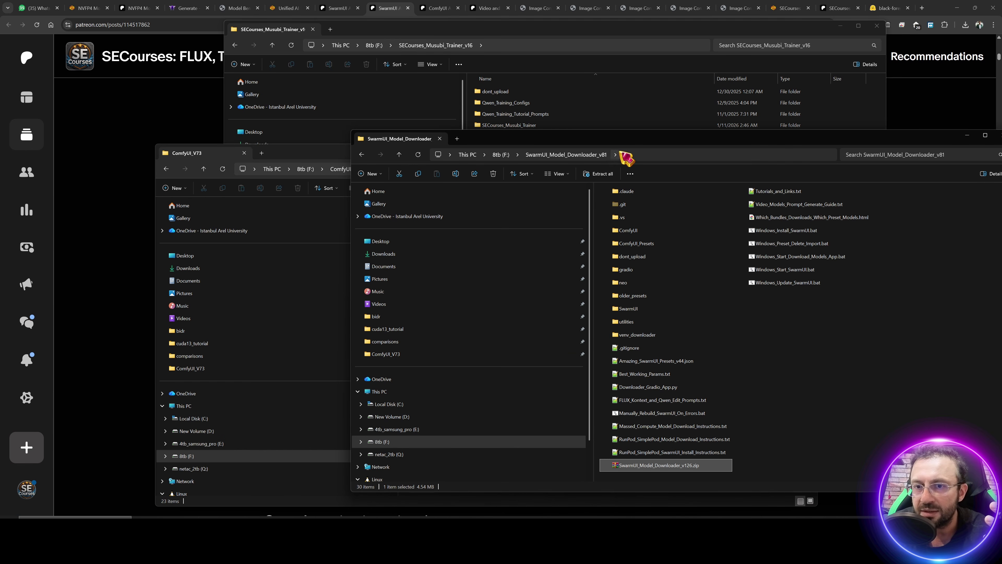
# - Run Windows_Start_Download_Models_App.bat from the downloader folder
pyautogui.moveTo(624, 154); pyautogui.dragTo(428, 107)
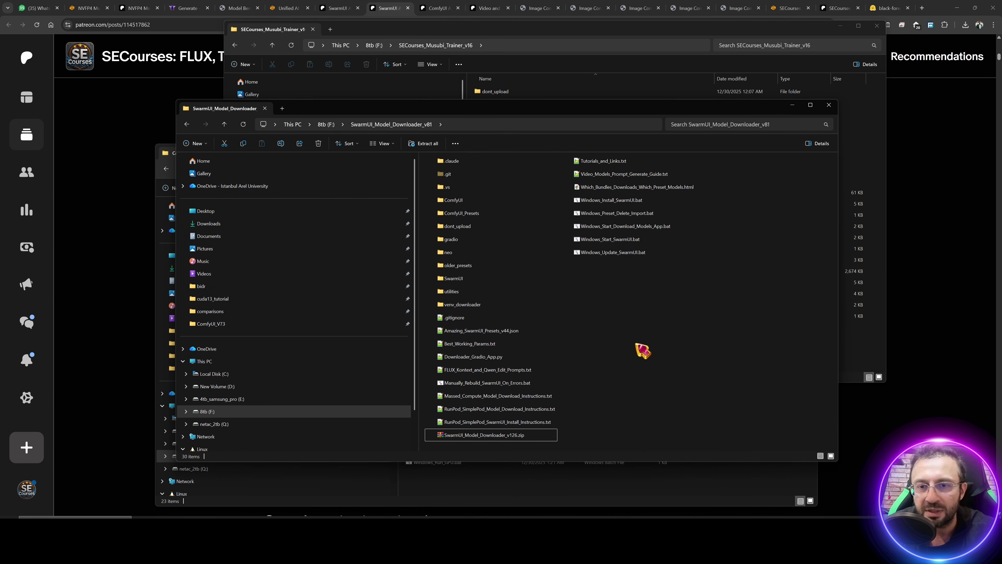
pyautogui.click(643, 351)
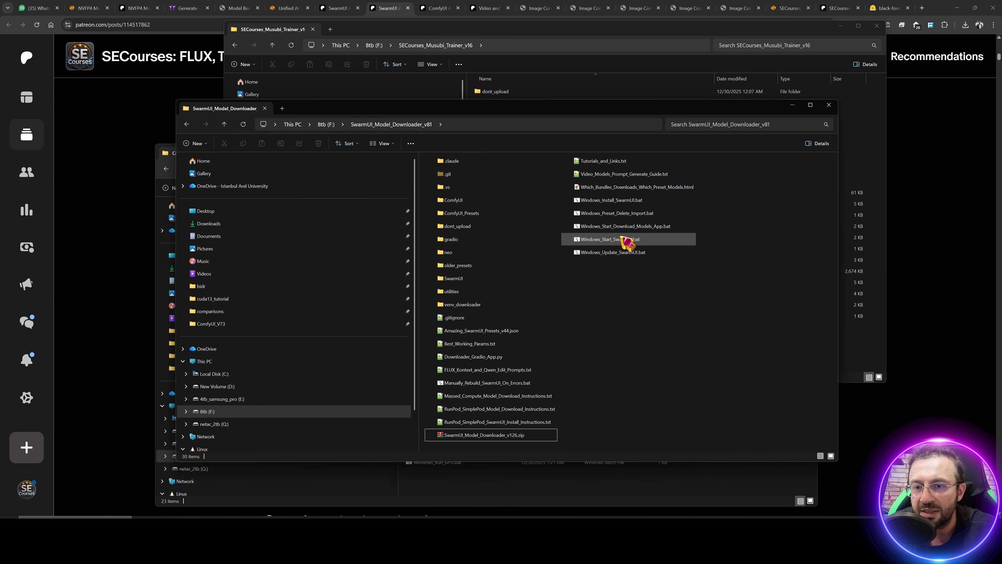
pyautogui.doubleClick(600, 228)
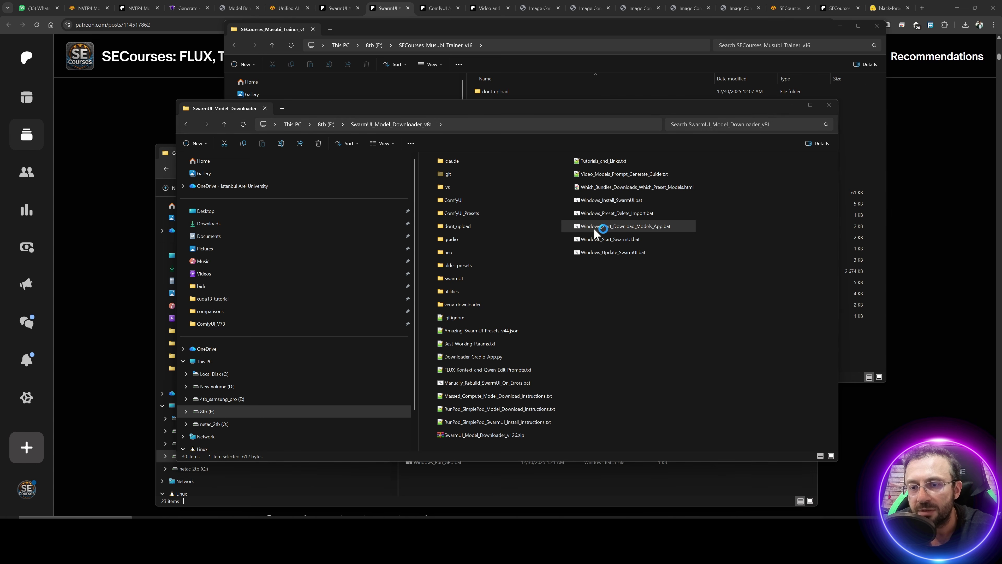
# - Allow the start script past the security warning and scroll down to the model bundles
pyautogui.click(525, 273)
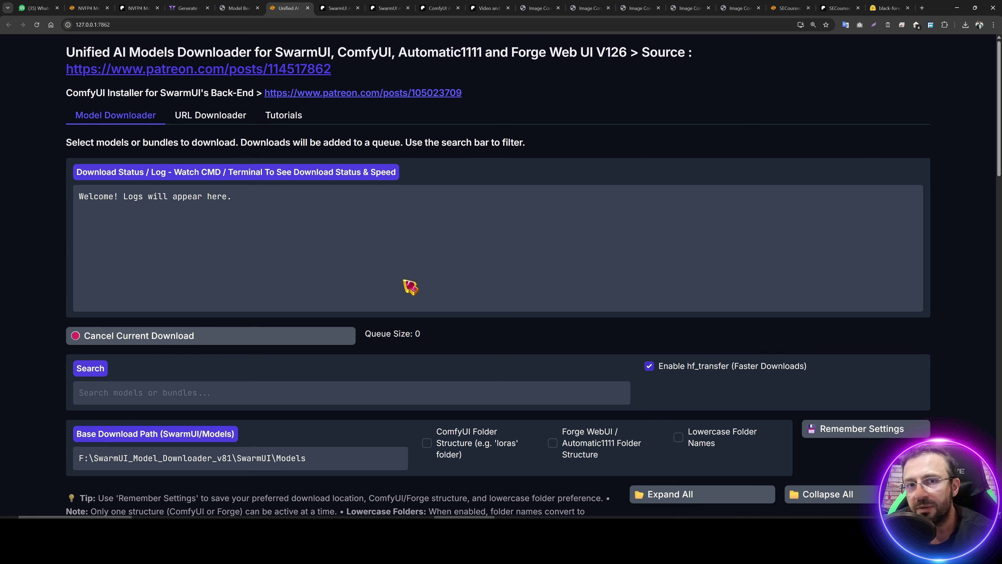
pyautogui.scroll(-7, 411, 287)
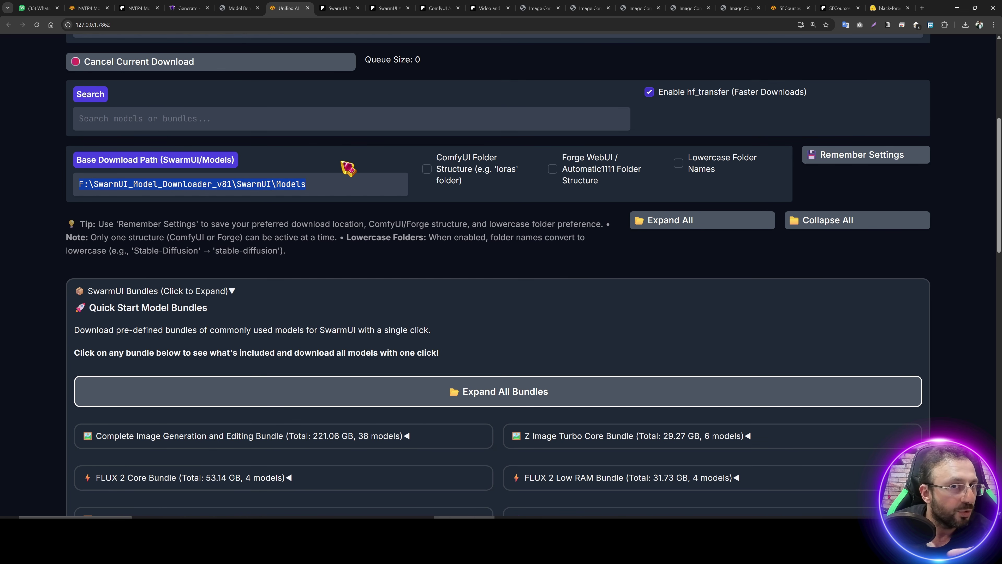
pyautogui.scroll(-7, 469, 261)
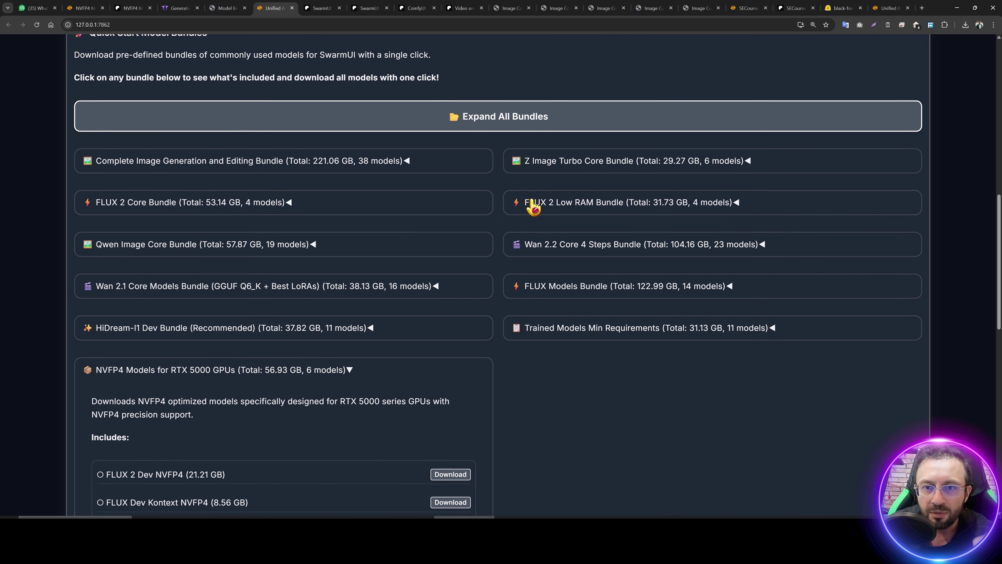
pyautogui.scroll(-3, 197, 304)
pyautogui.scroll(-2, 162, 250)
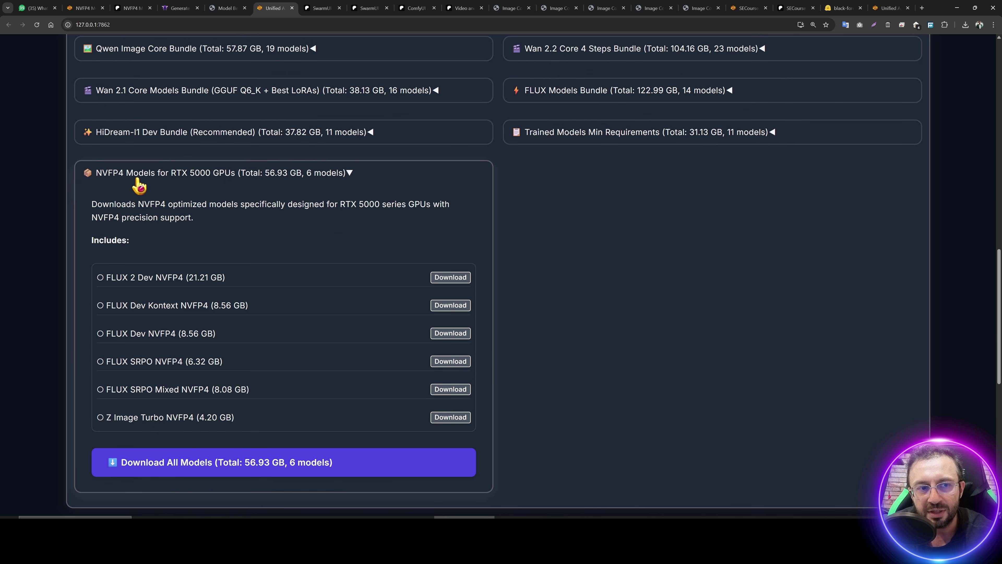
pyautogui.scroll(4, 518, 208)
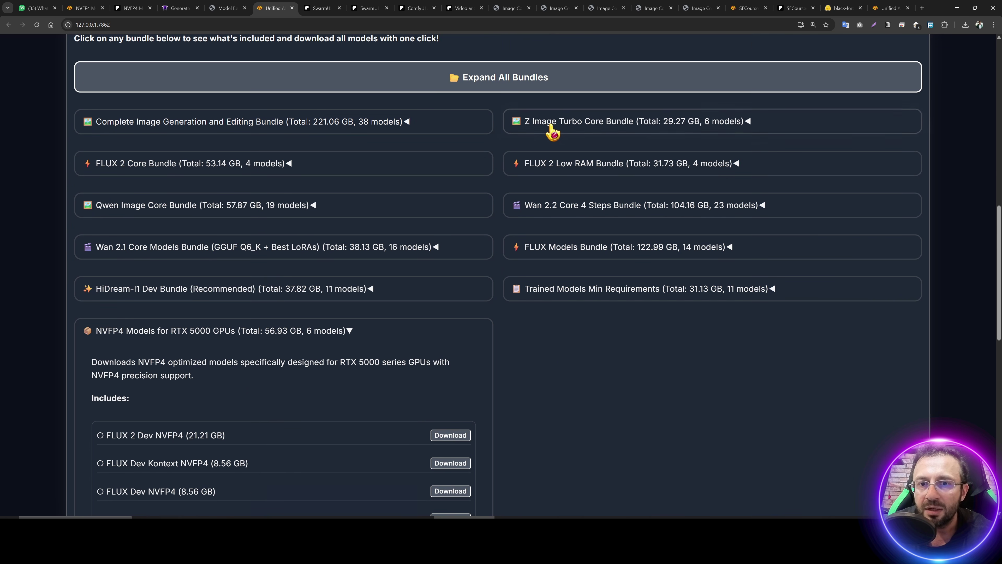
# - Peek at the Z Image Turbo Core Bundle, then expand the FLUX Models Bundle (14 models, 122.99 GB)
pyautogui.click(551, 122)
pyautogui.click(550, 123)
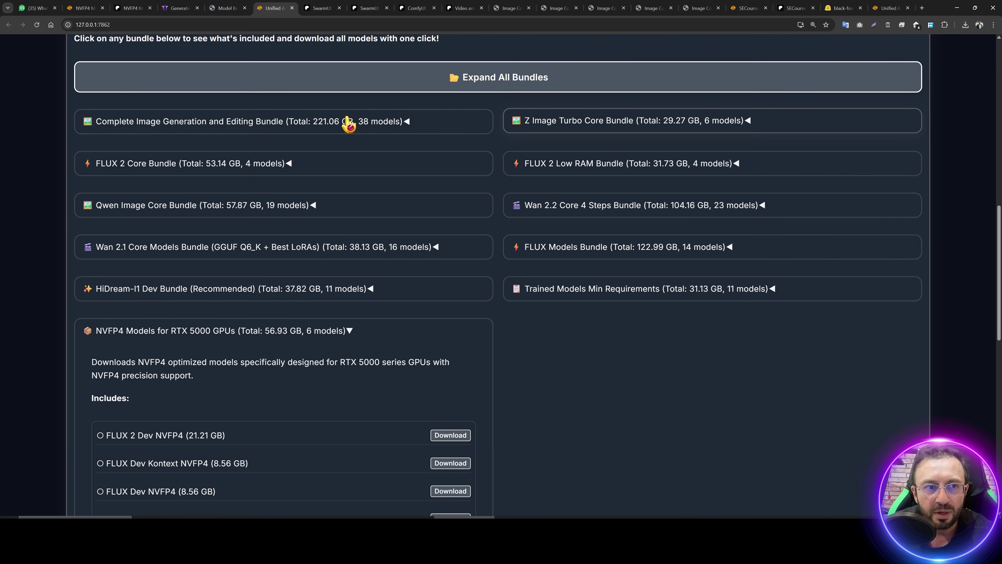
pyautogui.click(575, 248)
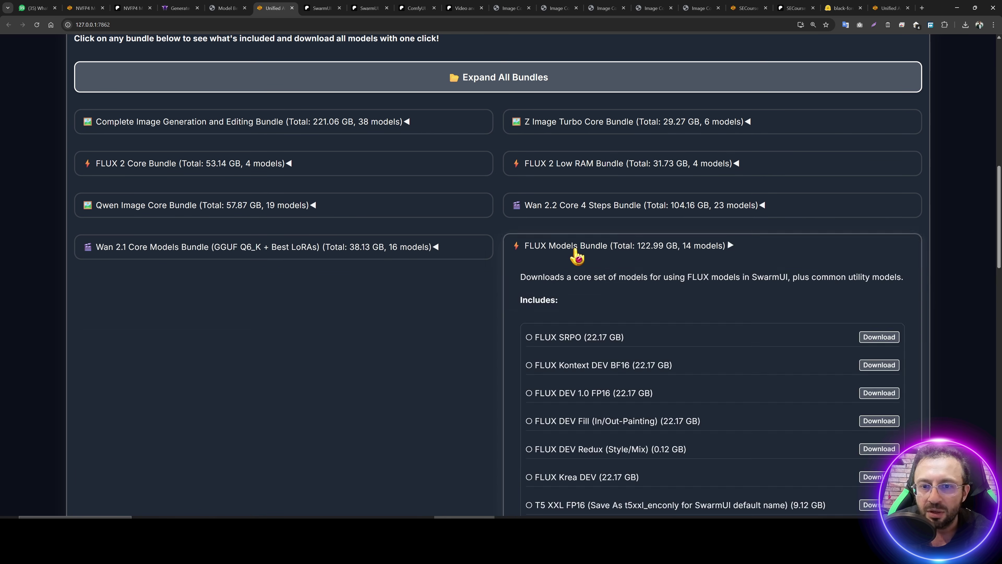
pyautogui.scroll(-4, 814, 241)
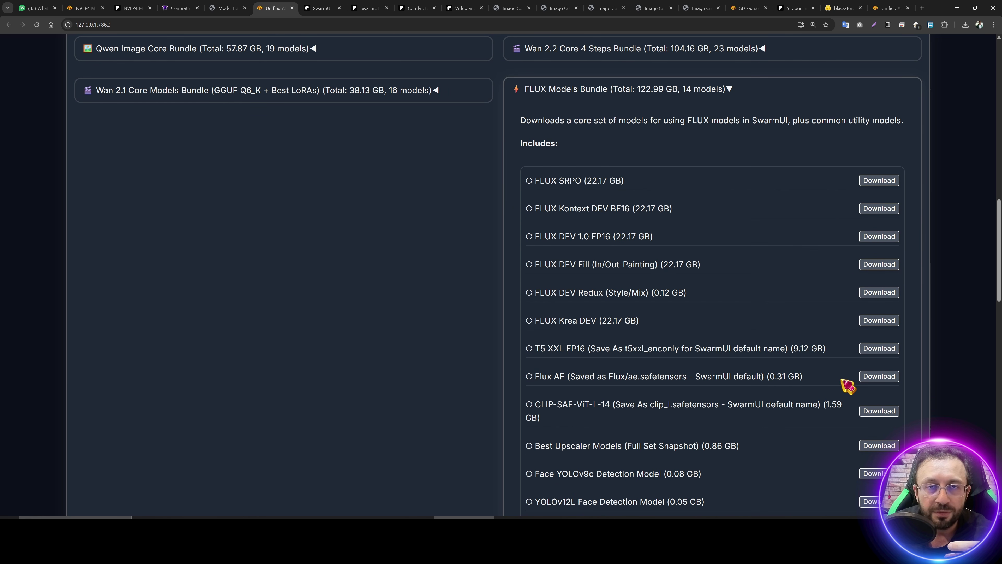
pyautogui.scroll(-7, 785, 454)
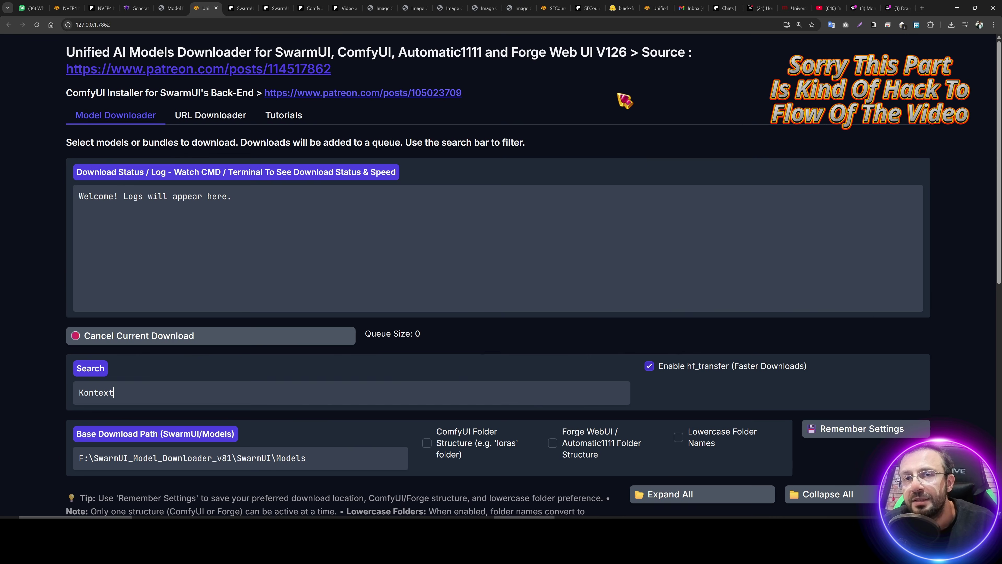
# - Open the URL Downloader tab and check its Model URL field and models → diffusion_models target
pyautogui.click(231, 125)
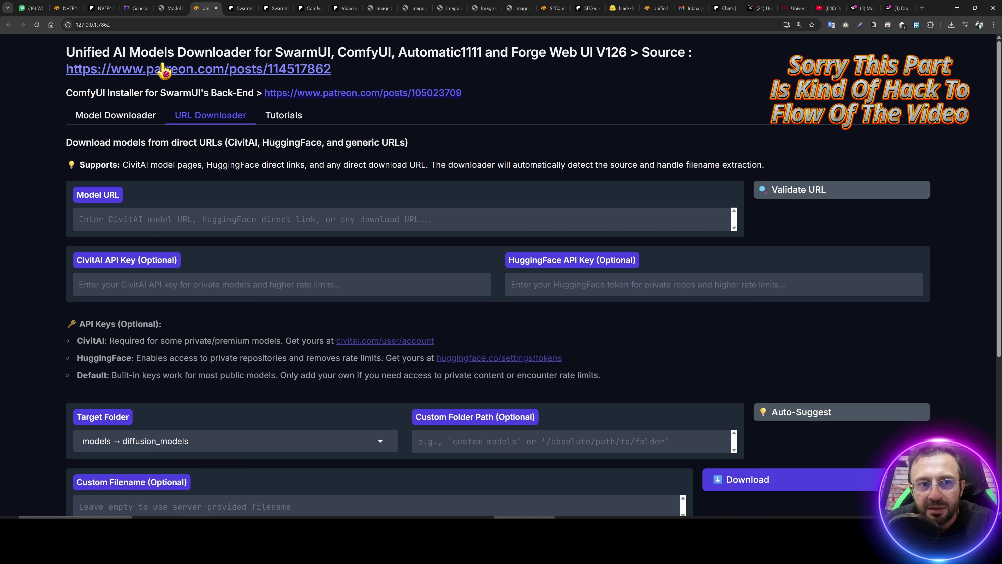
pyautogui.moveTo(52, 55); pyautogui.dragTo(247, 47)
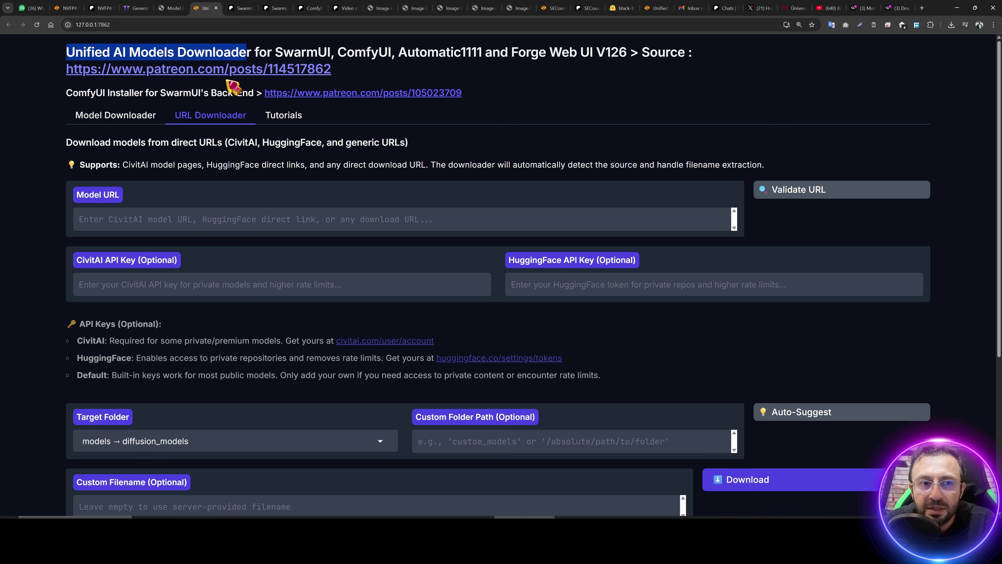
pyautogui.click(238, 142)
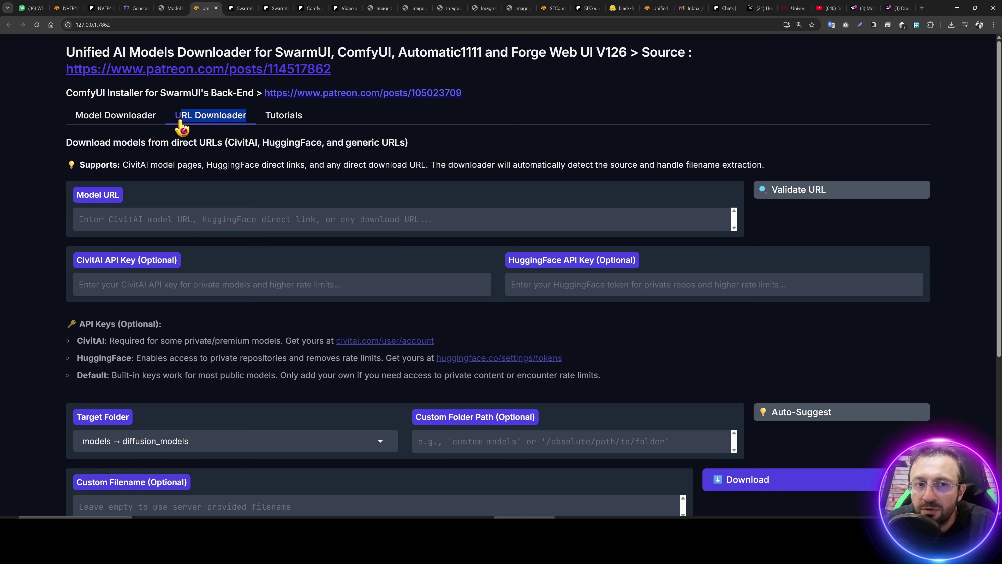
pyautogui.click(241, 209)
pyautogui.scroll(-1, 281, 212)
pyautogui.scroll(1, 282, 209)
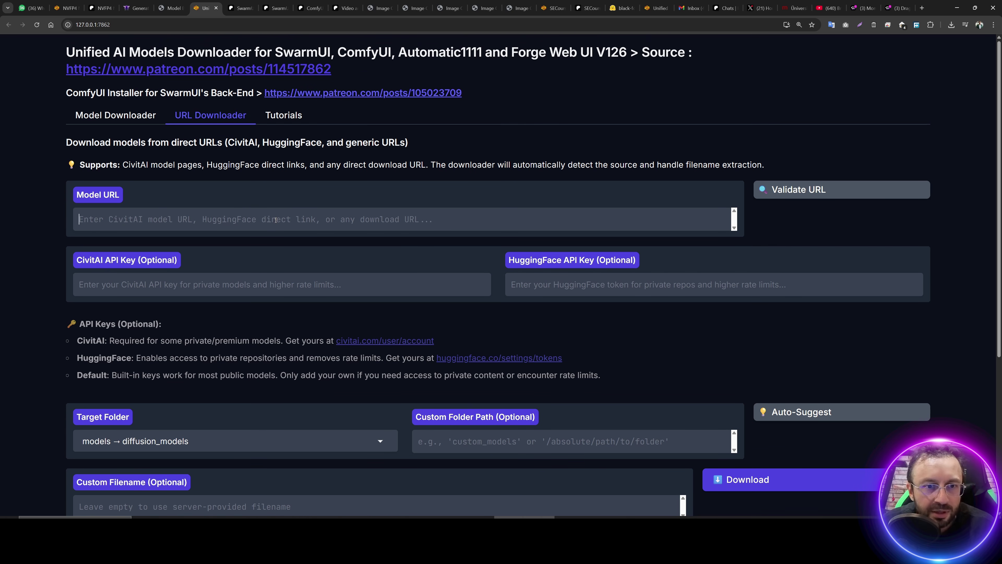
pyautogui.scroll(-1, 275, 221)
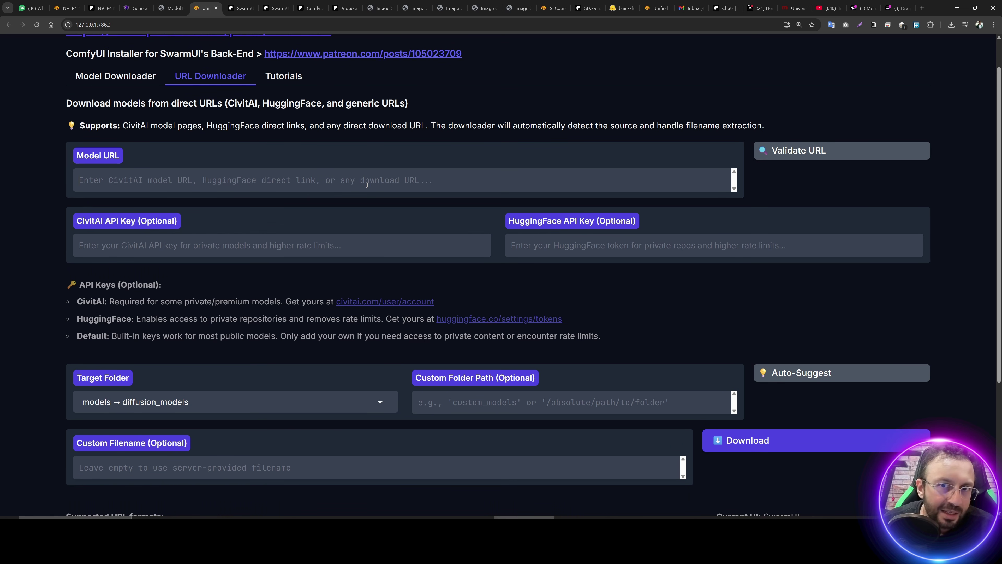
pyautogui.scroll(-5, 276, 256)
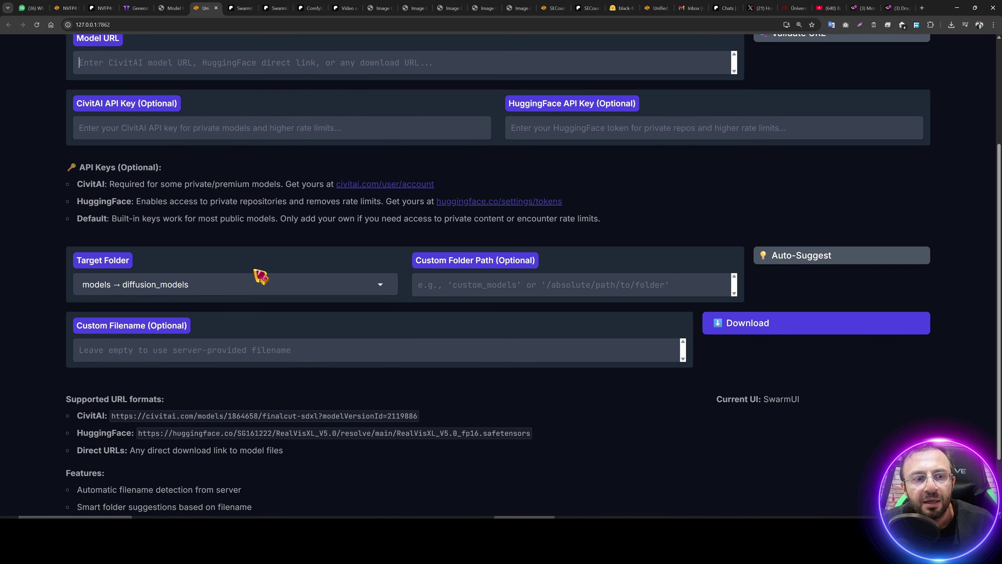
pyautogui.click(237, 206)
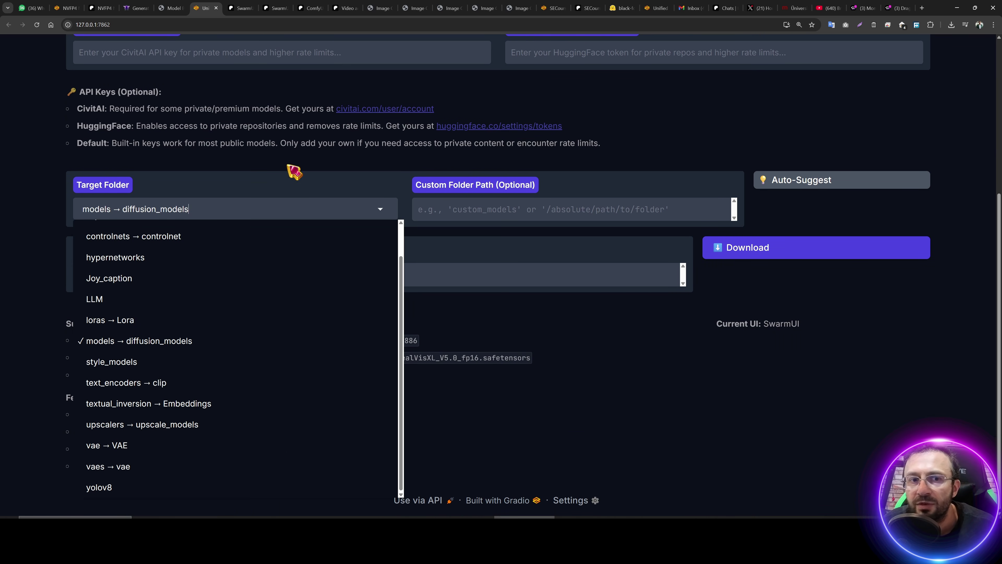
pyautogui.click(279, 161)
pyautogui.scroll(4, 273, 157)
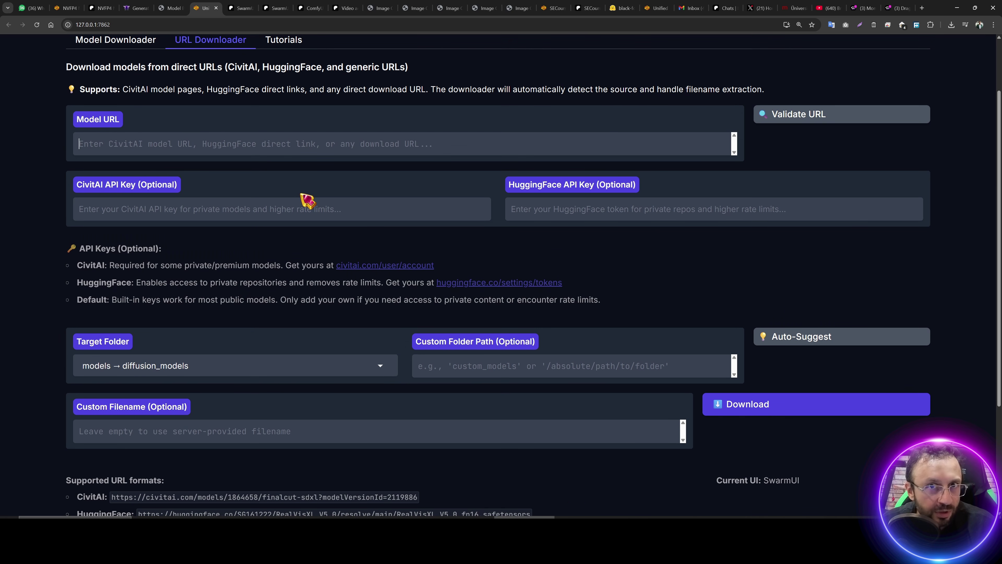
# - Copy the flux-2-klein-9b.safetensors download link from the FLUX.2-klein-9B Hugging Face file list
pyautogui.hotkey('alt', 'Tab')
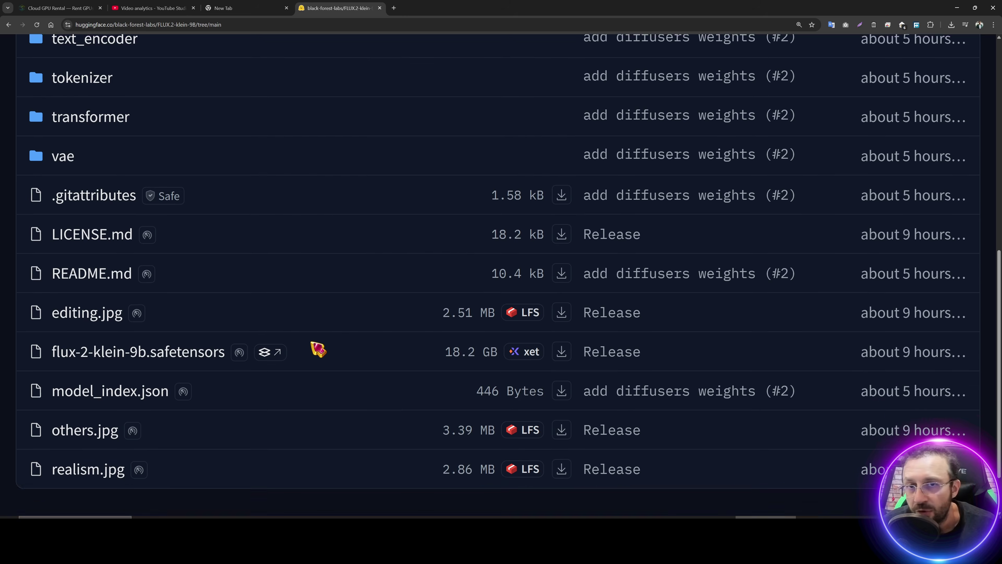
pyautogui.scroll(-1, 317, 347)
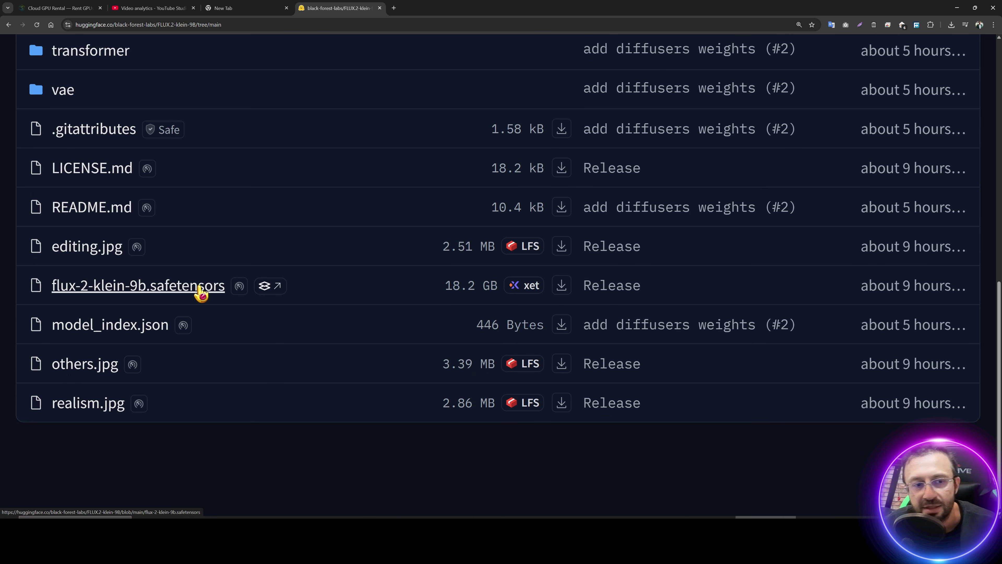
pyautogui.rightClick(563, 287)
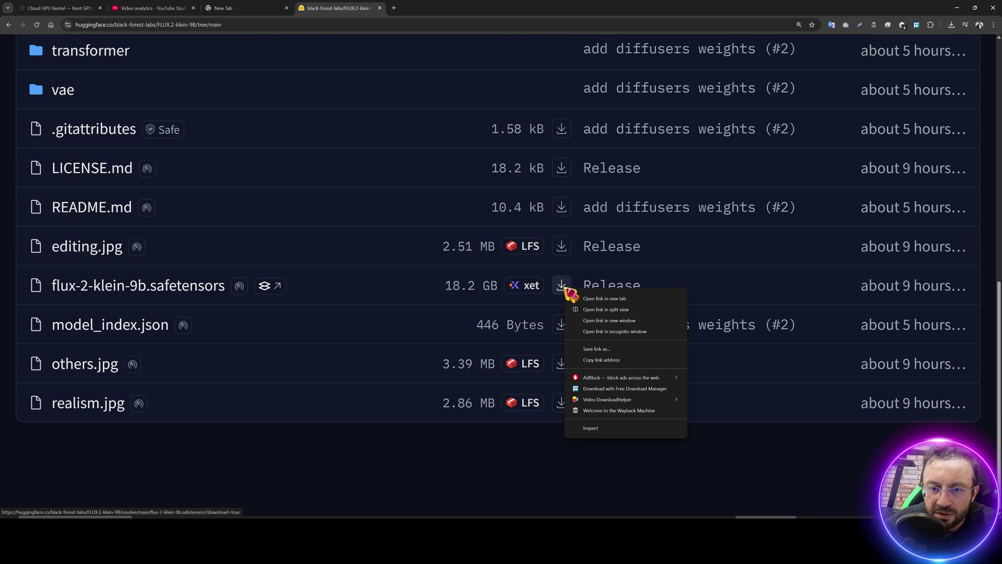
pyautogui.click(600, 359)
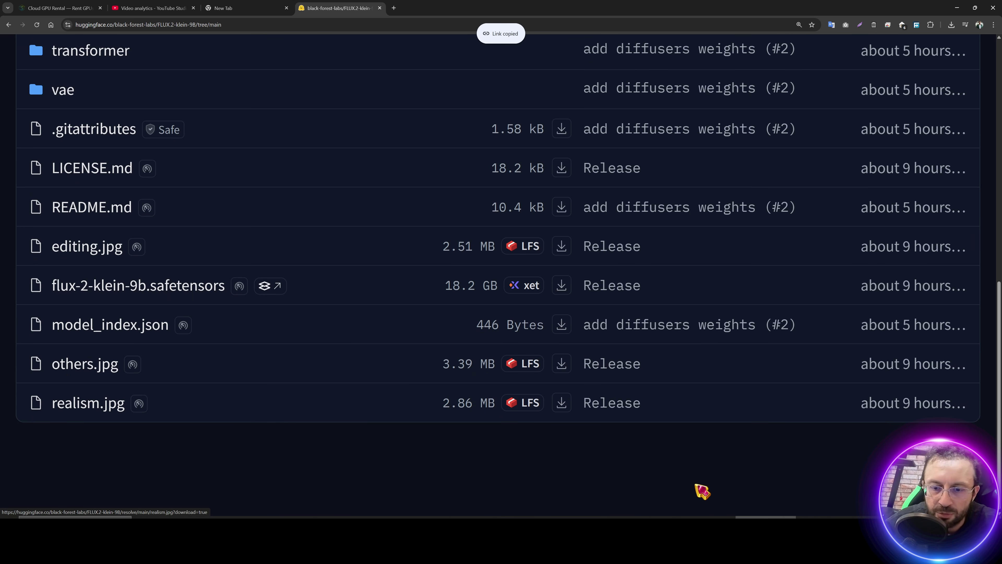
# - Paste the flux-2-klein-9b.safetensors link into Model URL, keeping diffusion_models as the target folder
pyautogui.hotkey('alt', 'Tab')
pyautogui.hotkey('ctrl', 'v')
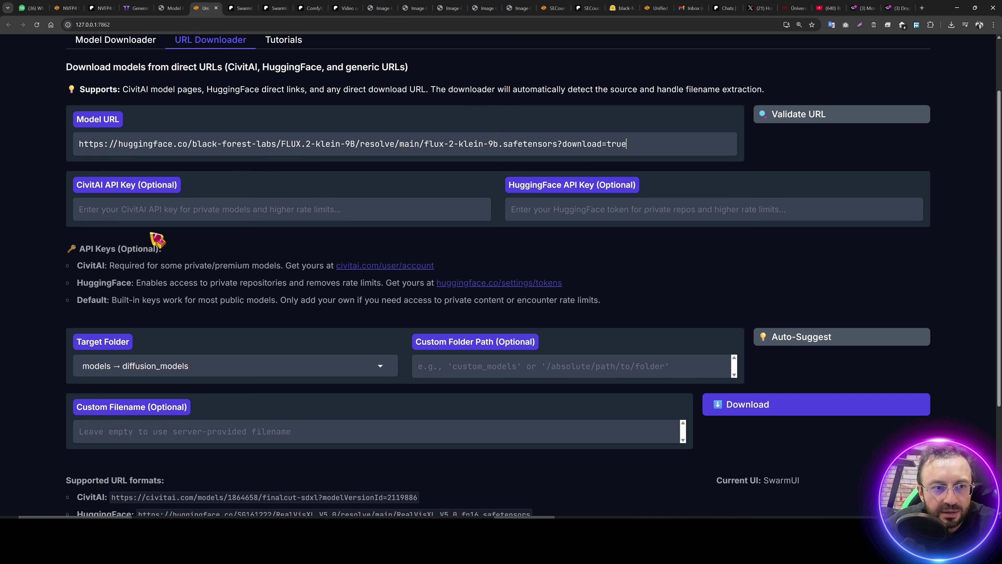
pyautogui.scroll(-4, 144, 239)
pyautogui.click(213, 366)
pyautogui.click(11, 248)
pyautogui.scroll(3, 10, 248)
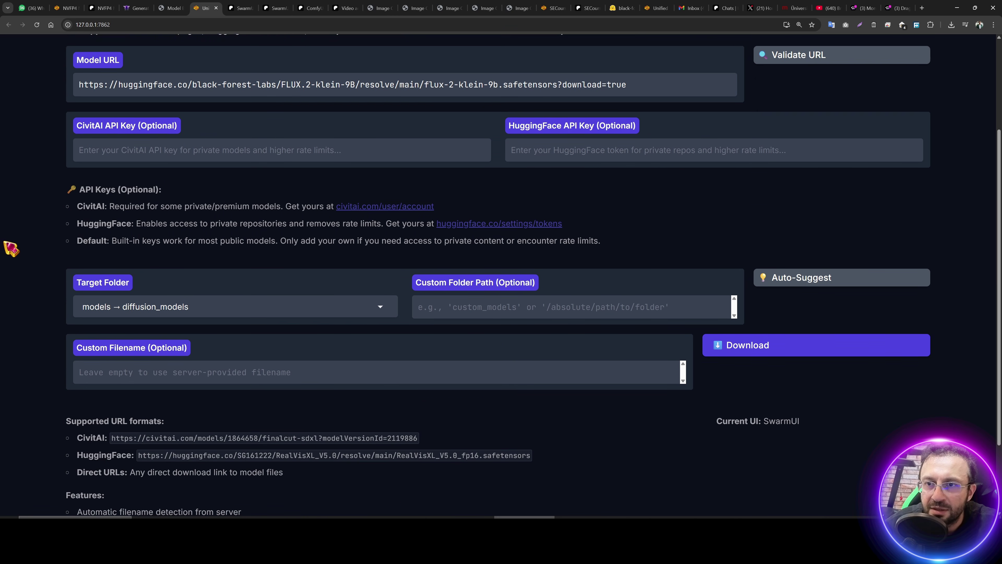
pyautogui.scroll(-2, 396, 307)
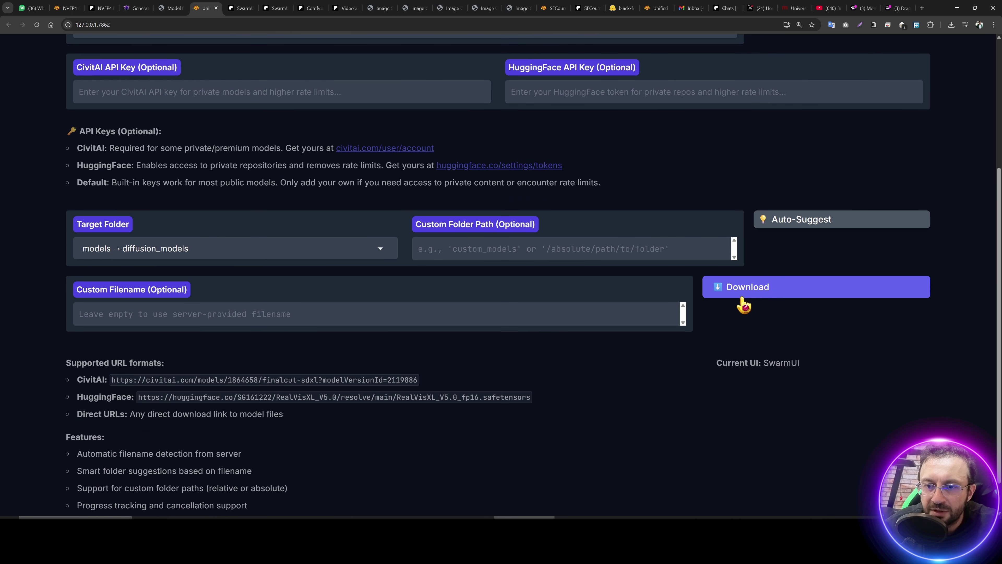
# - Enlarge the downloader console and highlight the download progress, speed and remaining time
pyautogui.hotkey('alt', 'Tab')
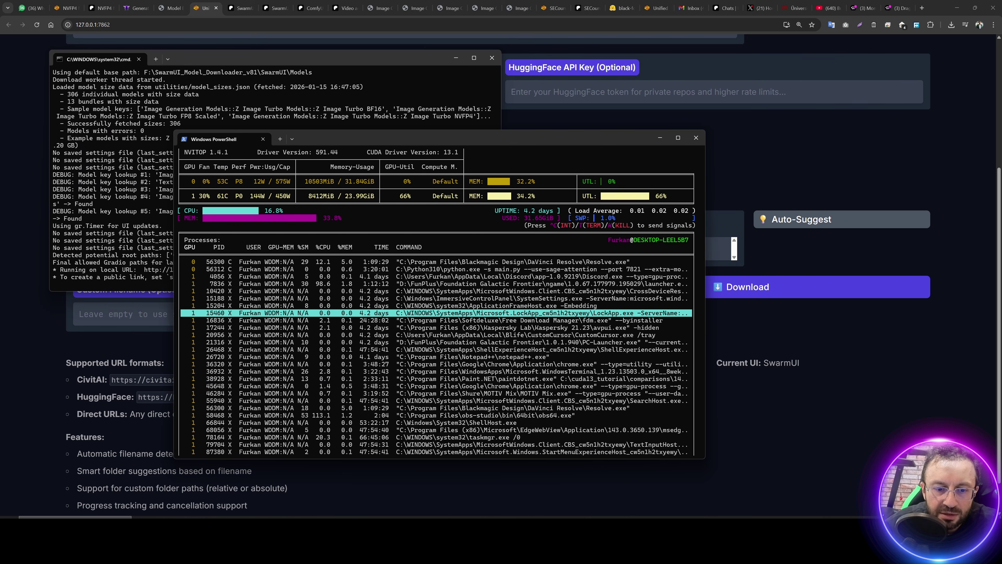
pyautogui.hotkey('alt', 'Tab')
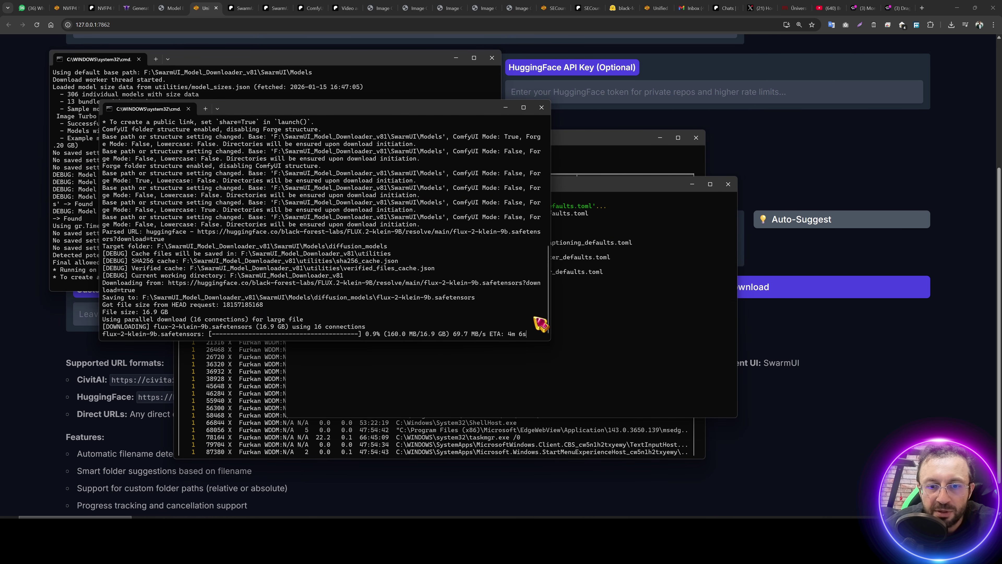
pyautogui.moveTo(558, 358); pyautogui.dragTo(653, 400)
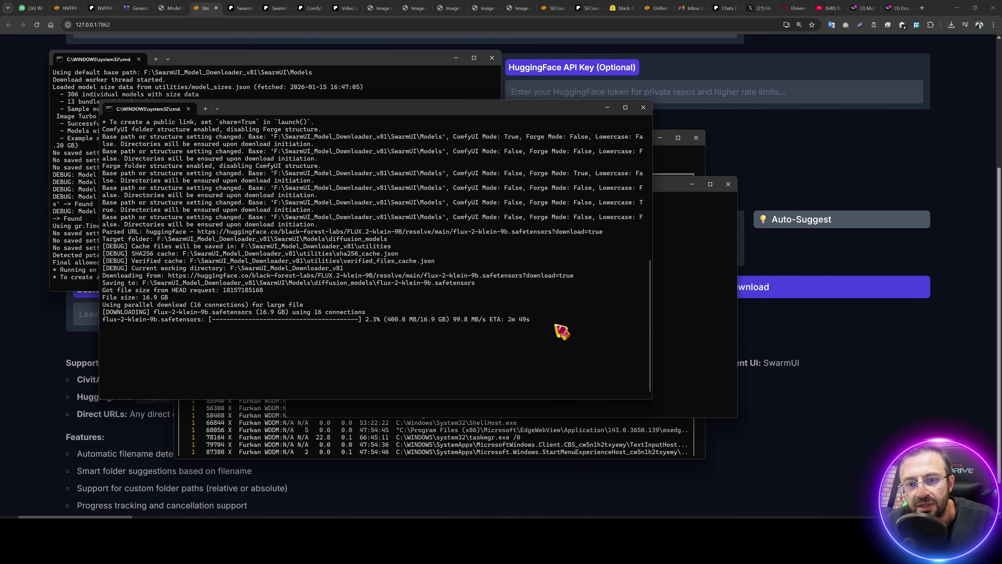
pyautogui.moveTo(556, 327); pyautogui.dragTo(373, 323)
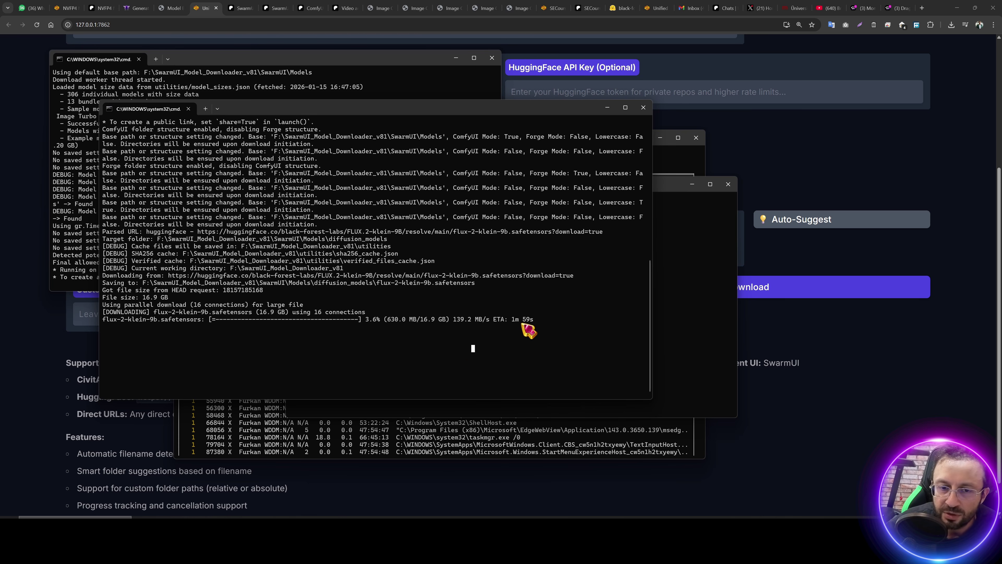
pyautogui.moveTo(542, 321); pyautogui.dragTo(409, 319)
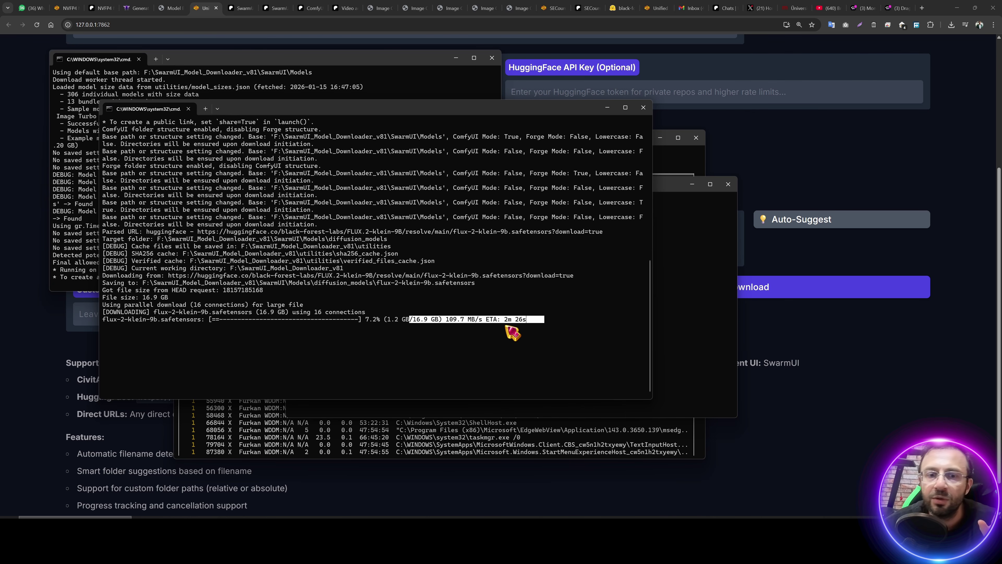
pyautogui.click(521, 341)
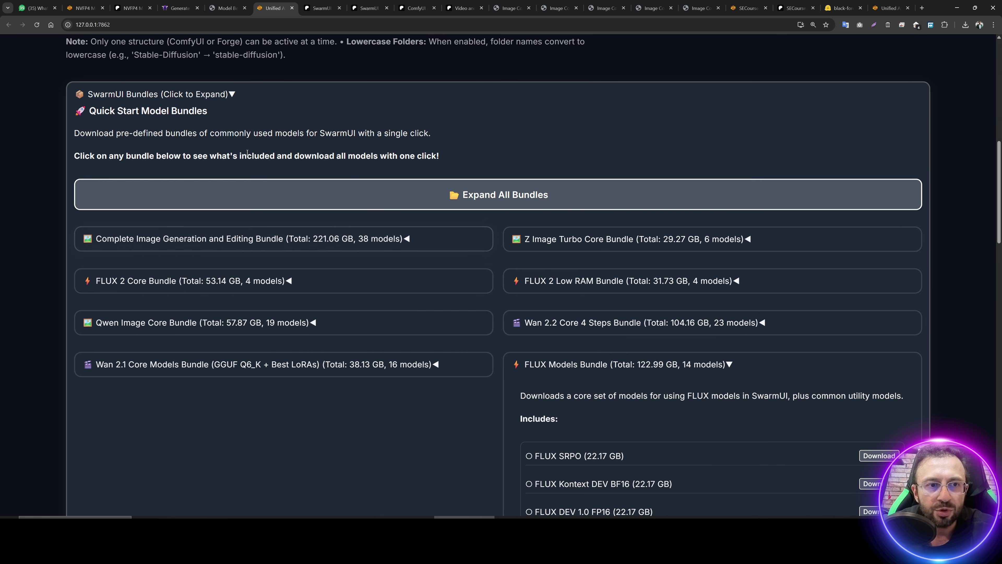
# - Search the downloader for 'kontext' to get 9 results: 7 models and 2 bundles
pyautogui.scroll(3, 221, 253)
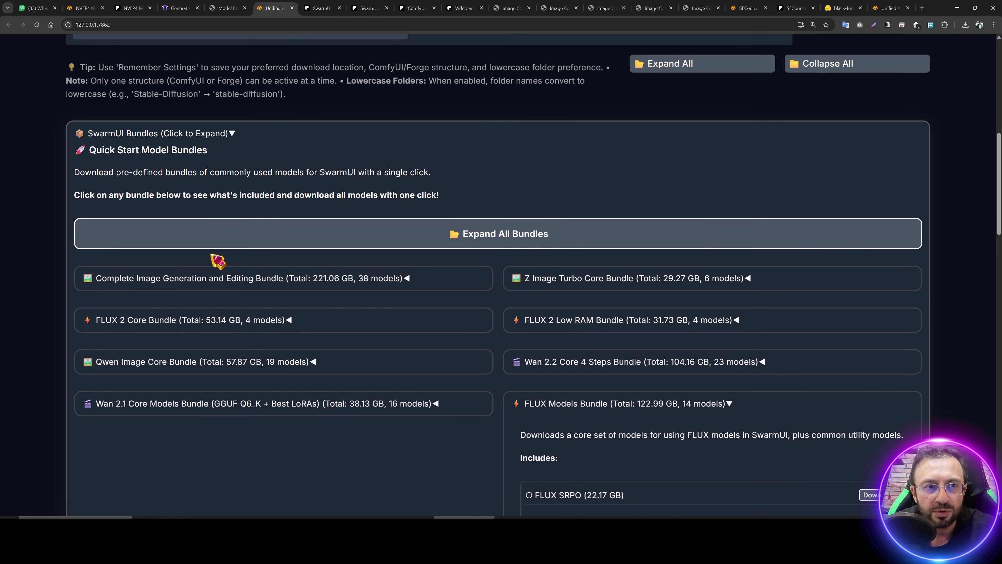
pyautogui.scroll(2, 180, 137)
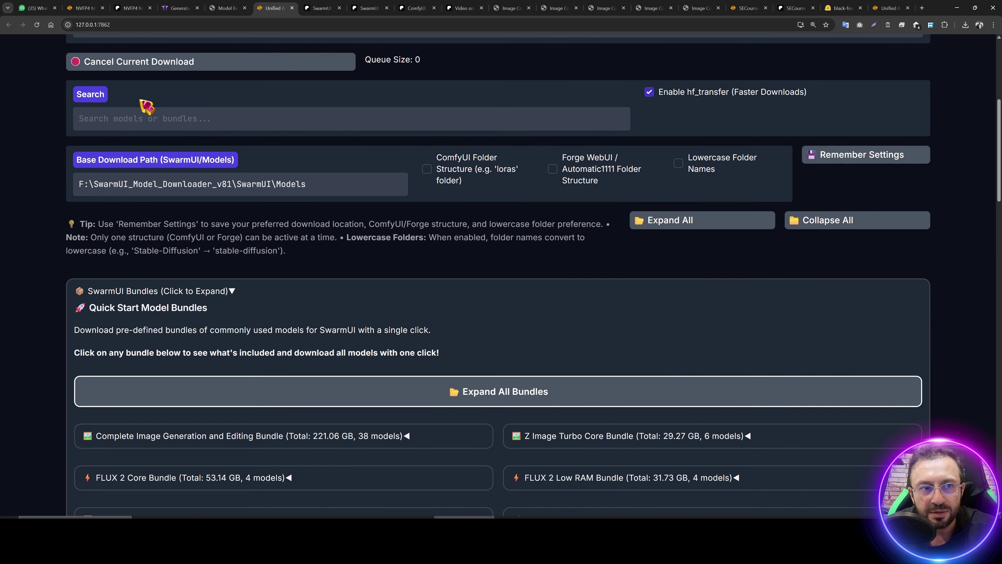
pyautogui.click(141, 119)
pyautogui.write('kontext')
pyautogui.scroll(-4, 244, 201)
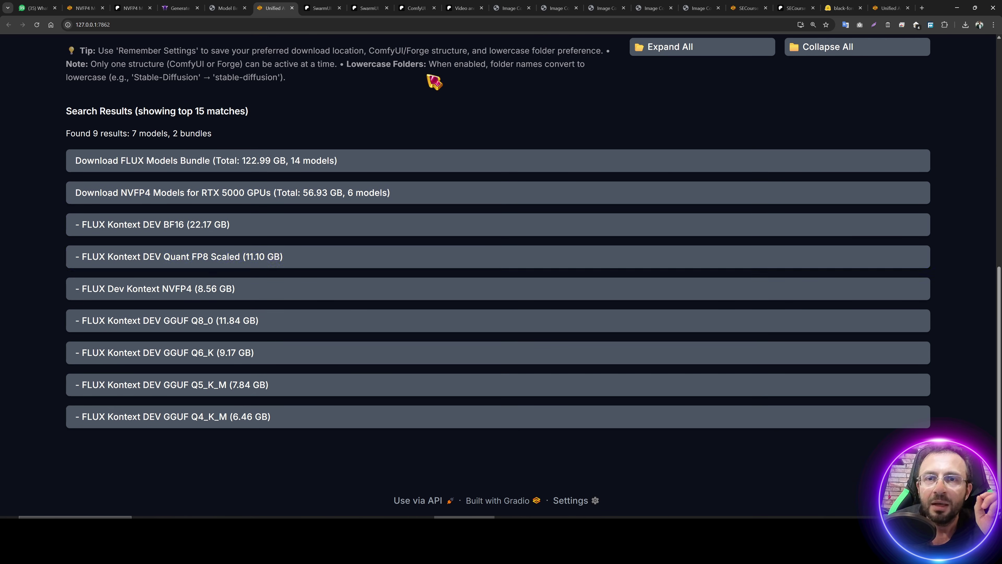
# - Browse the Musubi Trainer Patreon post and YouTube channel videos, then return to the FP8 Model Converter
pyautogui.click(748, 7)
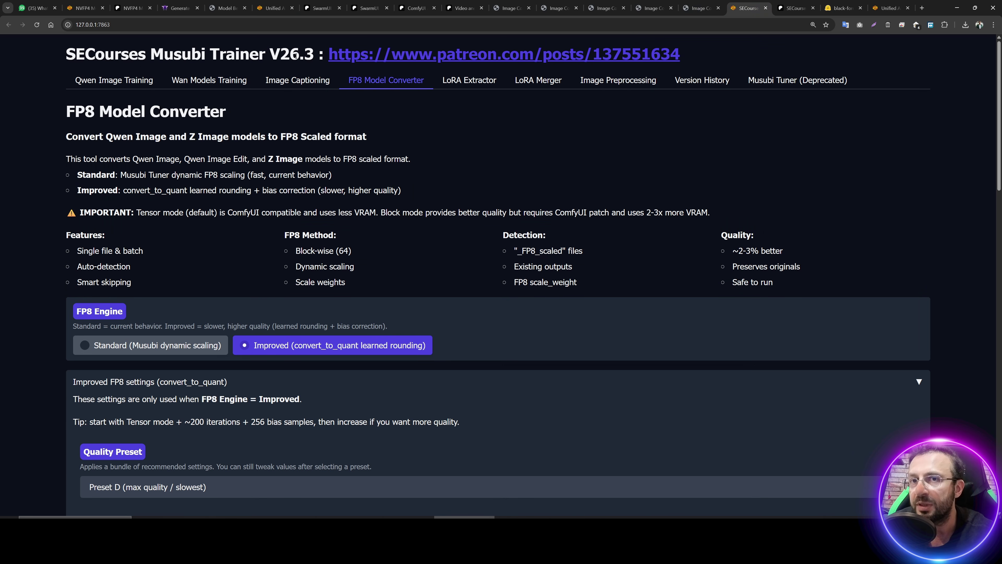
pyautogui.click(340, 54)
pyautogui.scroll(-5, 541, 256)
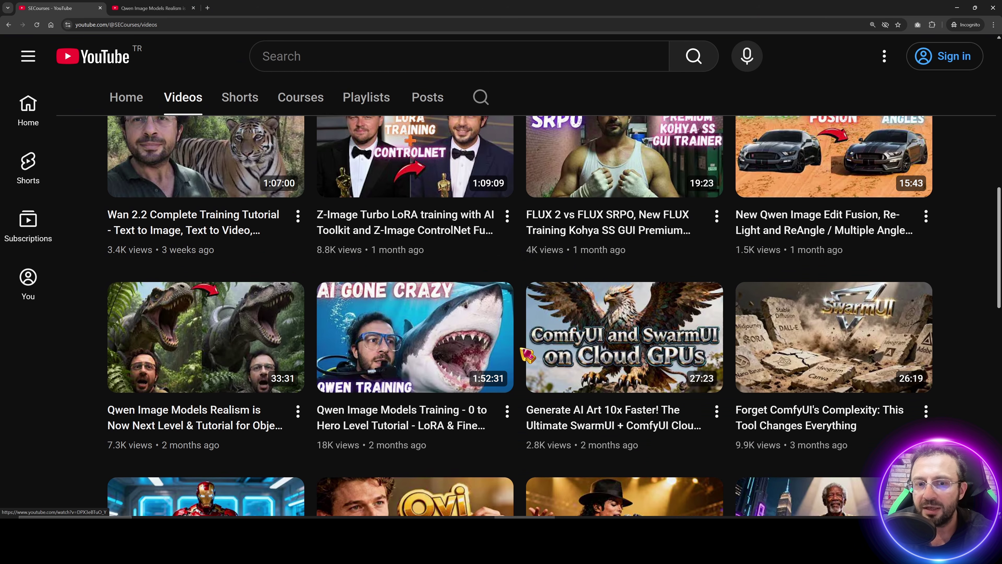
pyautogui.scroll(1, 526, 354)
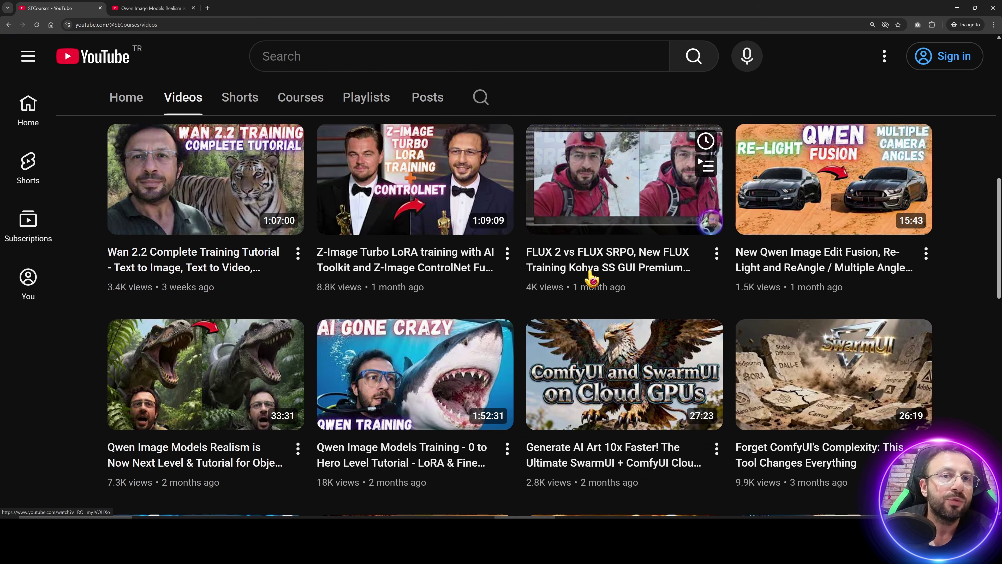
pyautogui.moveTo(410, 408)
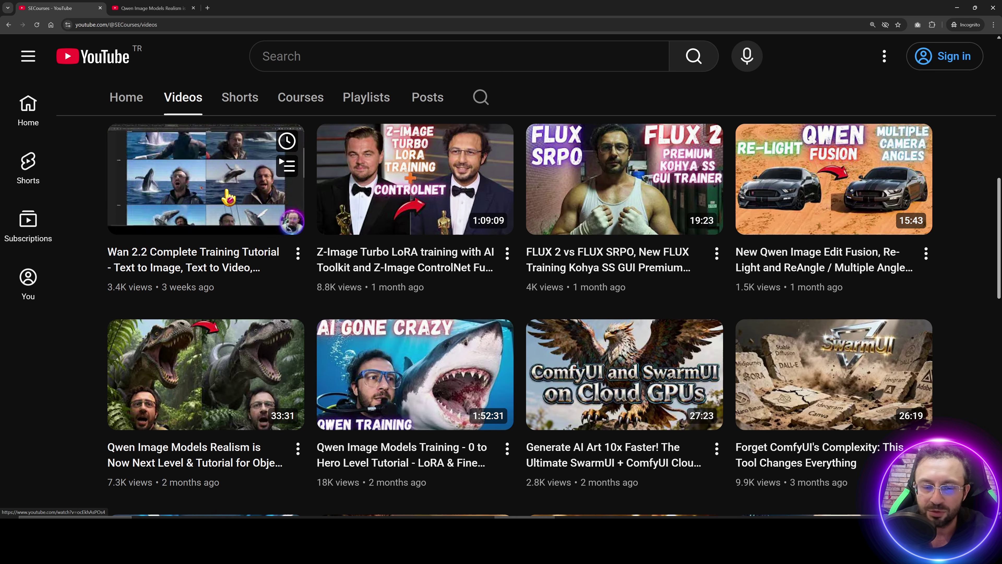
pyautogui.hotkey('alt', 'Tab')
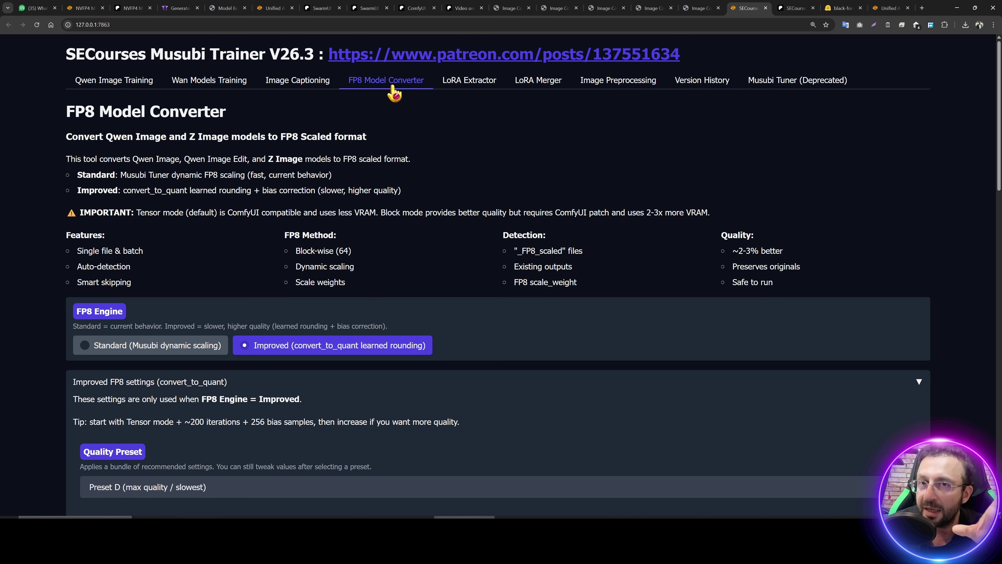
# - Compare the Standard FP8 engine description, then return to Improved and review its Preset D settings
pyautogui.scroll(-3, 313, 208)
pyautogui.click(142, 233)
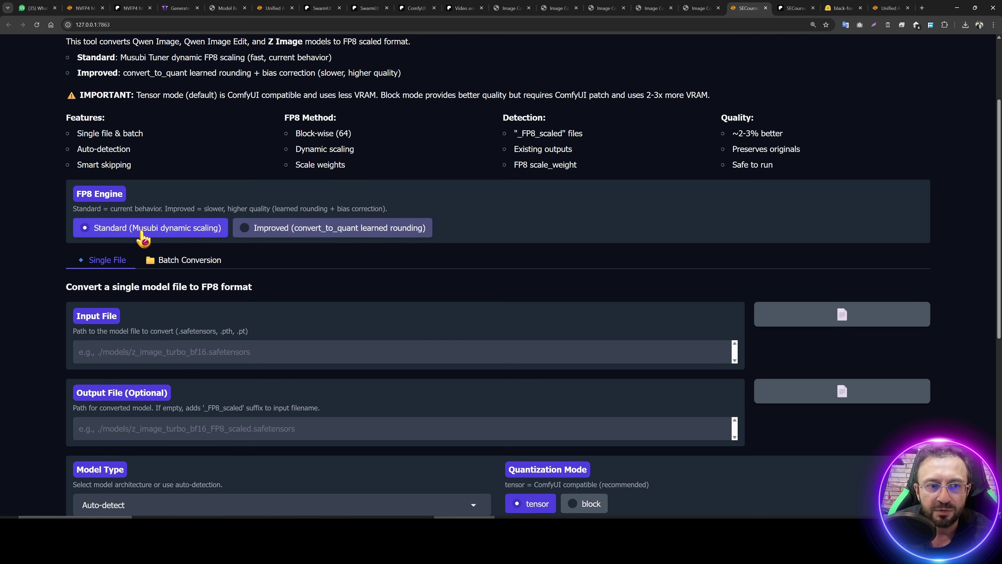
pyautogui.moveTo(70, 230); pyautogui.dragTo(226, 233)
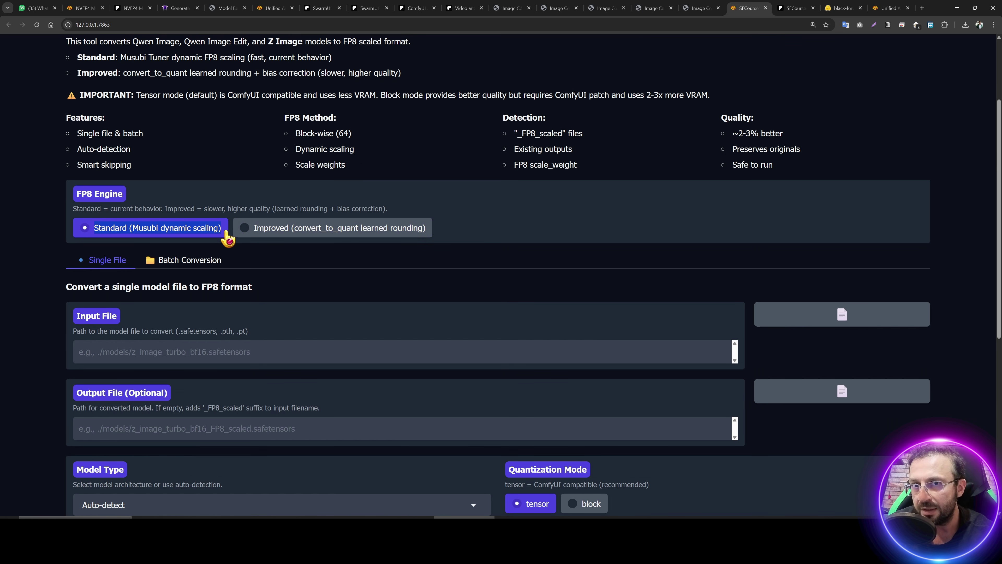
pyautogui.click(300, 229)
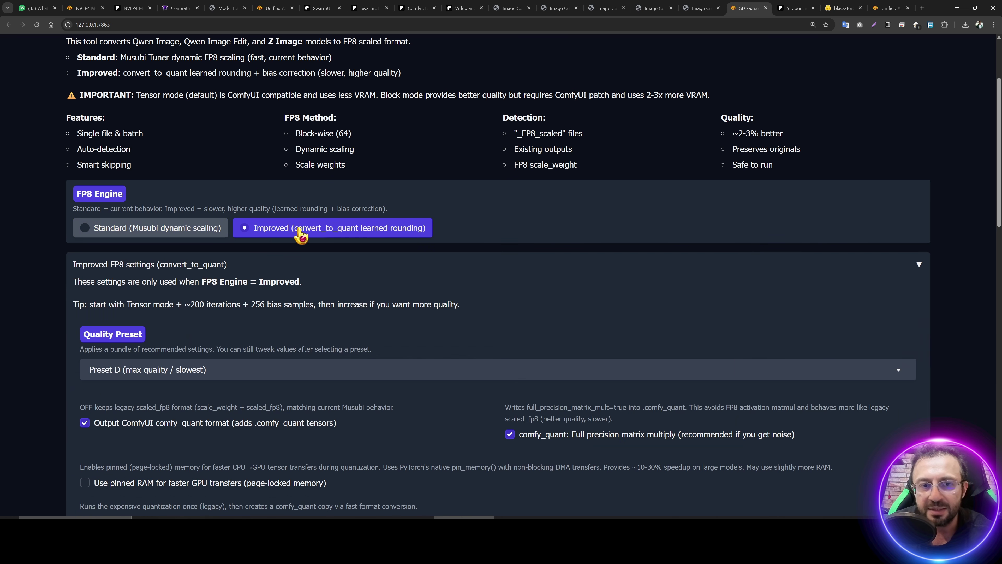
pyautogui.scroll(-2, 318, 253)
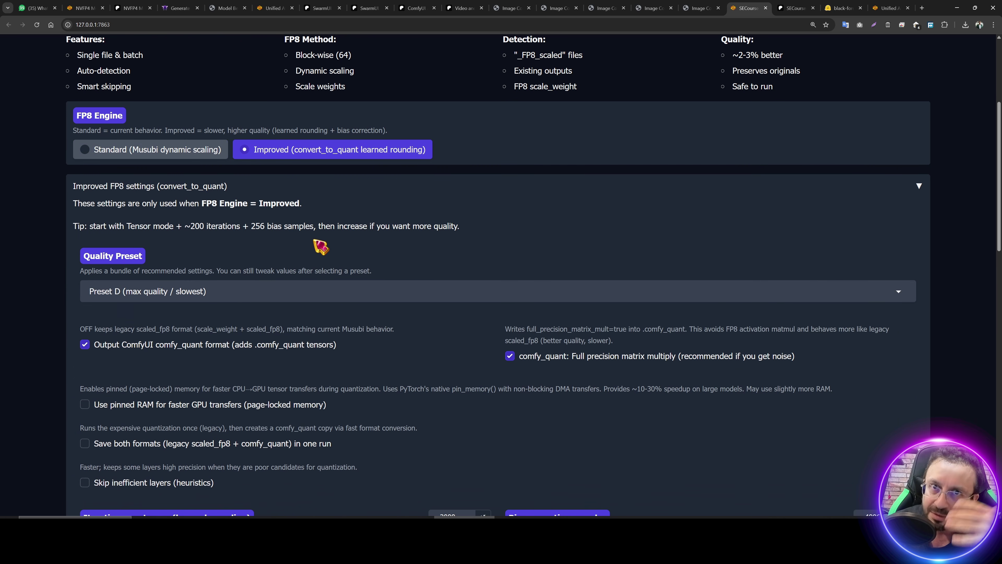
pyautogui.scroll(-4, 126, 197)
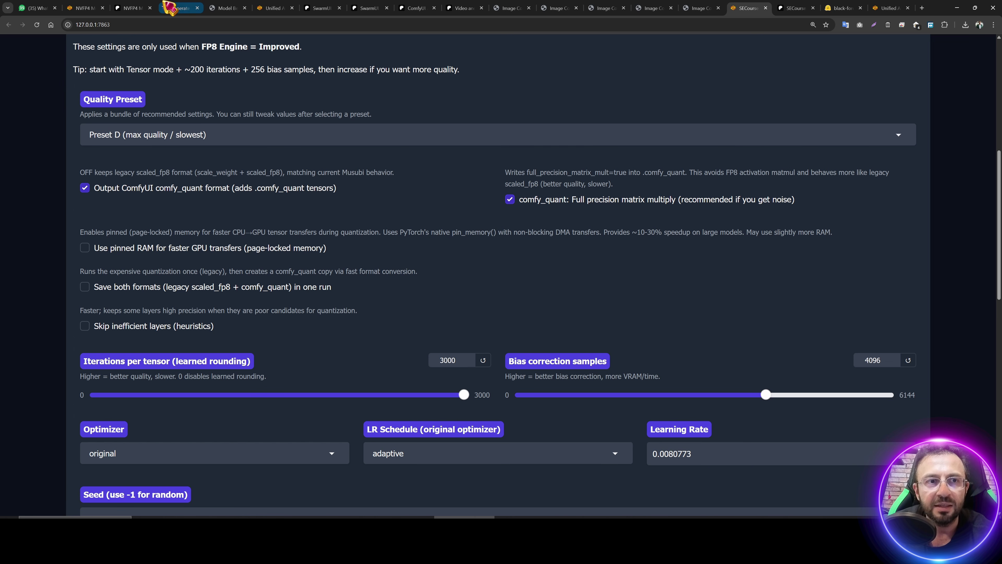
# - In SwarmUI's model list, highlight the FLUX_Kontext_Dev_Quant_FP8_Scaled model name
pyautogui.click(178, 8)
pyautogui.moveTo(292, 308); pyautogui.dragTo(371, 308)
pyautogui.scroll(2, 424, 344)
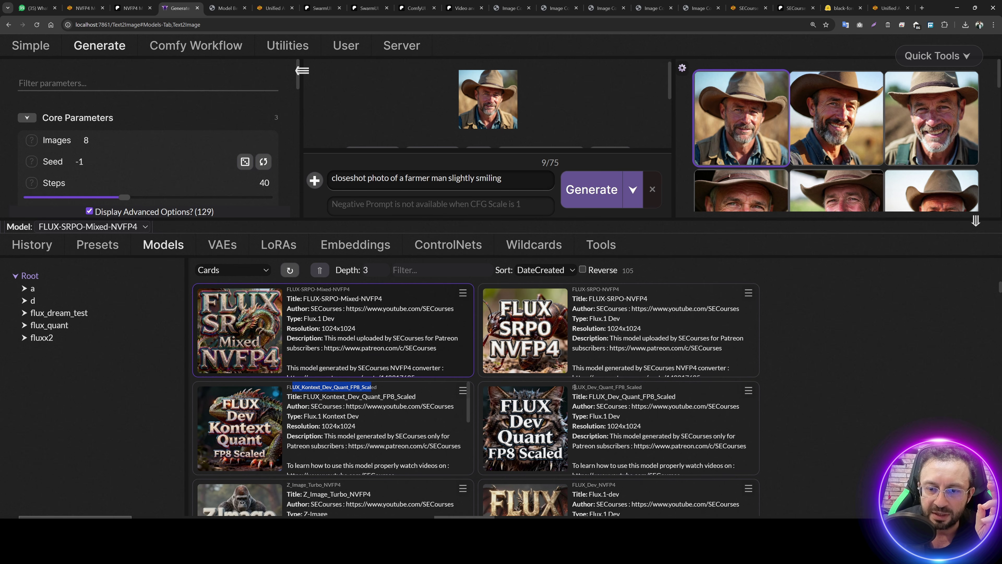
# - Highlight the FLUX Dev FP8 Scaled model name, then pass via the NVFP4 quantizer page to the comparison
pyautogui.moveTo(574, 387); pyautogui.dragTo(634, 389)
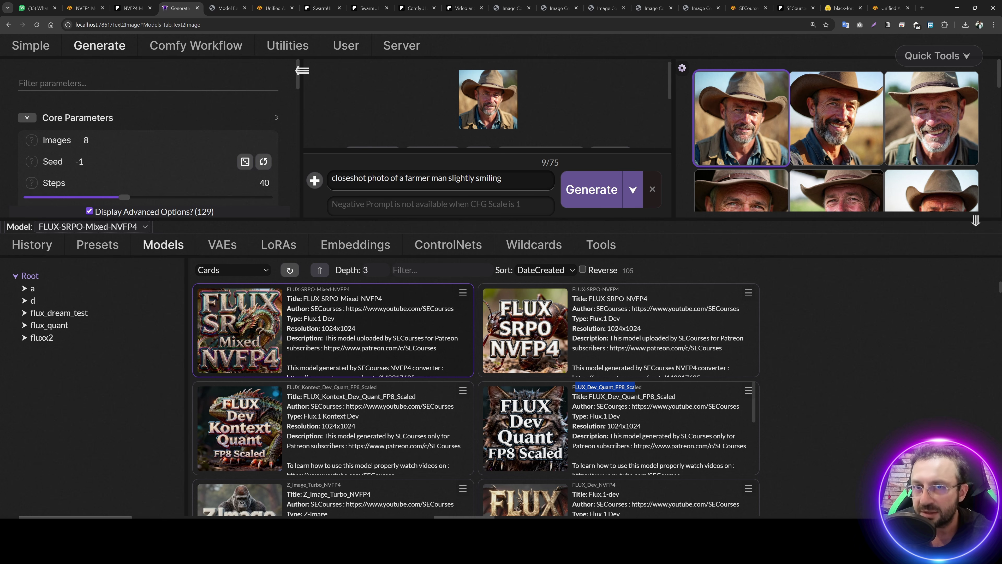
pyautogui.click(84, 8)
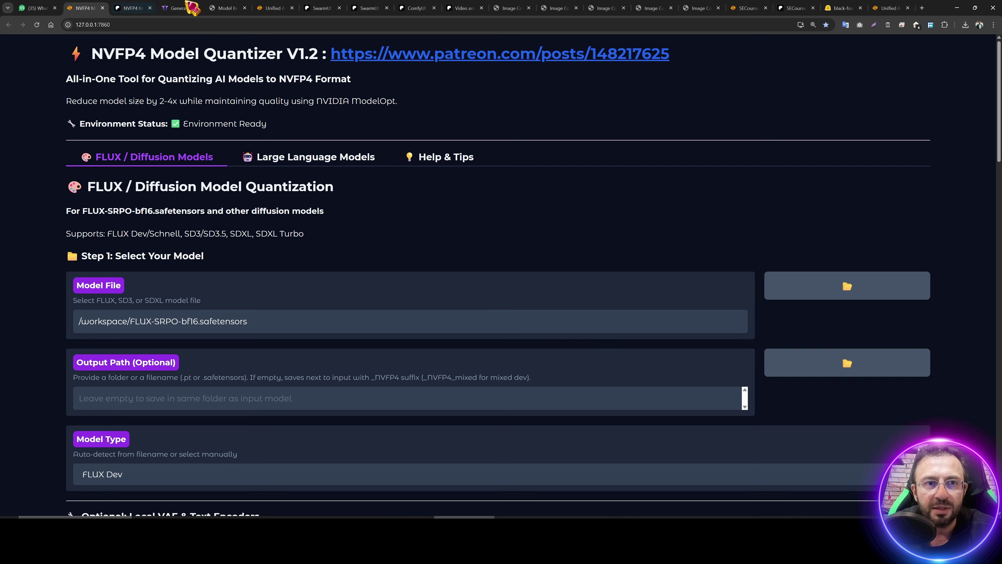
pyautogui.click(275, 7)
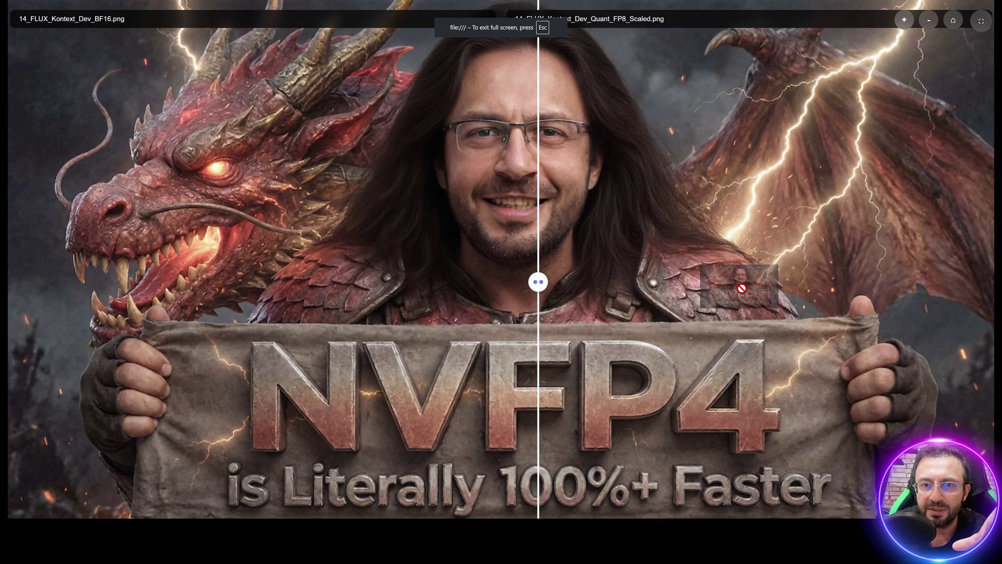
# - Sweep BF16 against FP8 Scaled, then put 17_FLUX_Kontext_Dev_NVFP4.png on the right and compare
pyautogui.moveTo(538, 282); pyautogui.dragTo(490, 281)
pyautogui.moveTo(431, 222); pyautogui.dragTo(497, 222)
pyautogui.click(602, 20)
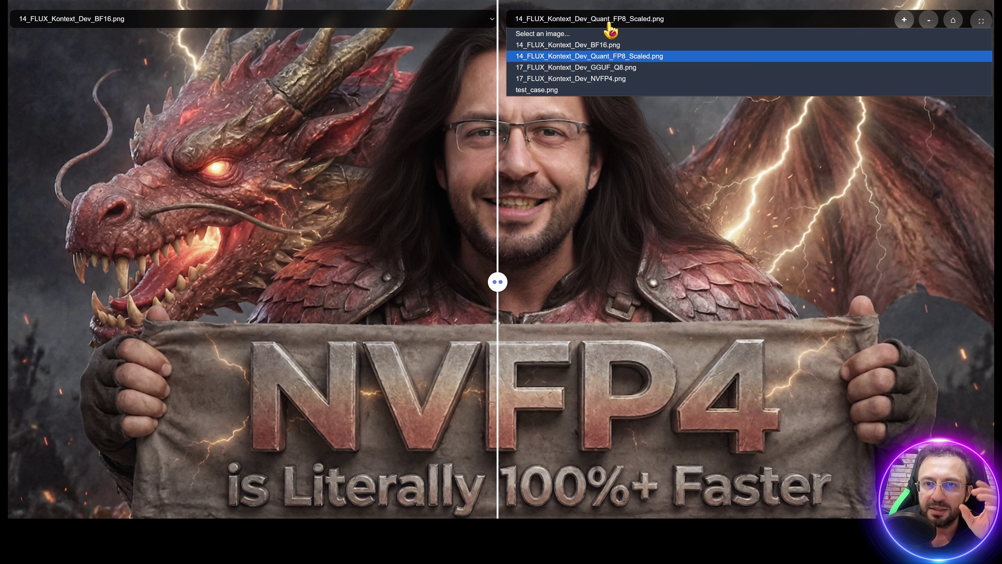
pyautogui.click(603, 78)
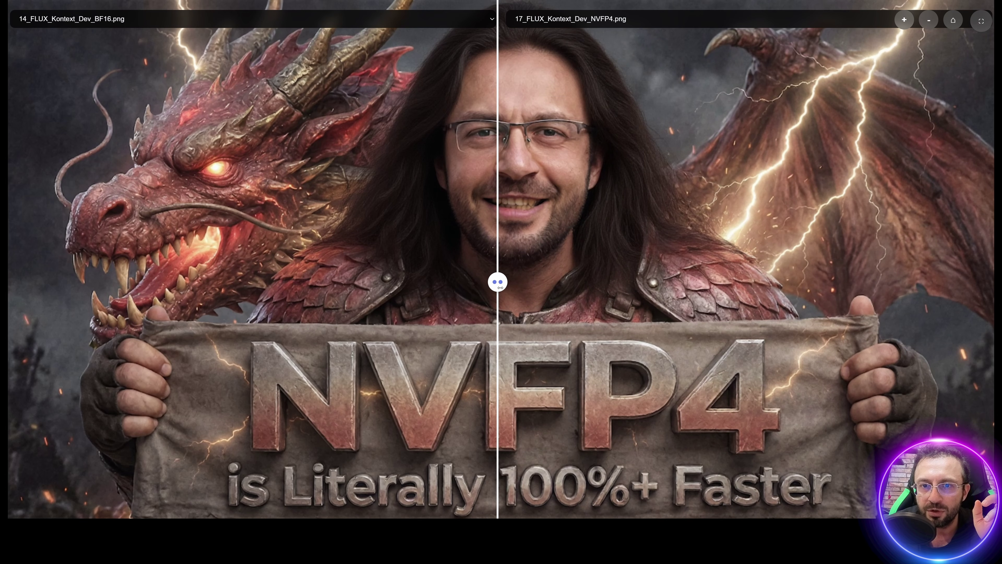
pyautogui.moveTo(580, 272); pyautogui.dragTo(573, 210)
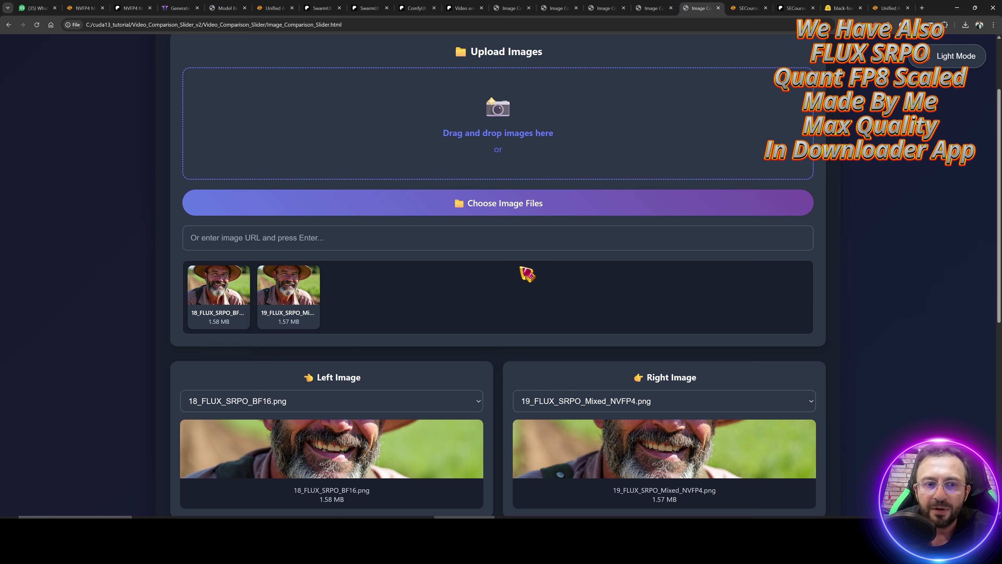
# - Show the SRPO BF16 and Mixed NVFP4 farmer portraits full screen, sliding the divider to reveal mostly NVFP4
pyautogui.scroll(-3, 527, 273)
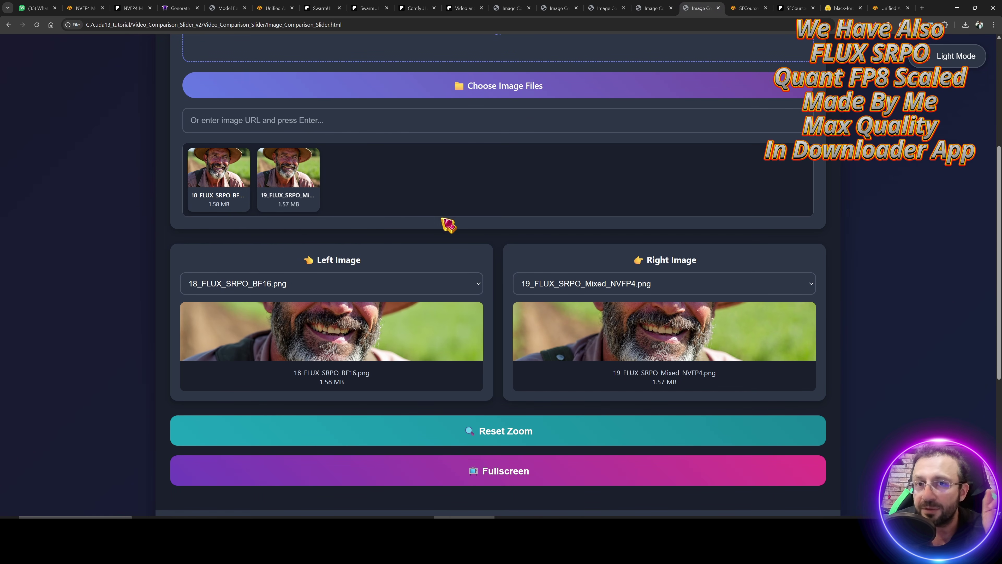
pyautogui.click(504, 471)
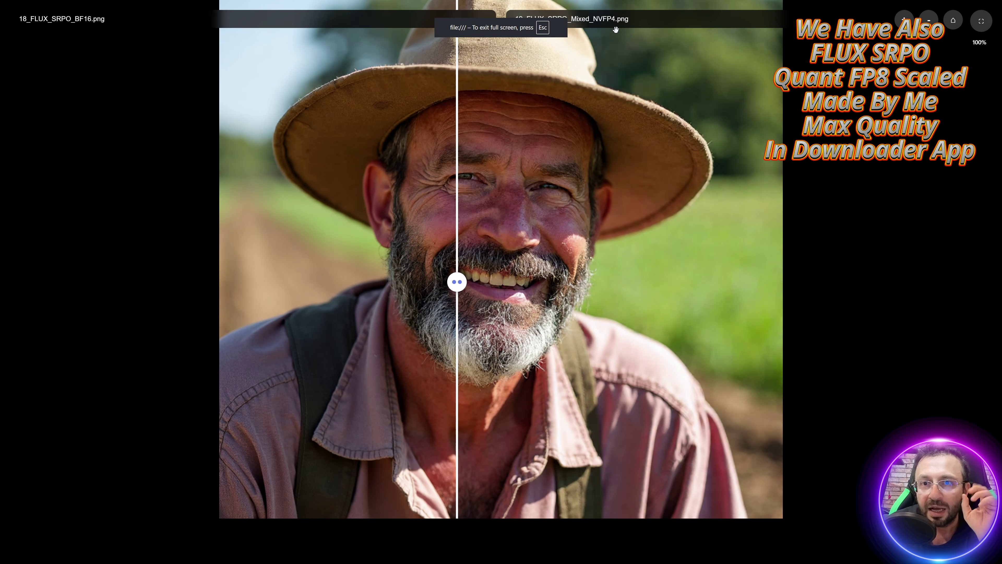
pyautogui.moveTo(458, 281); pyautogui.dragTo(508, 204)
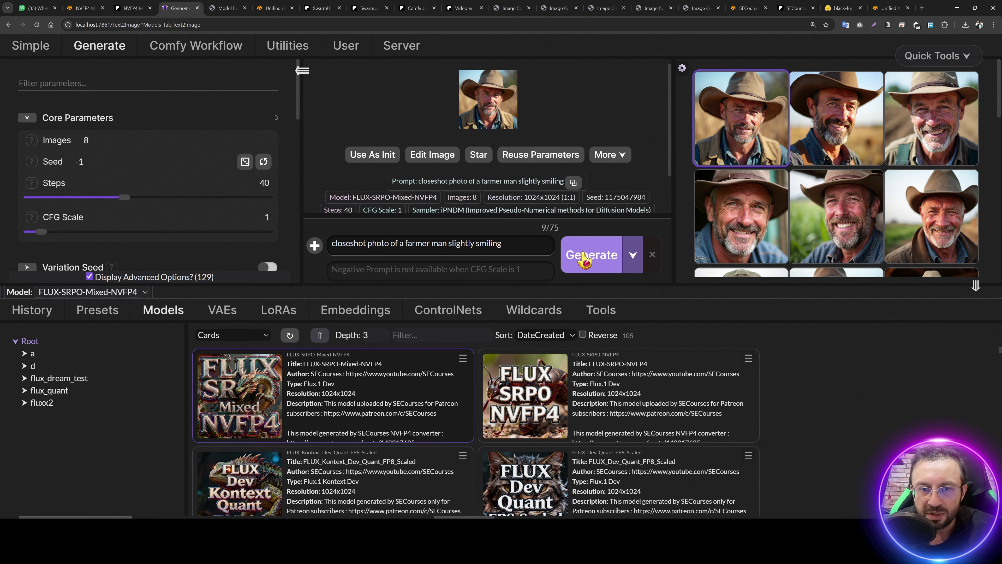
# - Start generating eight farmer portraits with FLUX-SRPO-Mixed-NVFP4 and enlarge the preview area
pyautogui.click(583, 256)
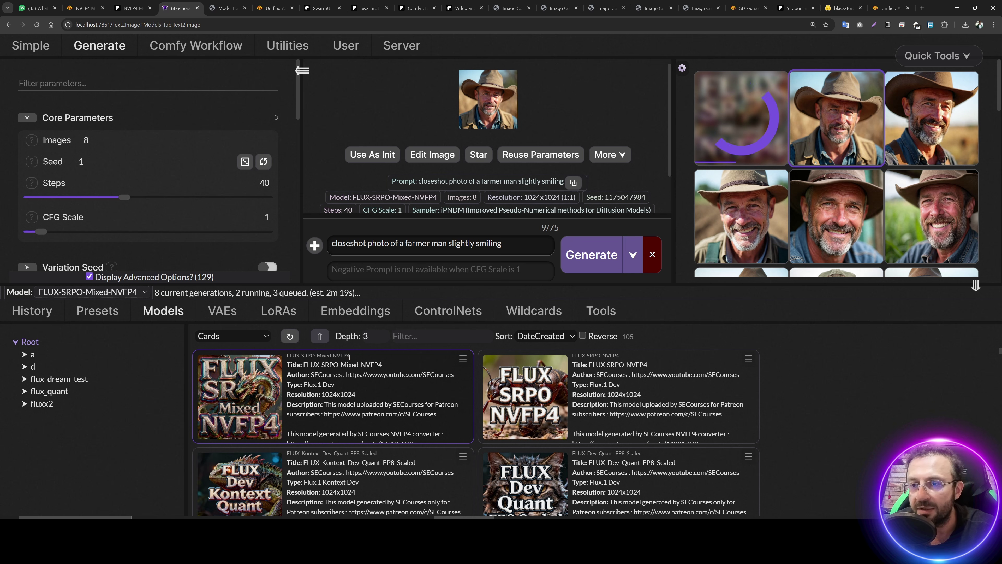
pyautogui.moveTo(694, 285); pyautogui.dragTo(694, 371)
pyautogui.click(754, 132)
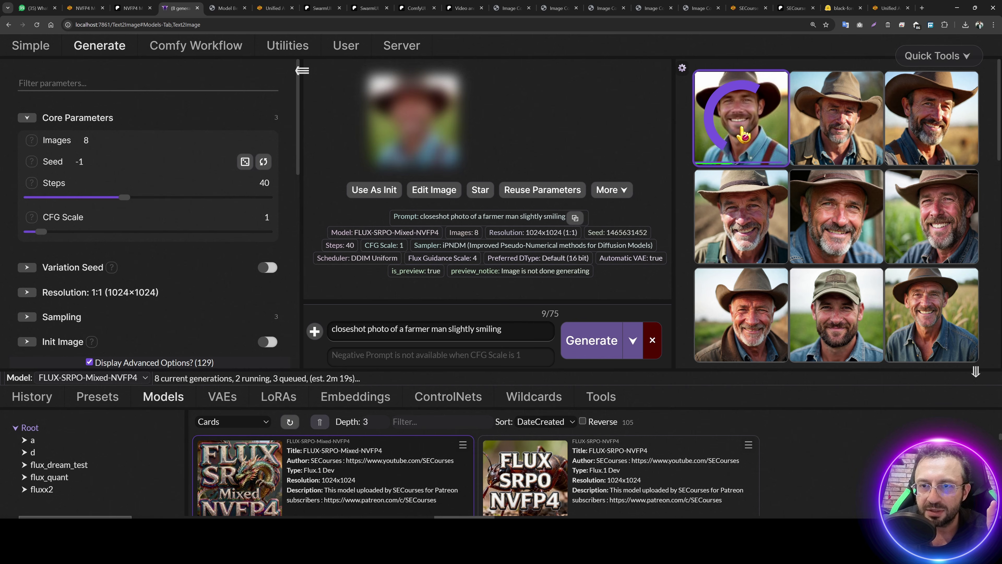
# - View the first and second finished farmer images at full size
pyautogui.click(743, 134)
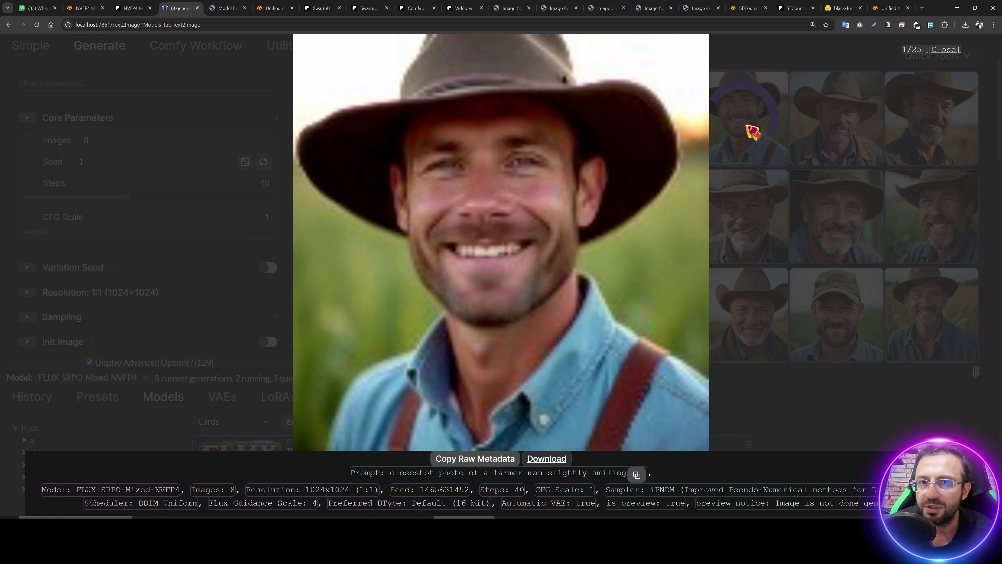
pyautogui.click(752, 132)
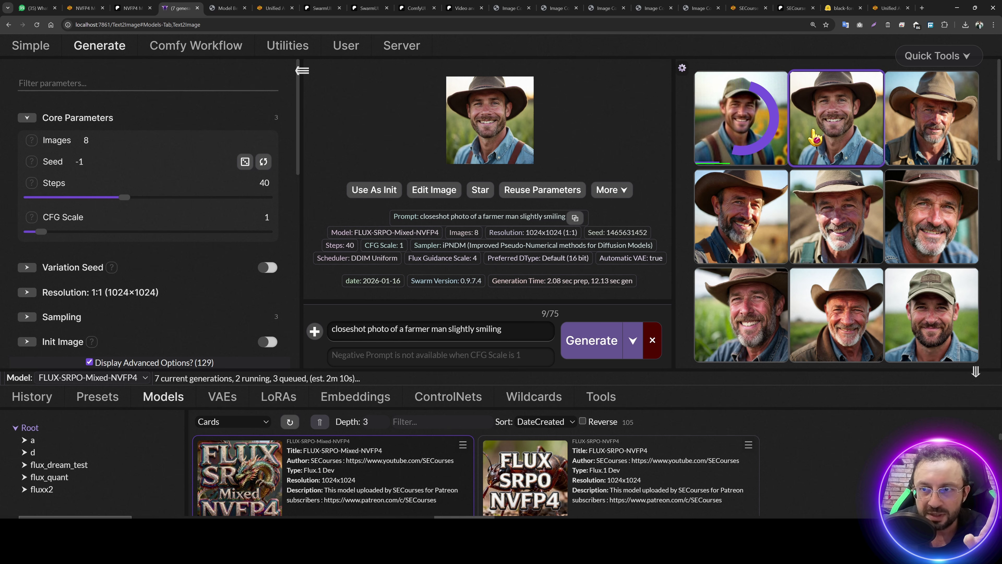
pyautogui.click(814, 131)
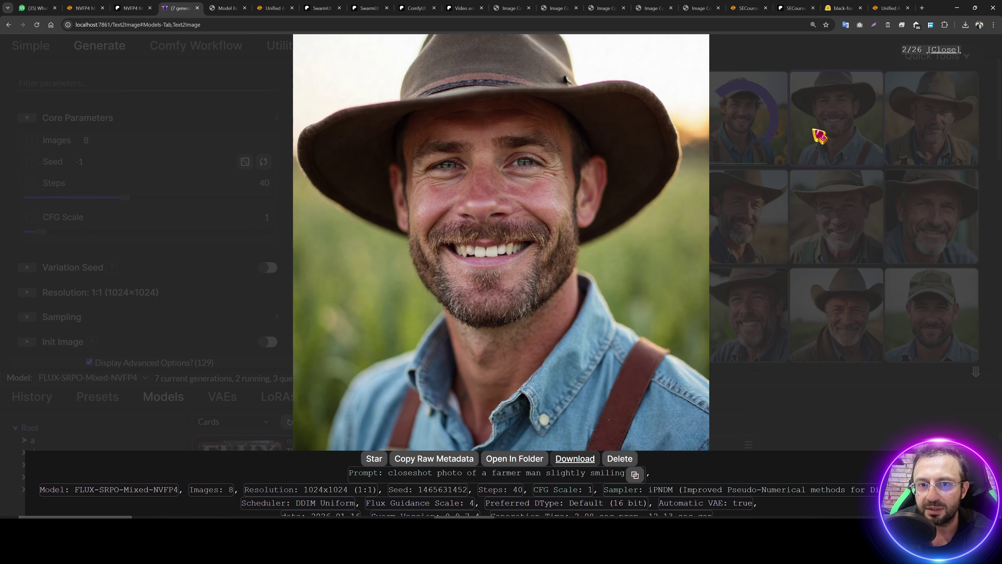
pyautogui.click(818, 136)
pyautogui.click(816, 136)
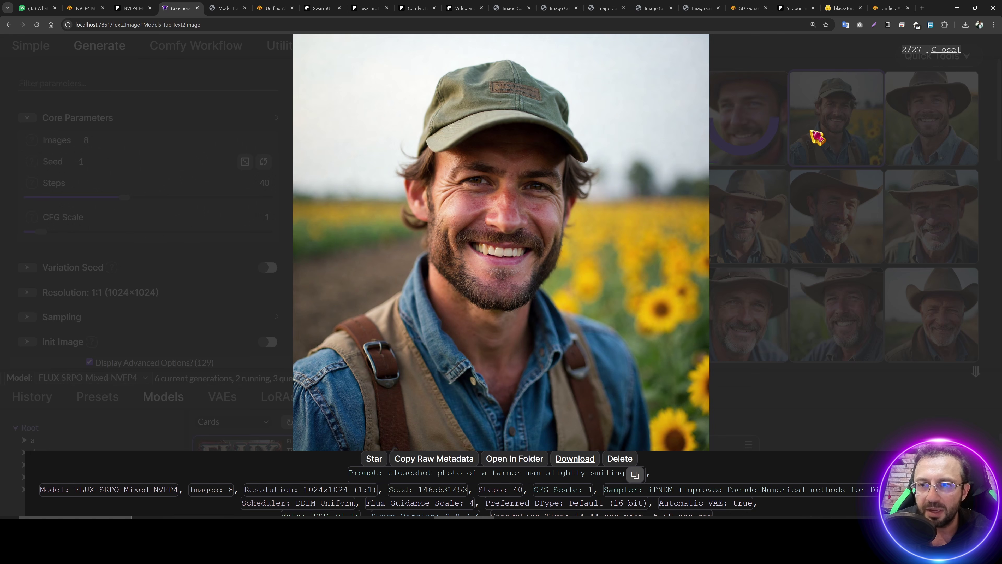
pyautogui.click(816, 137)
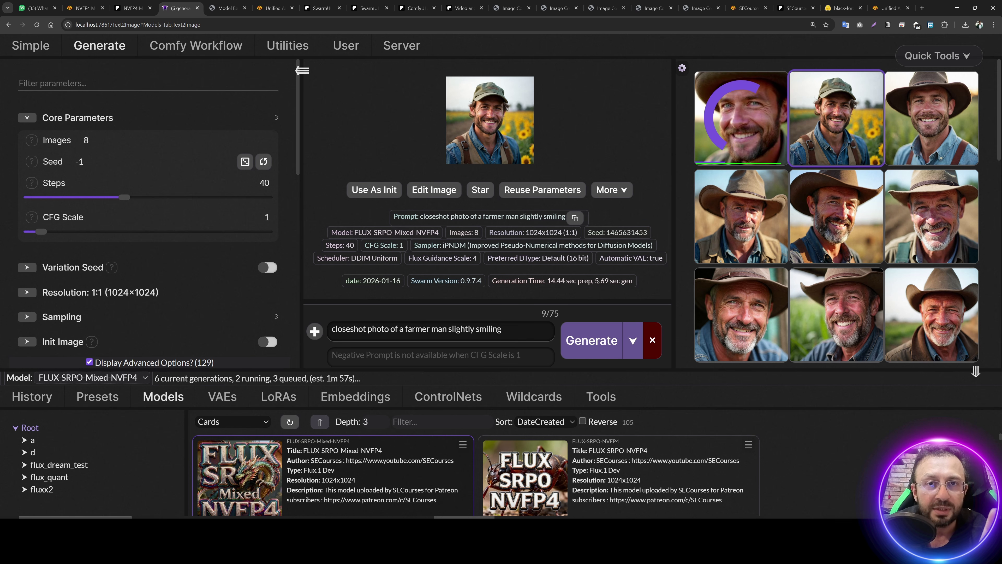
# - Glance at the server backends page, then check GPU usage in nvitop
pyautogui.click(401, 45)
pyautogui.click(100, 46)
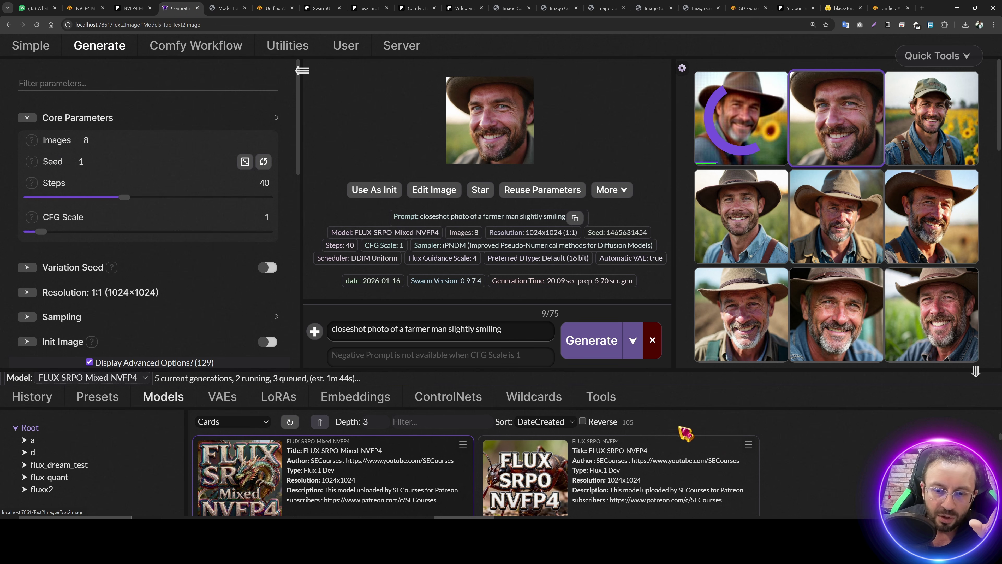
pyautogui.hotkey('alt', 'Tab')
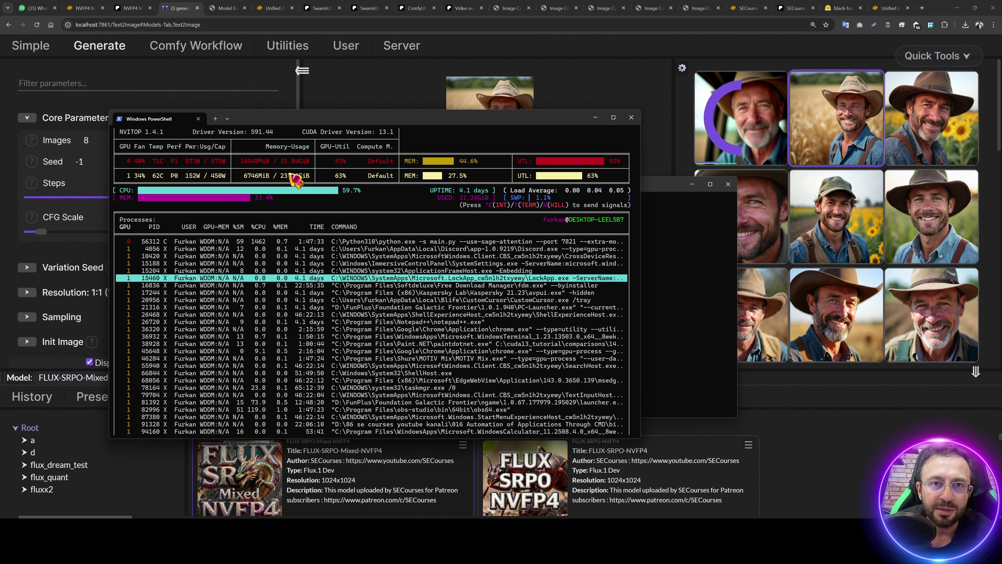
pyautogui.click(848, 138)
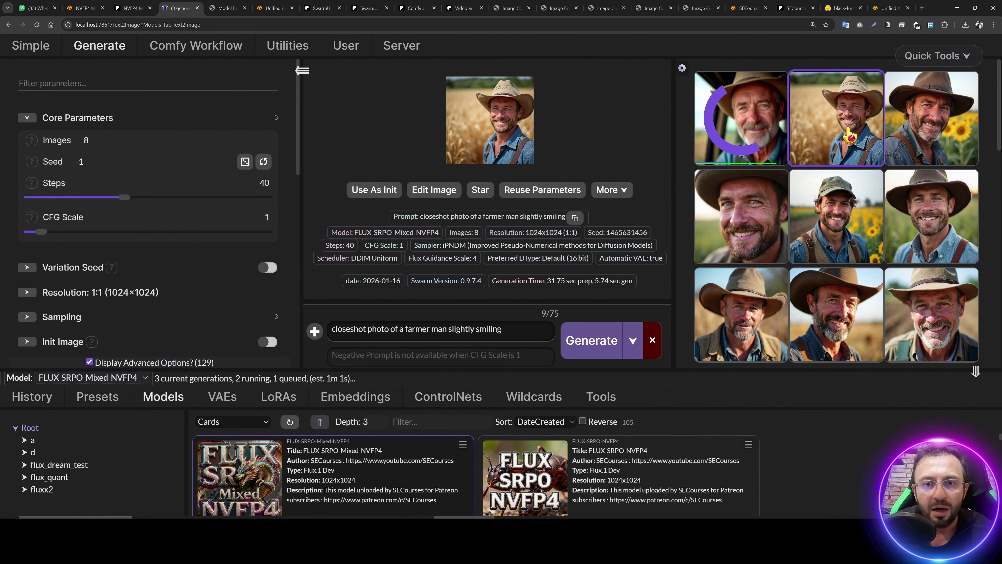
# - Inspect the latest, second and first farmer portraits at full size again
pyautogui.click(849, 136)
pyautogui.click(848, 136)
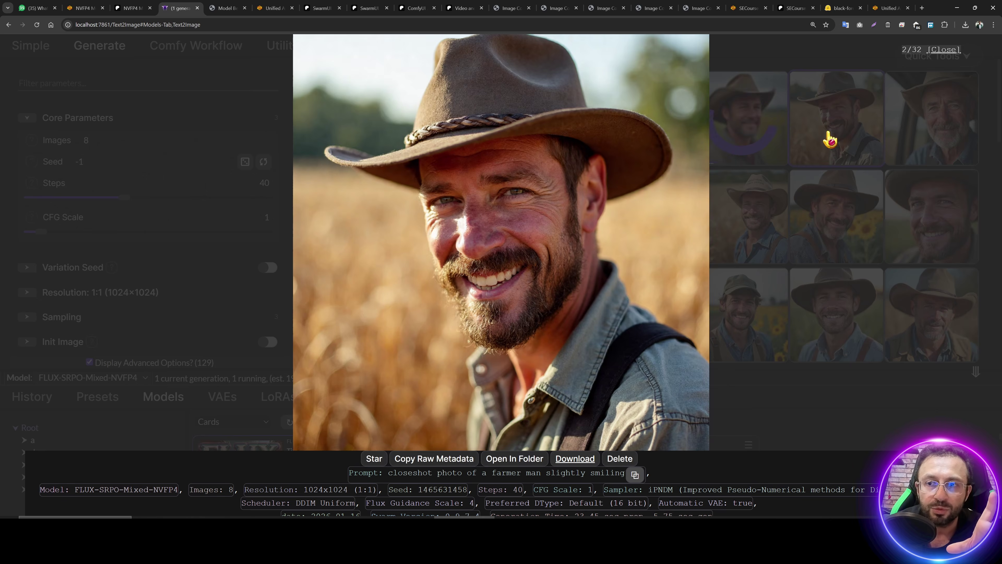
pyautogui.click(831, 135)
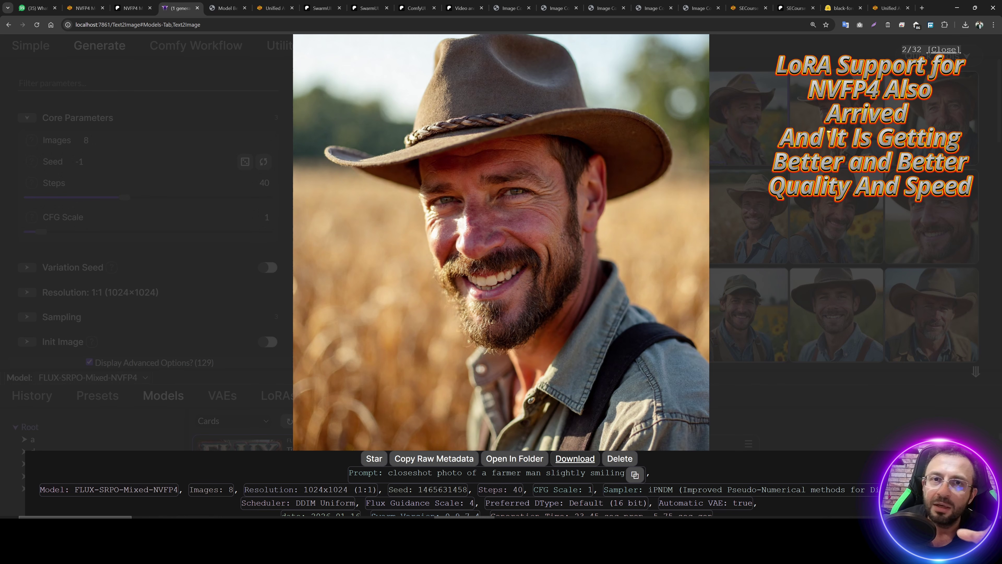
pyautogui.click(830, 134)
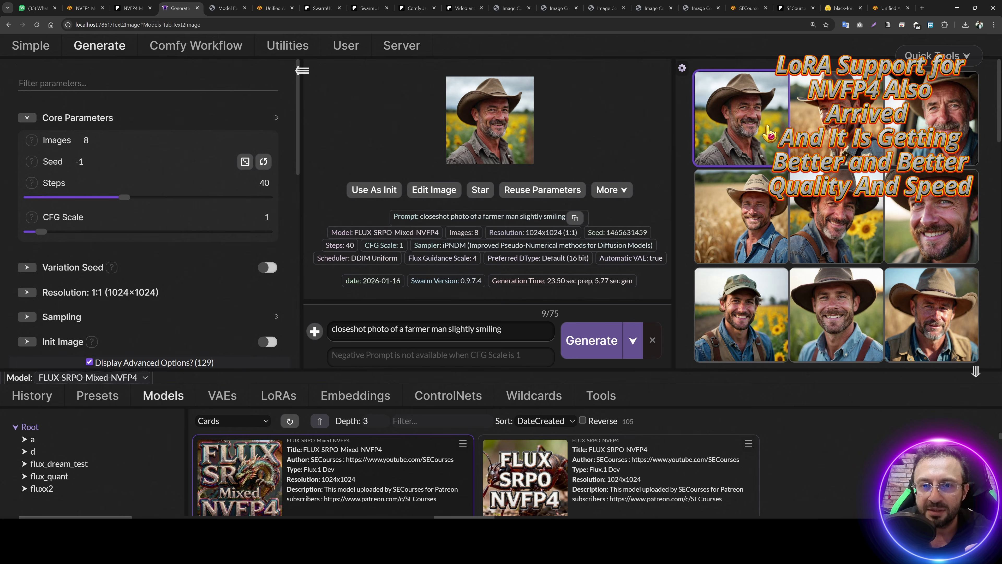
pyautogui.click(773, 132)
pyautogui.click(773, 132)
# - Switch the model to FLUX-SRPO-bf16 via the 'srpo' filter and generate the farmer batch
pyautogui.scroll(-2, 276, 454)
pyautogui.click(434, 419)
pyautogui.scroll(-2, 335, 473)
pyautogui.click(239, 473)
pyautogui.click(592, 340)
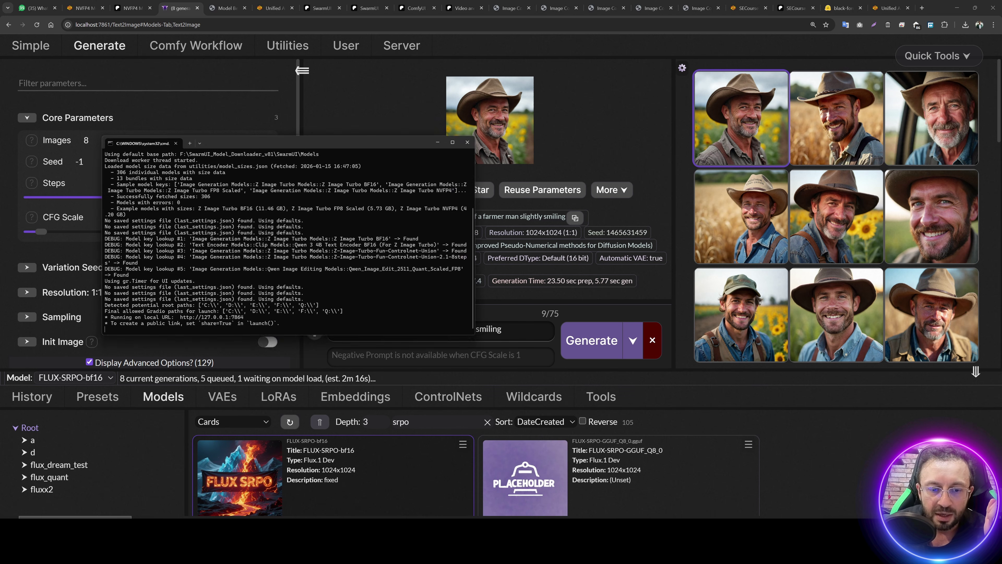
# - Watch GPU usage in nvitop during the bf16 run, then close the full-size image
pyautogui.hotkey('alt', 'Tab')
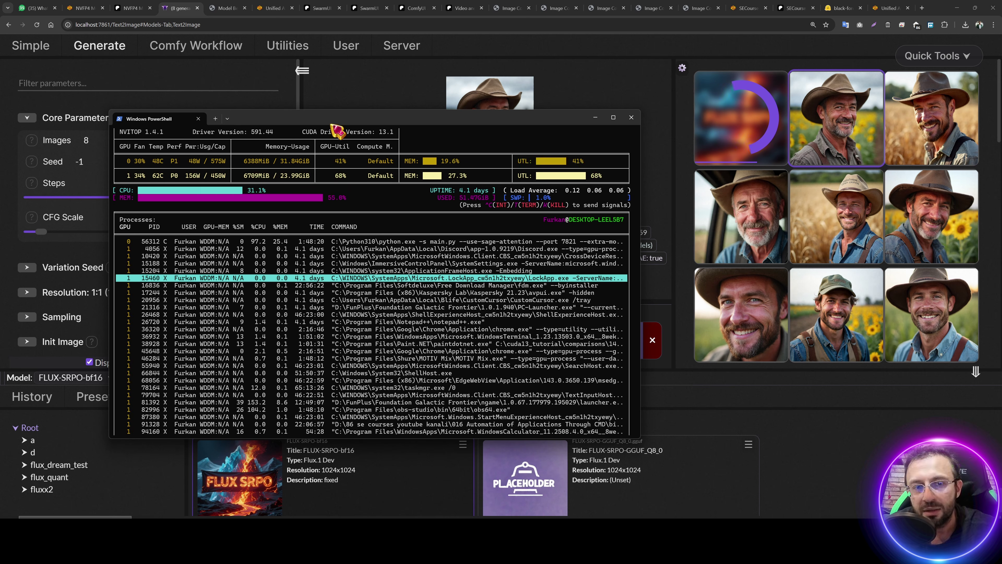
pyautogui.moveTo(335, 120); pyautogui.dragTo(400, 141)
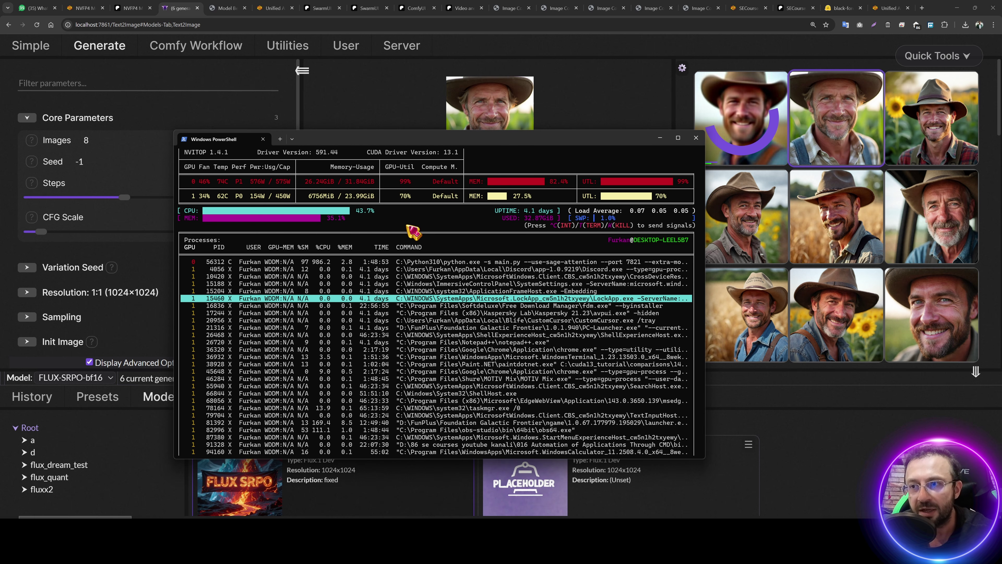
pyautogui.click(828, 109)
pyautogui.click(828, 108)
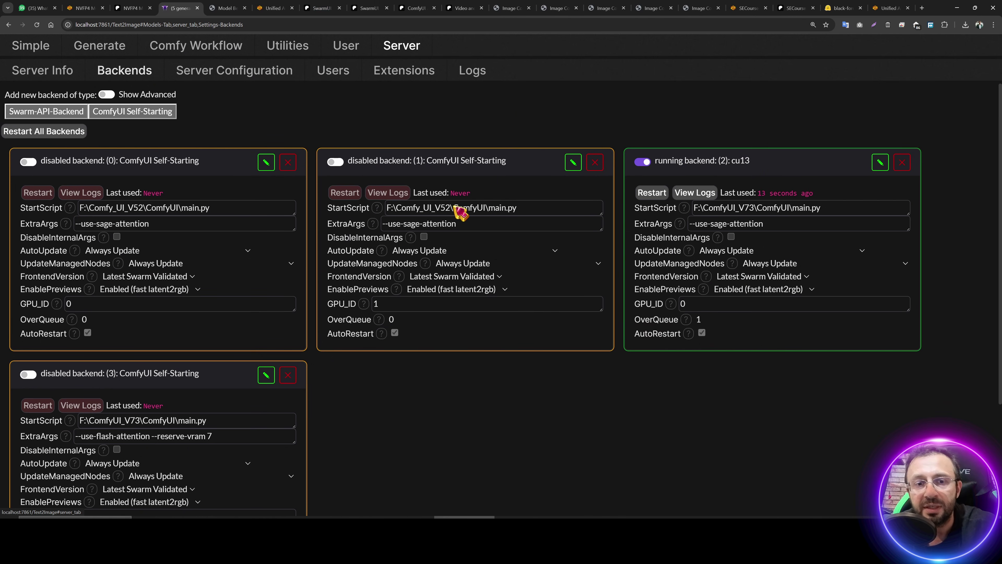
# - Switch to the SECourses Patreon post and scroll to its VRAM tips
pyautogui.click(382, 3)
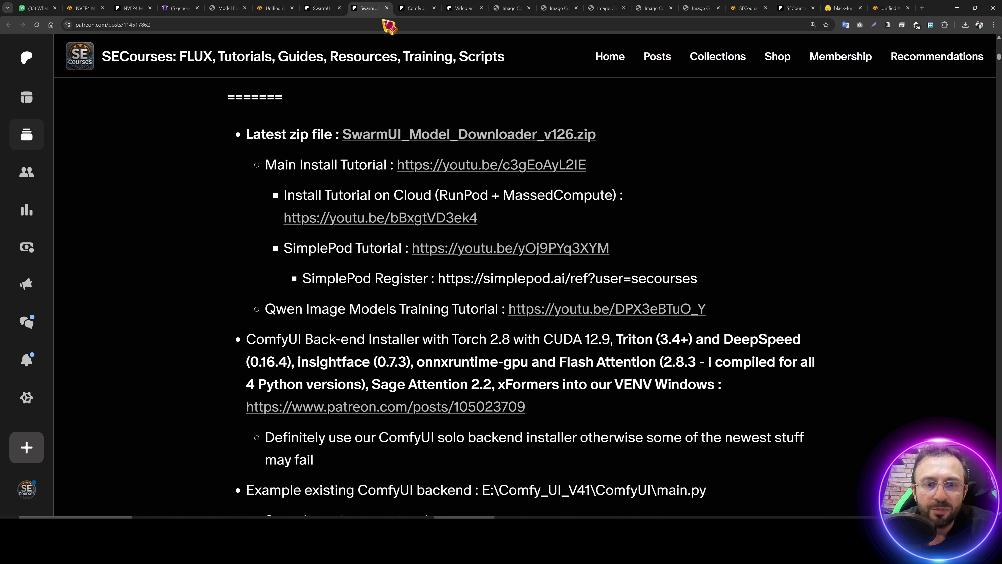
pyautogui.scroll(10, 466, 252)
pyautogui.scroll(-3, 467, 252)
pyautogui.scroll(-15, 472, 259)
pyautogui.scroll(-4, 472, 255)
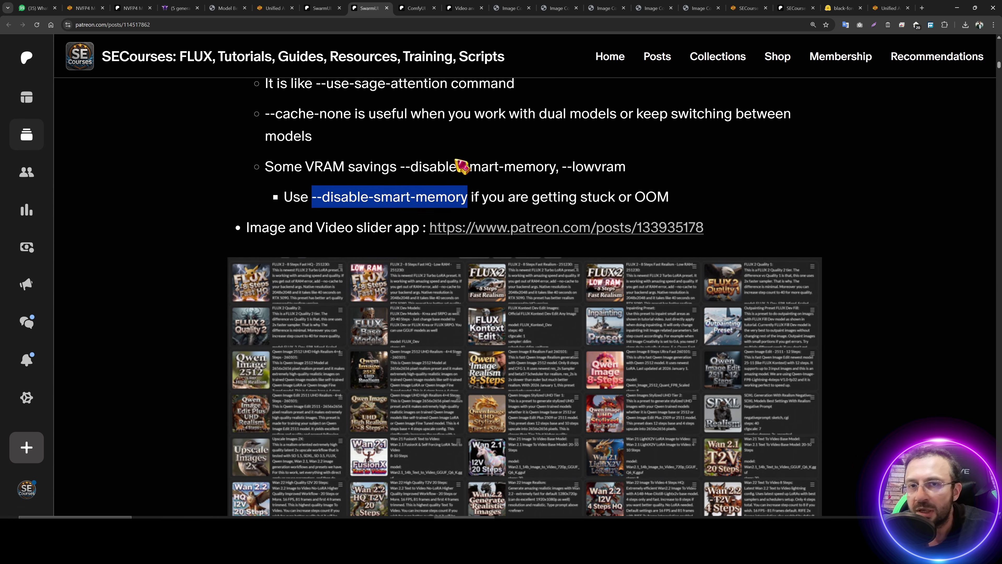
pyautogui.scroll(5, 449, 233)
pyautogui.scroll(1, 360, 255)
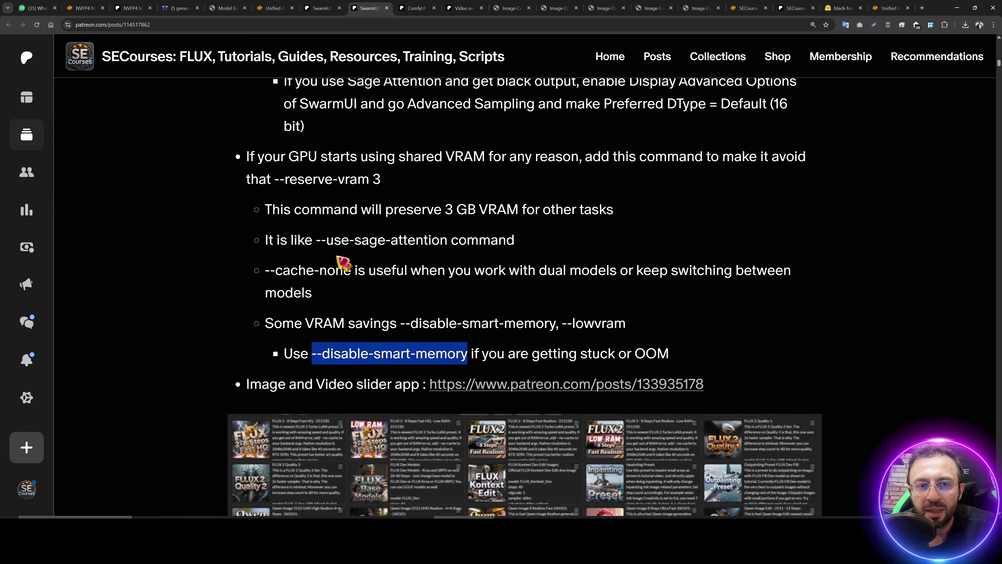
# - Highlight the --cache-none and --disable-smart-memory options, then return to SwarmUI's backends
pyautogui.click(363, 287)
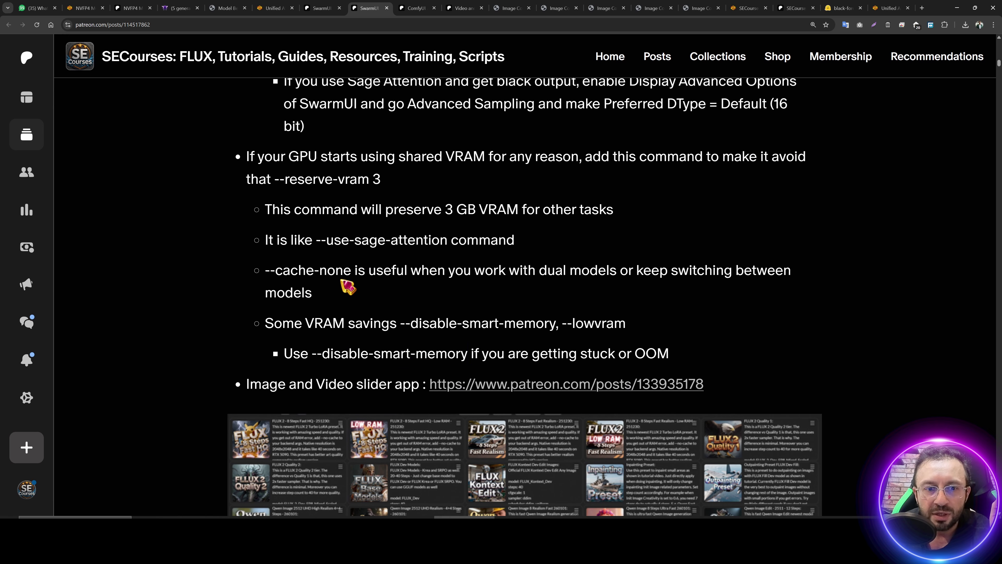
pyautogui.moveTo(351, 274); pyautogui.dragTo(267, 270)
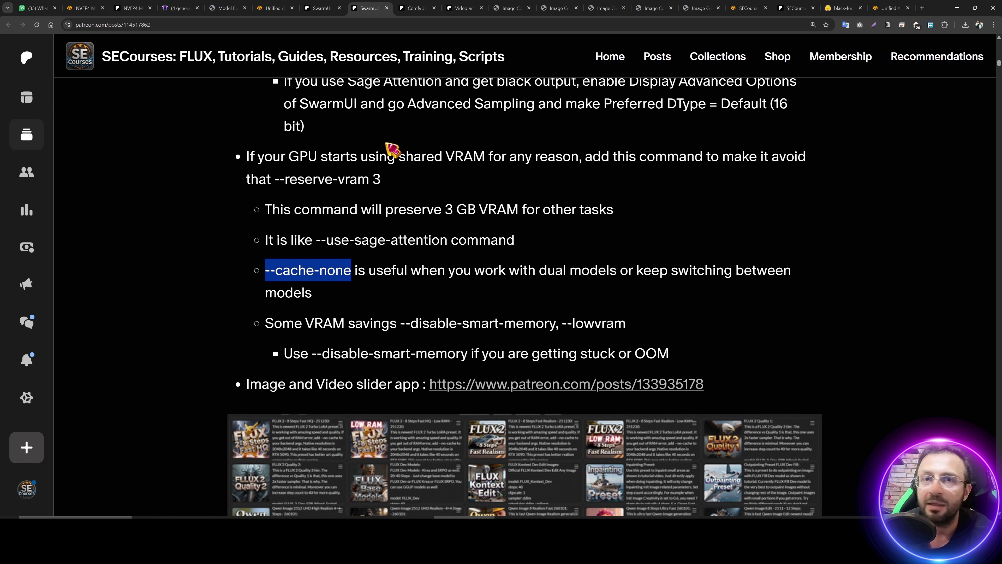
pyautogui.click(347, 278)
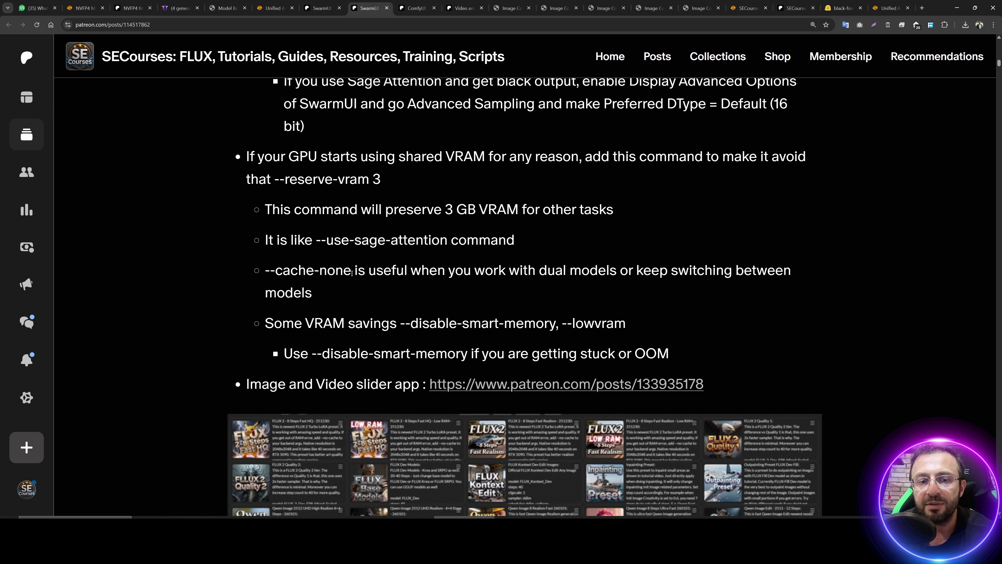
pyautogui.moveTo(352, 273); pyautogui.dragTo(261, 271)
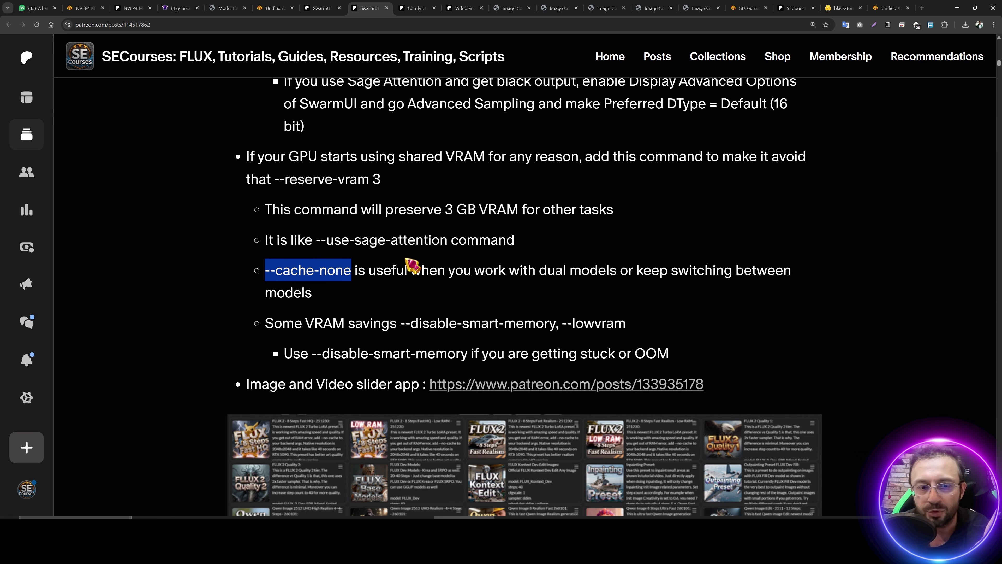
pyautogui.click(515, 325)
pyautogui.moveTo(554, 324); pyautogui.dragTo(398, 326)
pyautogui.hotkey('ctrl', 'c')
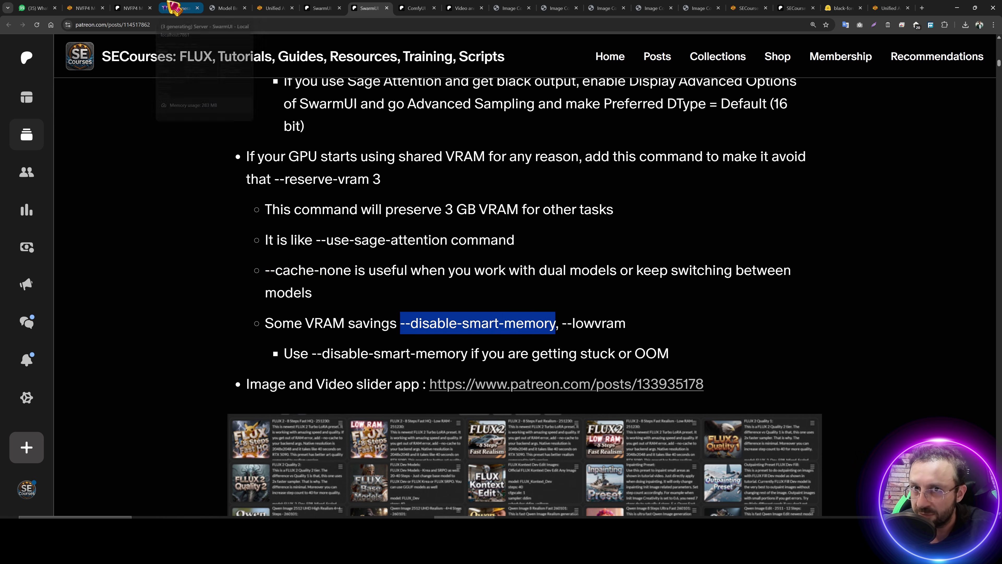
pyautogui.click(178, 8)
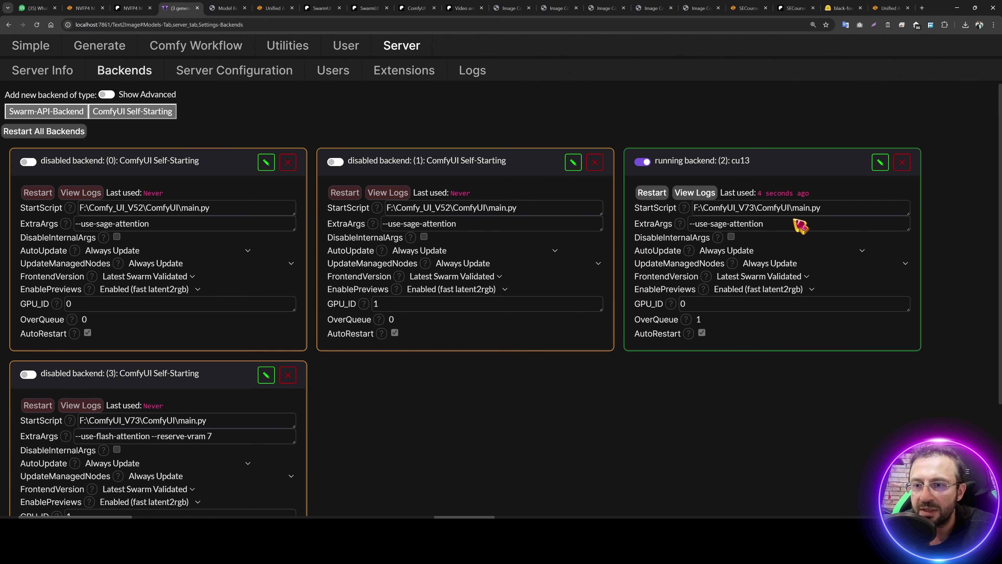
# - Append --disable-smart-memory to the cu13 backend's extra arguments and switch to the ComfyUI_V73 folder
pyautogui.click(880, 163)
pyautogui.click(795, 223)
pyautogui.hotkey('ctrl', 'v')
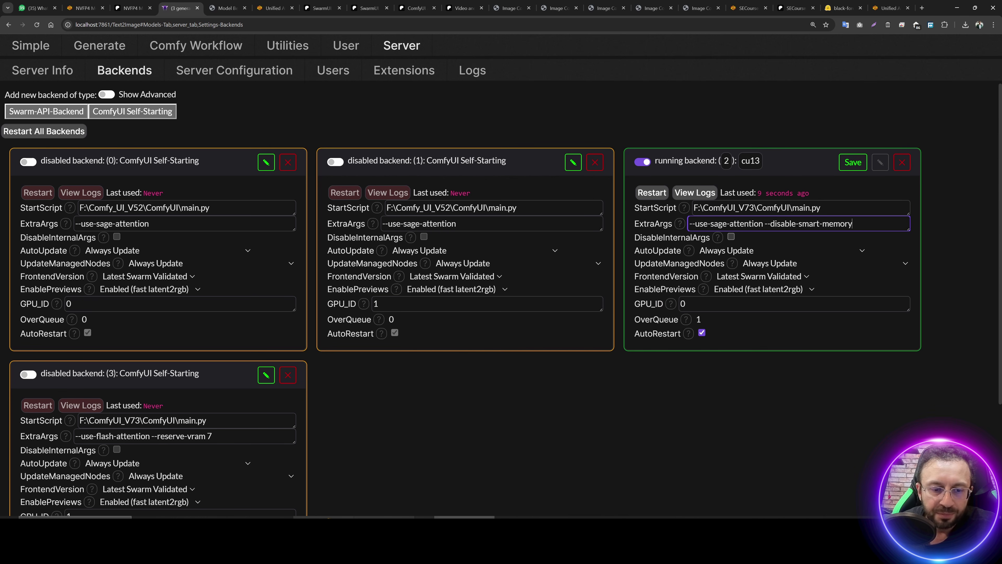
pyautogui.hotkey('alt', 'Tab')
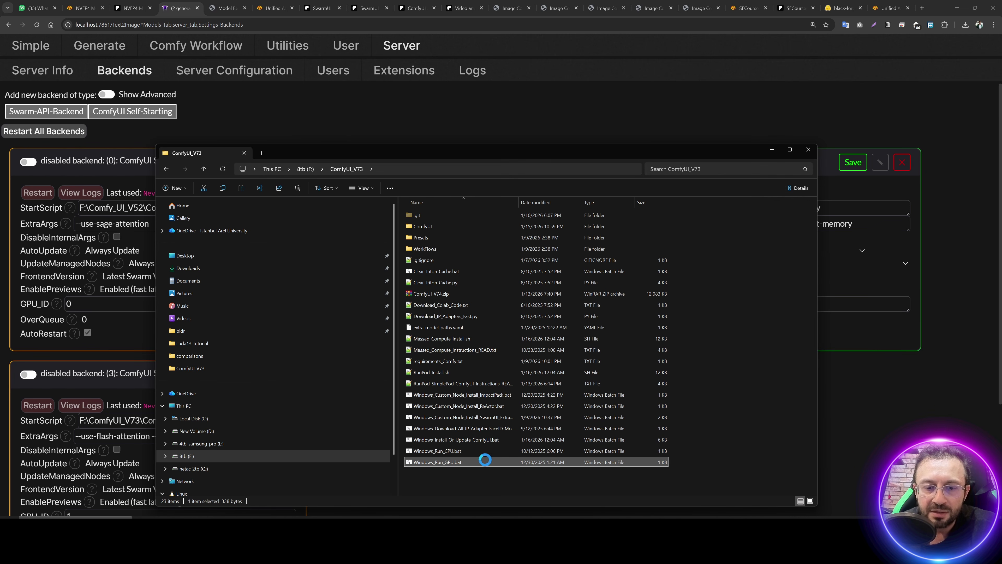
# - Open Windows_Run_GPU.bat in Notepad++, confirm --disable-smart-memory on line 13, then return to SwarmUI
pyautogui.rightClick(454, 462)
pyautogui.click(484, 276)
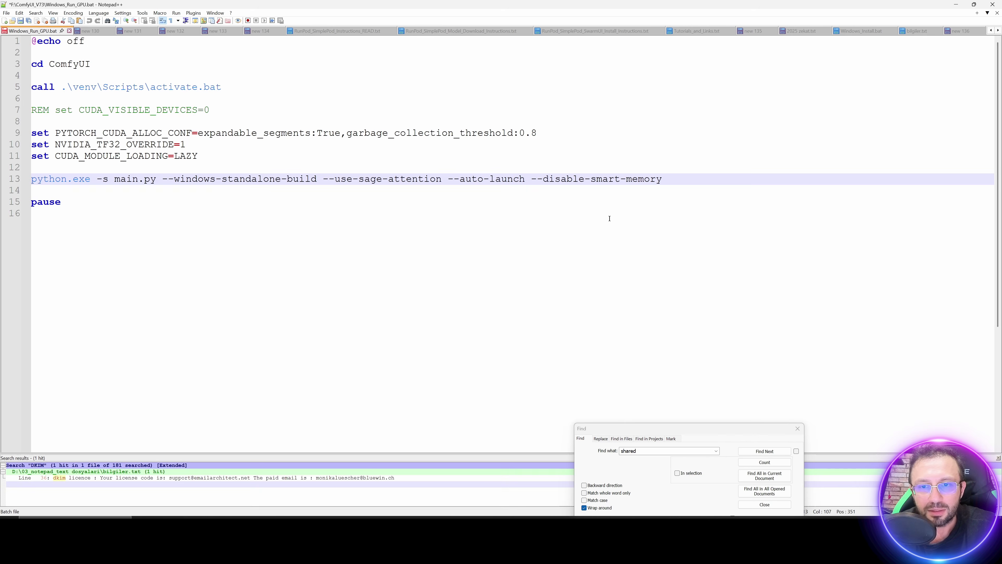
pyautogui.moveTo(678, 181); pyautogui.dragTo(533, 179)
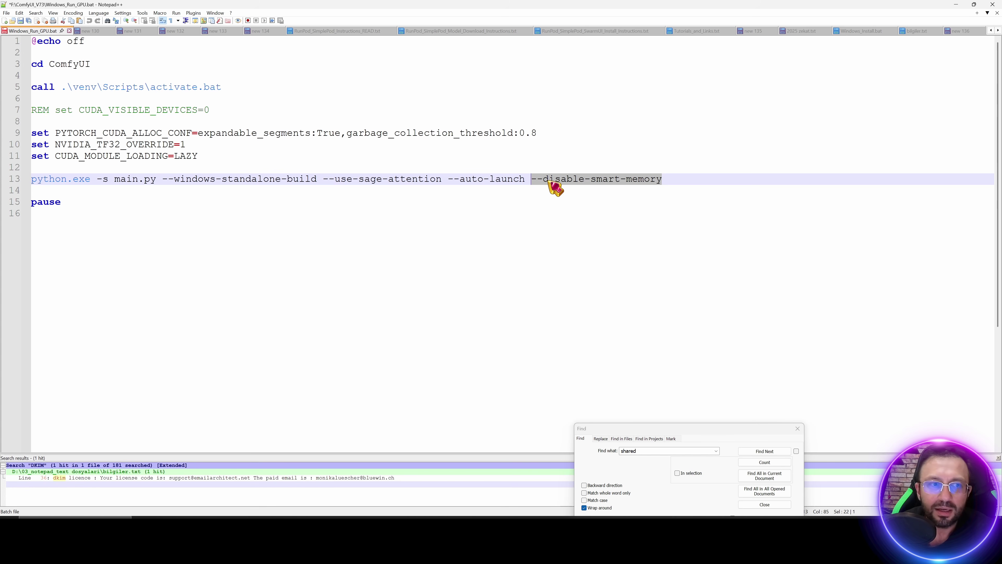
pyautogui.click(956, 4)
pyautogui.click(568, 113)
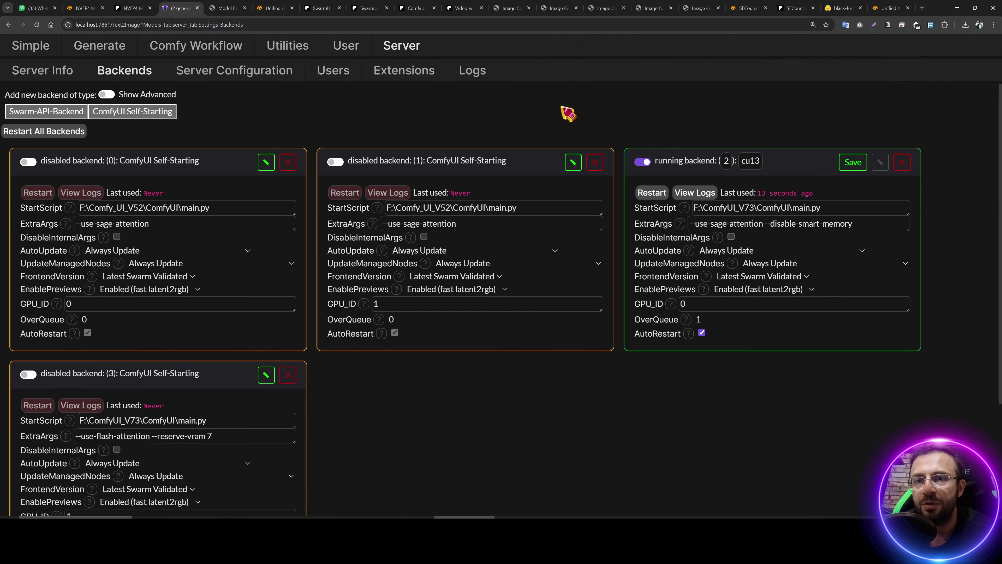
# - Finish with the backend's extra arguments and move back to the image generation view
pyautogui.tripleClick(869, 222)
pyautogui.hotkey('shift', 'Tab')
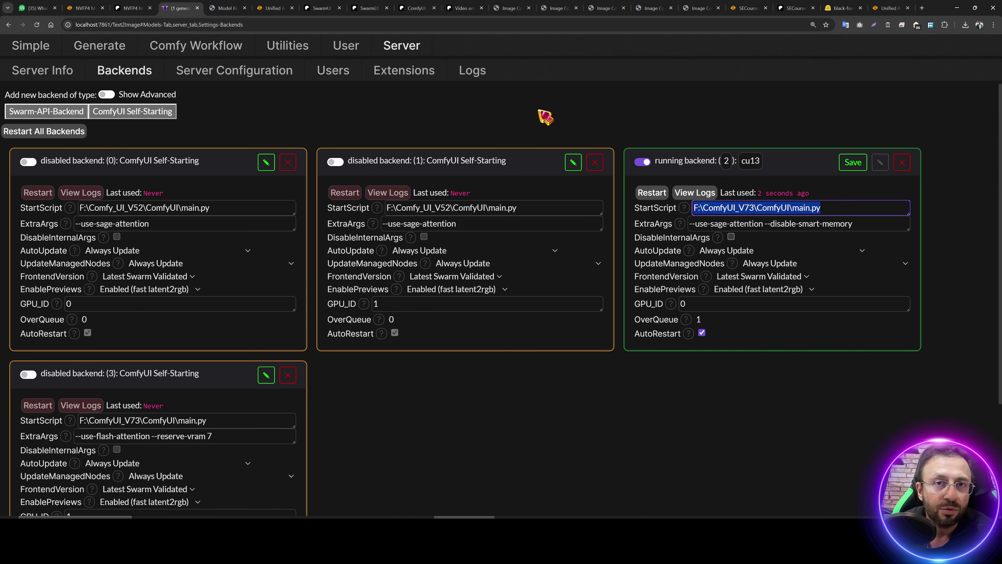
pyautogui.click(119, 51)
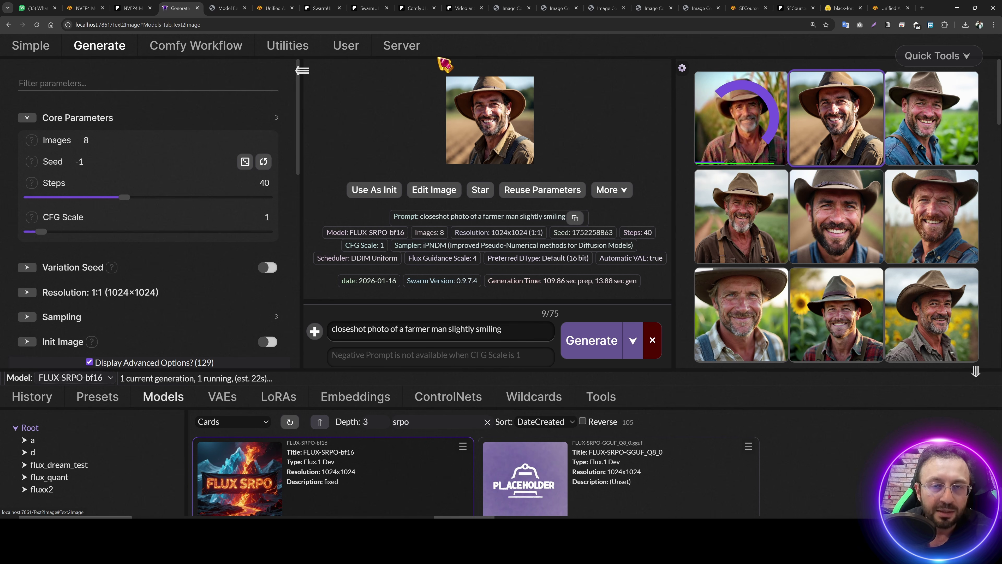
pyautogui.click(413, 55)
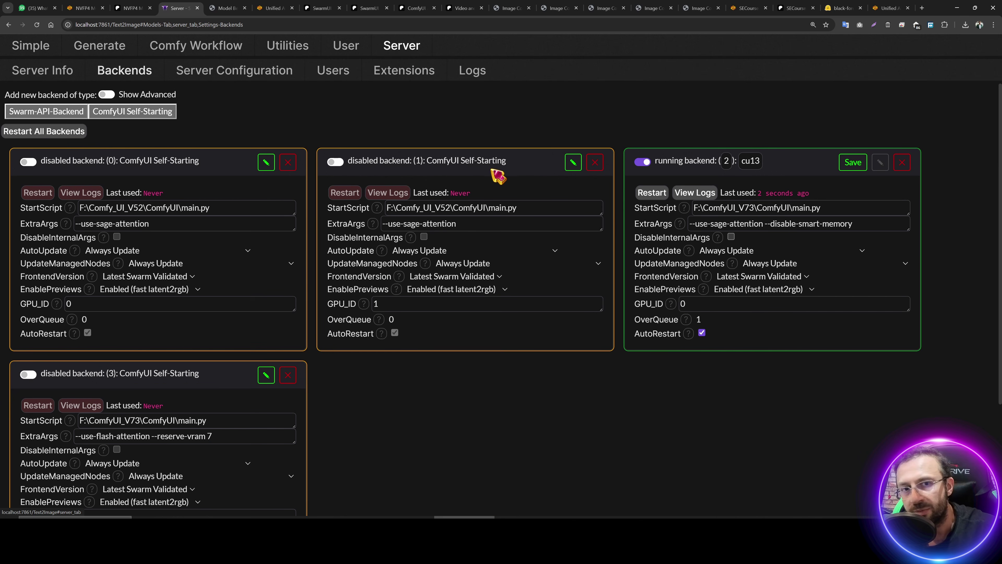
pyautogui.click(99, 45)
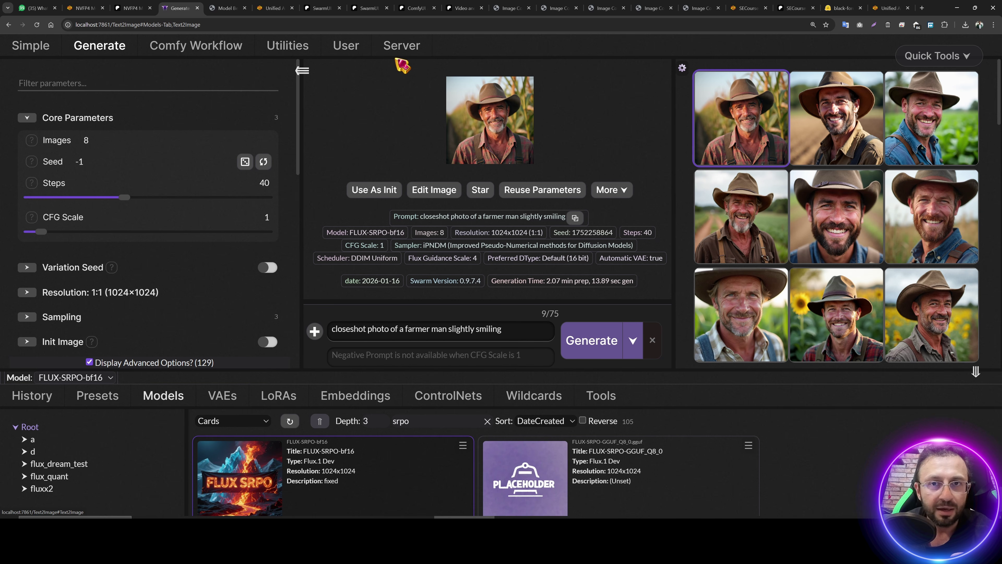
# - Enlarge the Models panel to review the FLUX SRPO NVFP4 cards and glance at the Patreon post
pyautogui.moveTo(479, 369); pyautogui.dragTo(479, 298)
pyautogui.scroll(3, 554, 408)
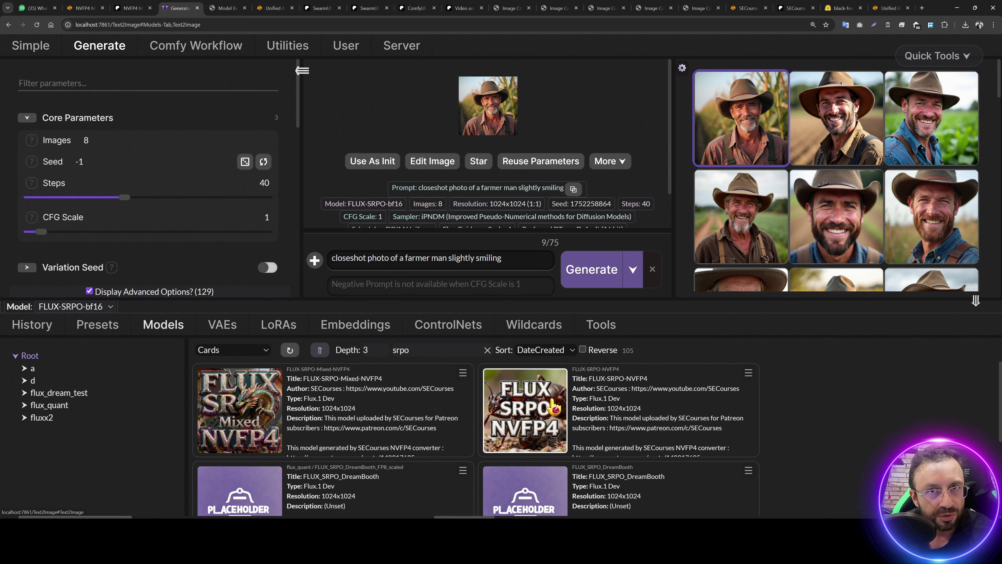
pyautogui.moveTo(438, 298); pyautogui.dragTo(428, 357)
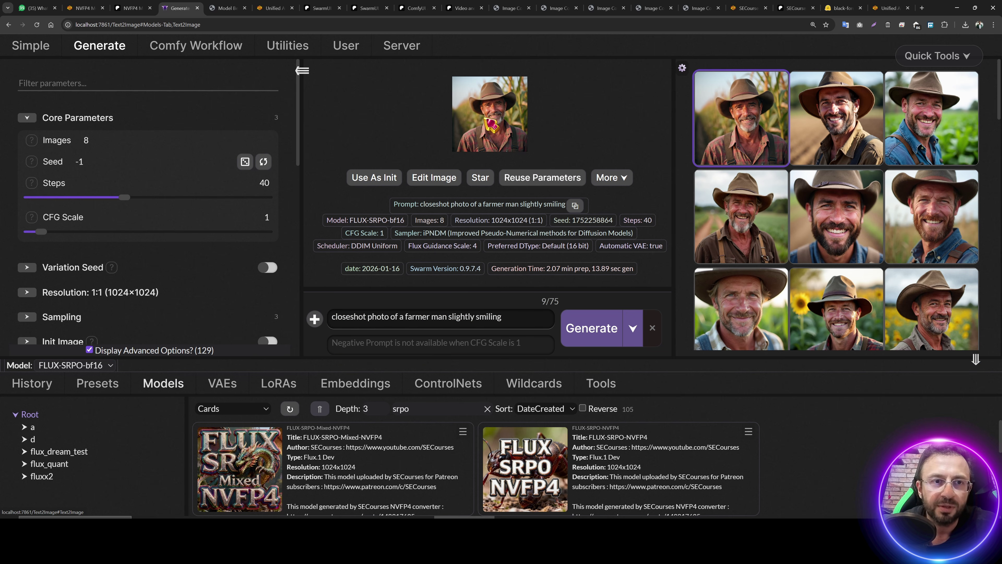
pyautogui.click(322, 8)
pyautogui.scroll(5, 497, 197)
pyautogui.click(179, 8)
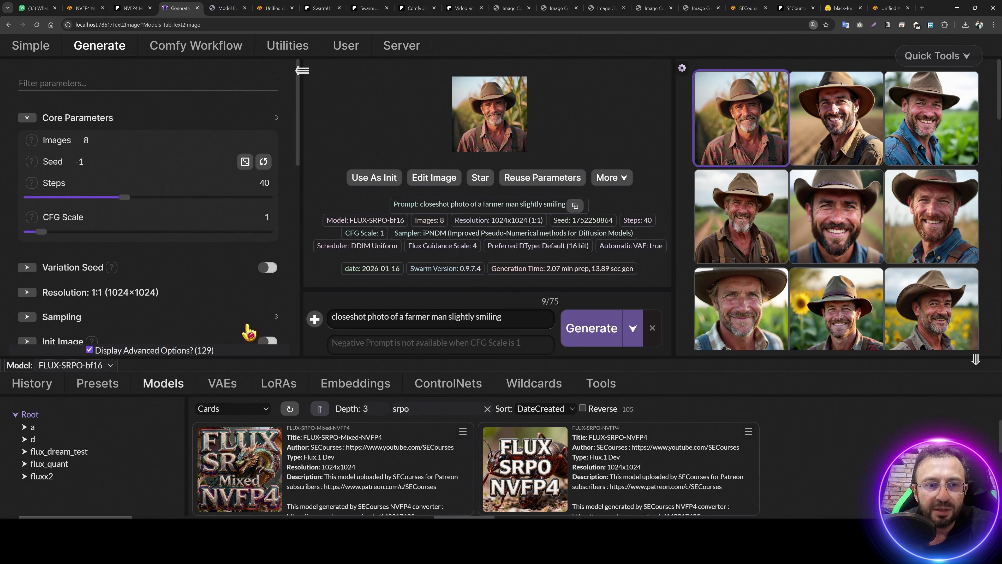
# - Browse the enlarged Presets collection, then bring up the SECourses YouTube Videos page
pyautogui.click(114, 391)
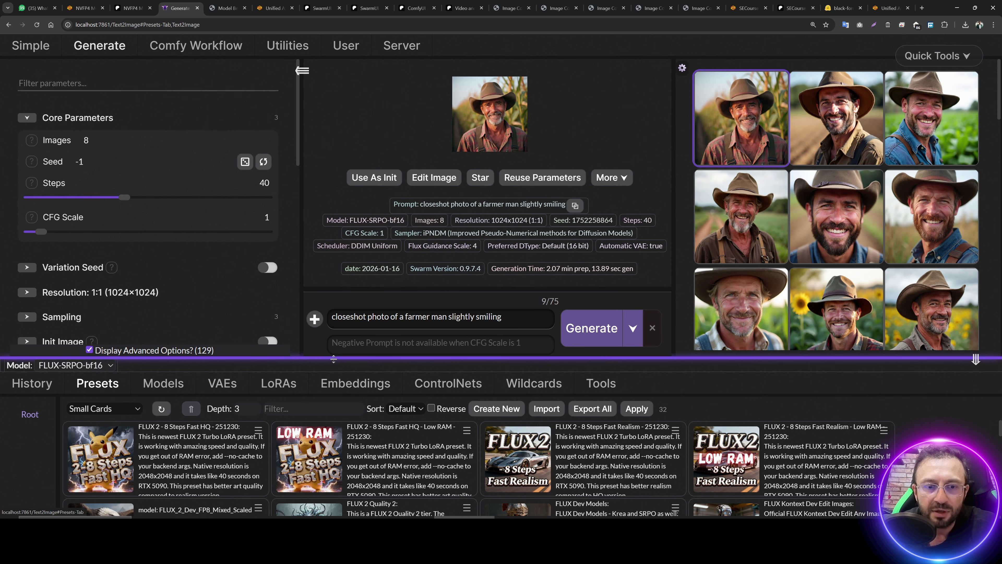
pyautogui.moveTo(339, 360); pyautogui.dragTo(318, 126)
pyautogui.scroll(-10, 474, 355)
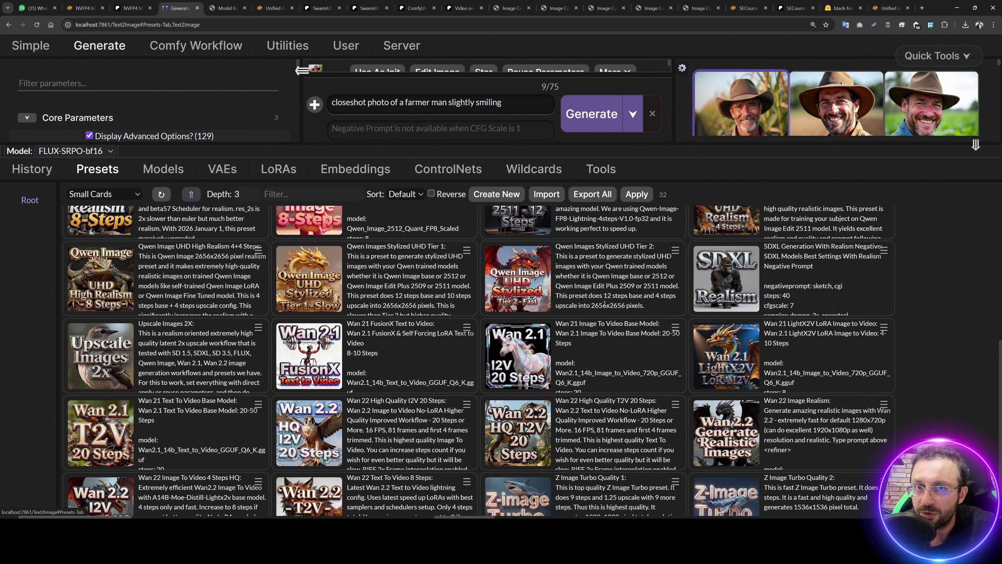
pyautogui.hotkey('alt', 'Tab')
pyautogui.scroll(5, 229, 269)
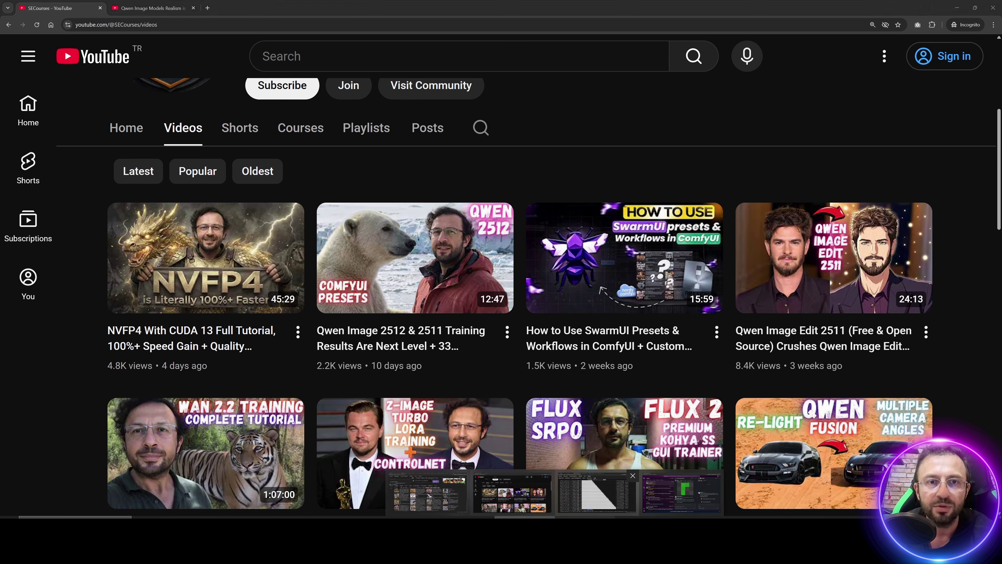
# - Open RunPod_SimplePod_ComfyUI_Instructions_READ.txt in Notepad++ and follow its SimplePod template link
pyautogui.click(434, 493)
pyautogui.hotkey('ctrl', '1')
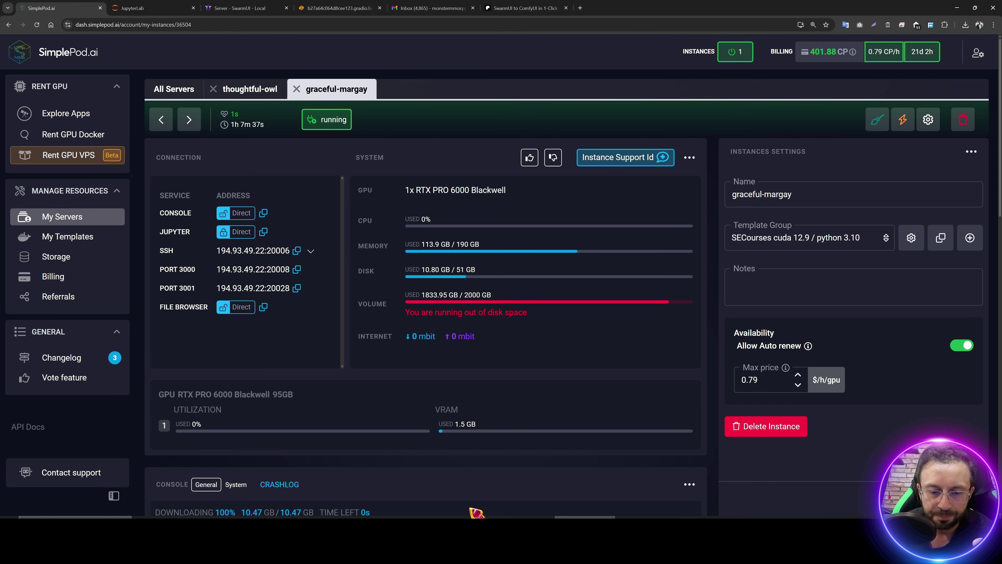
pyautogui.hotkey('alt', 'Tab')
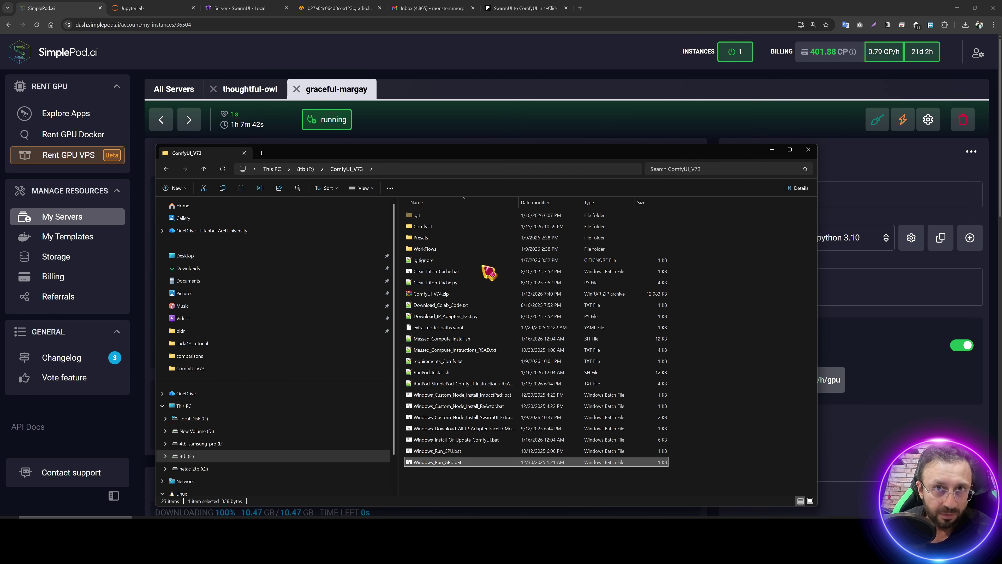
pyautogui.click(458, 384)
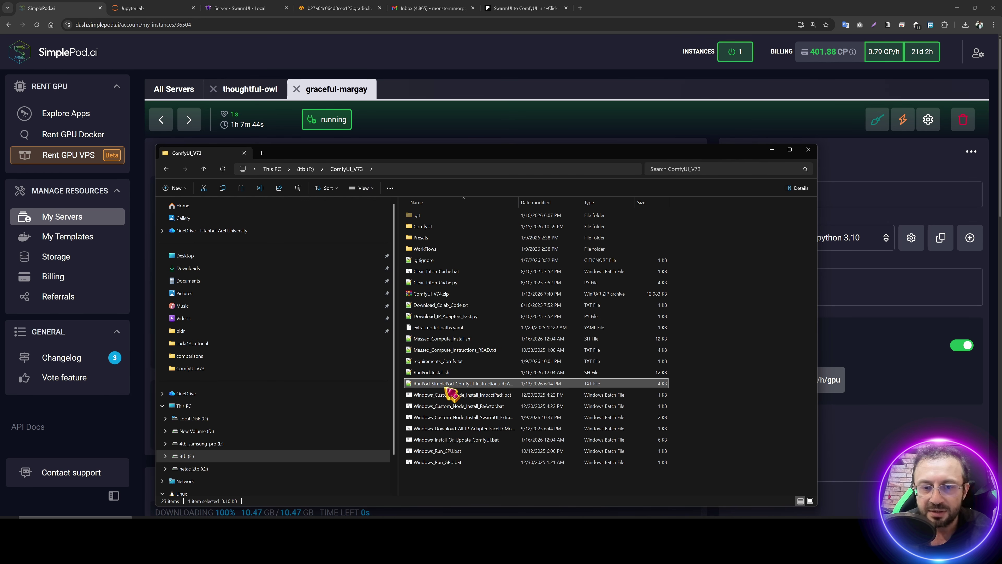
pyautogui.doubleClick(448, 385)
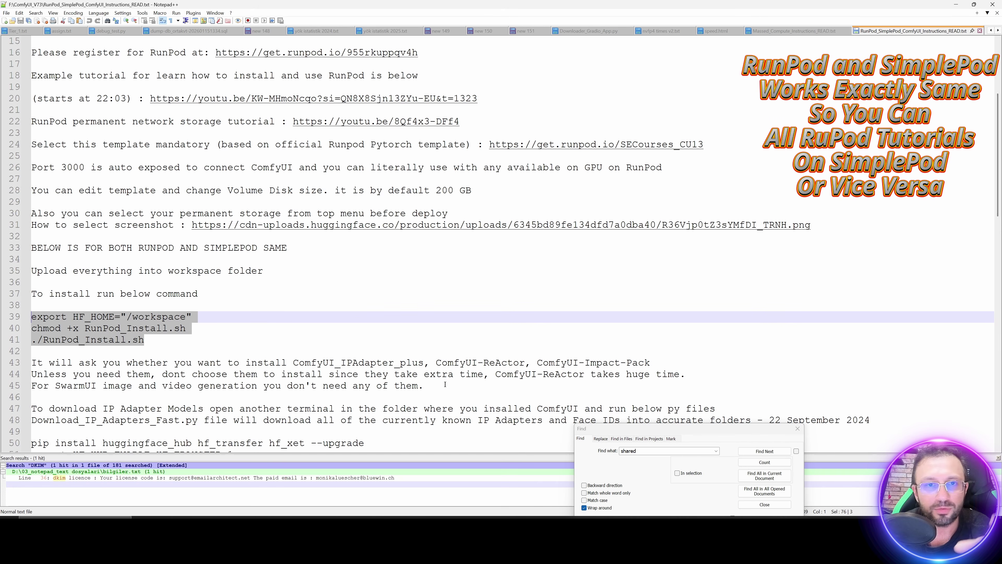
pyautogui.scroll(5, 353, 215)
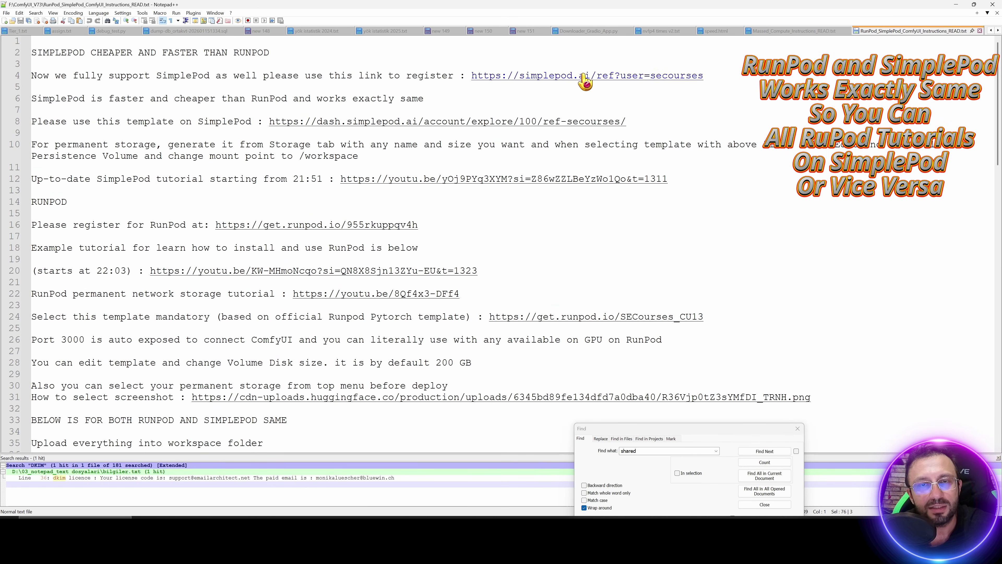
pyautogui.doubleClick(537, 126)
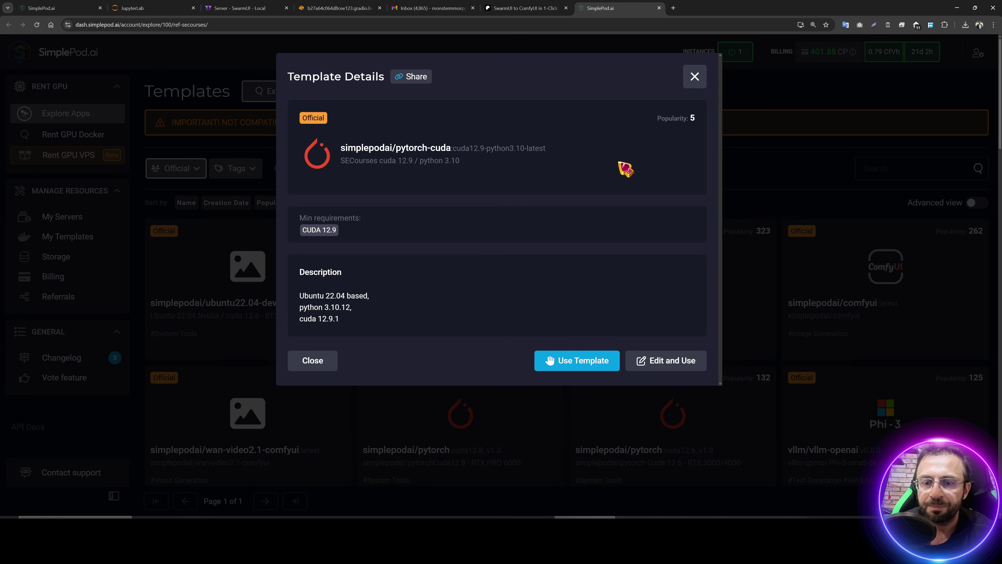
# - Clone the cuda 12.9 template with the 500gb_new volume mounted at /workspace
pyautogui.click(663, 360)
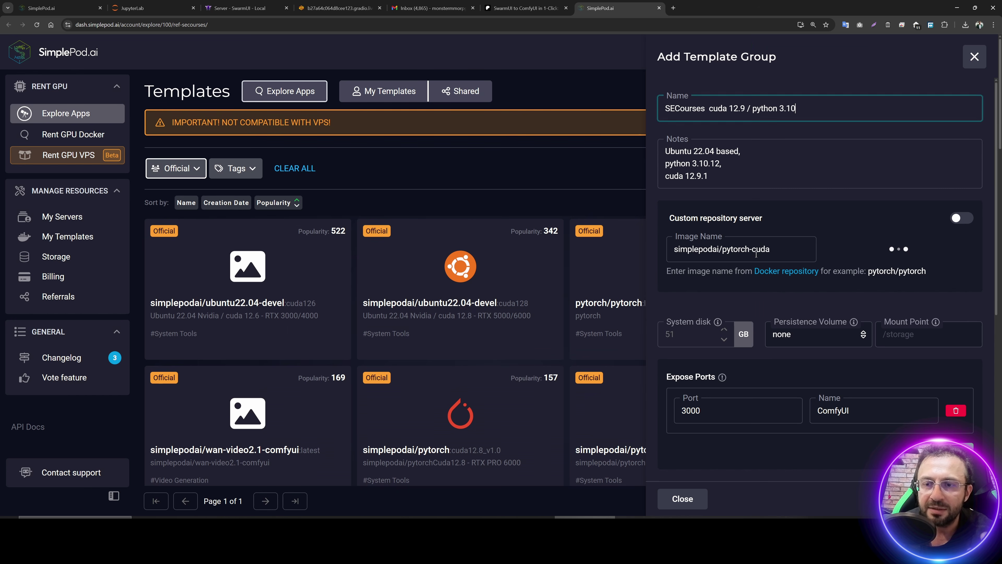
pyautogui.click(800, 331)
pyautogui.click(806, 386)
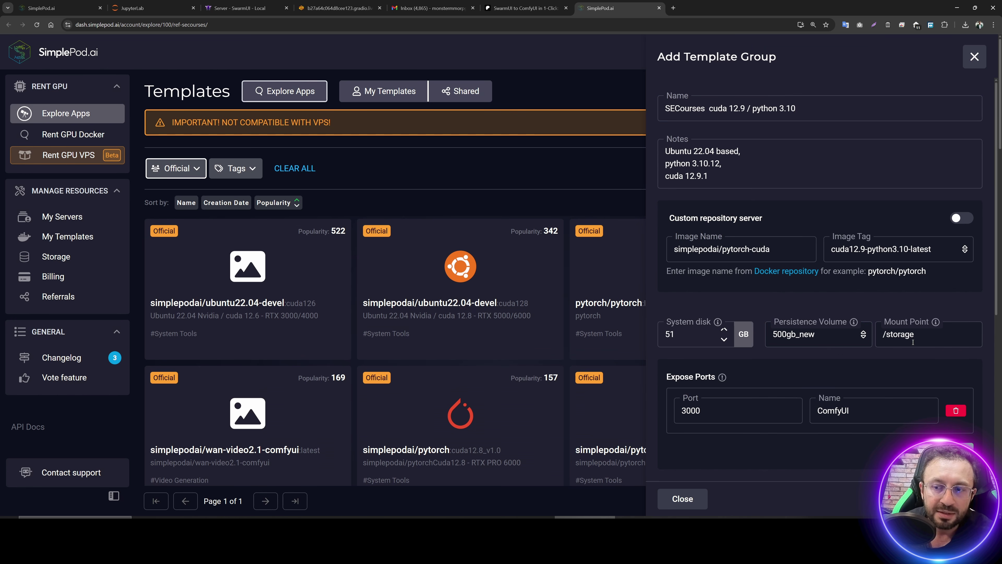
pyautogui.click(901, 334)
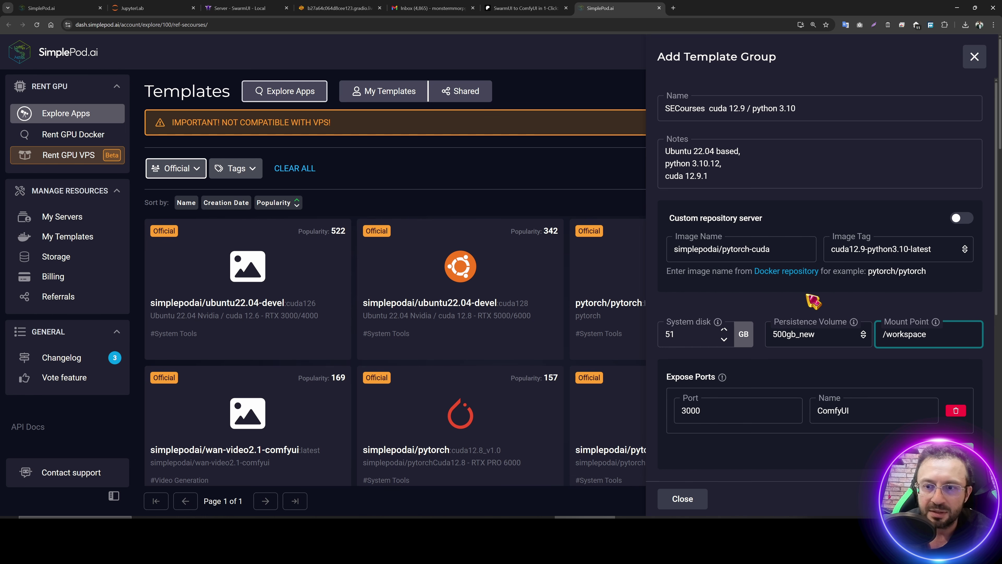
pyautogui.press('Return')
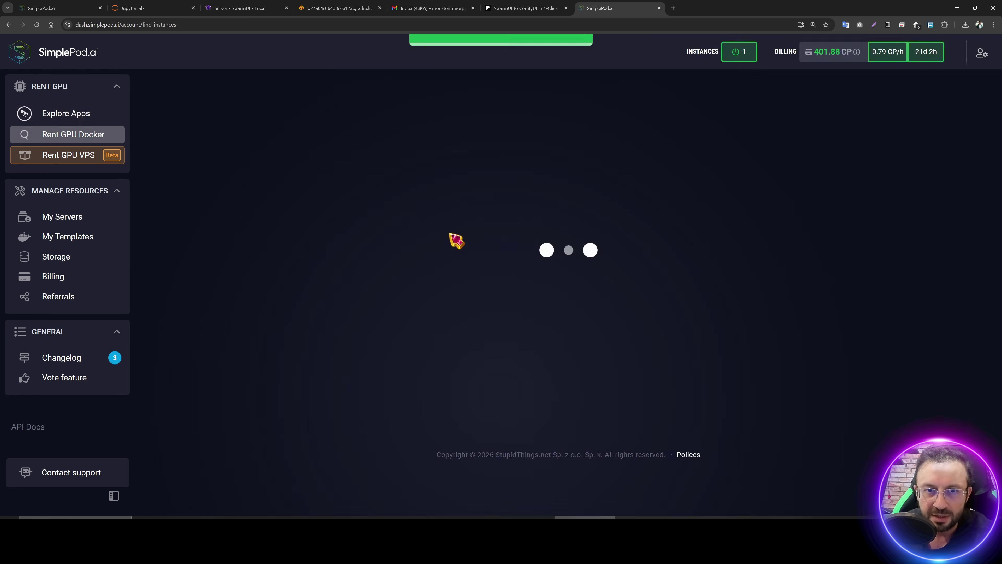
# - Open the rental summary for the 1x RTX PRO 6000 offer, then return to cloud SwarmUI
pyautogui.scroll(-3, 324, 237)
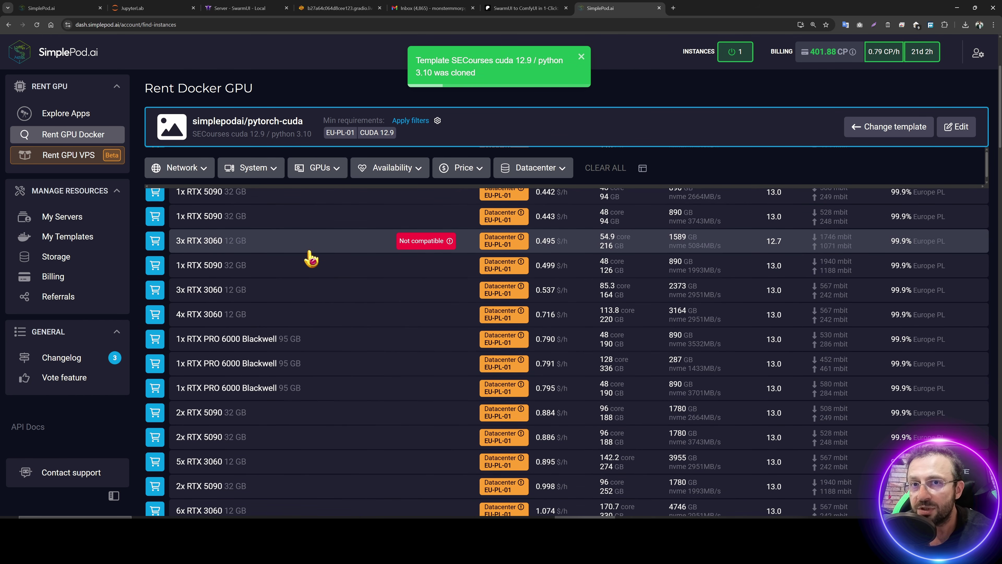
pyautogui.click(333, 341)
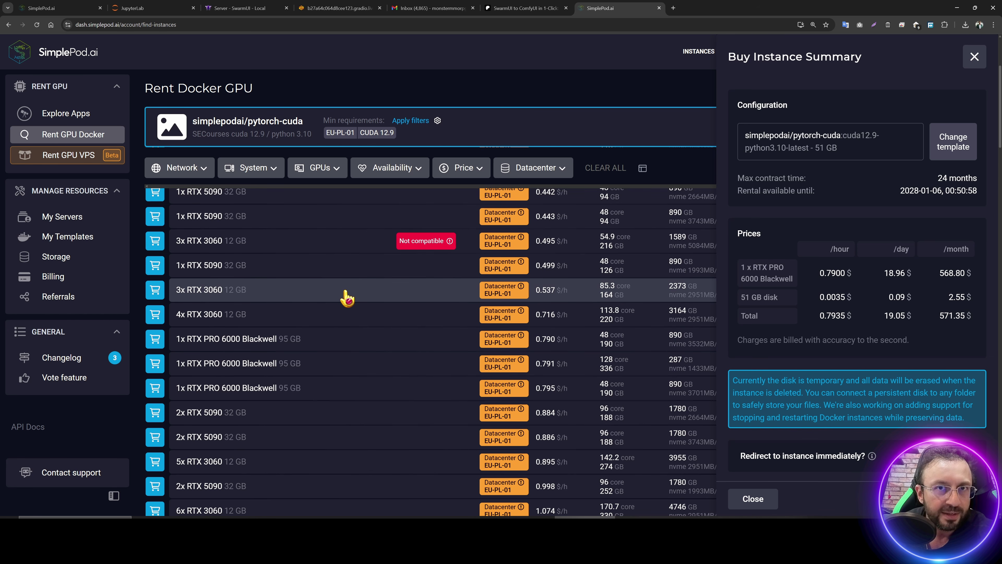
pyautogui.click(253, 7)
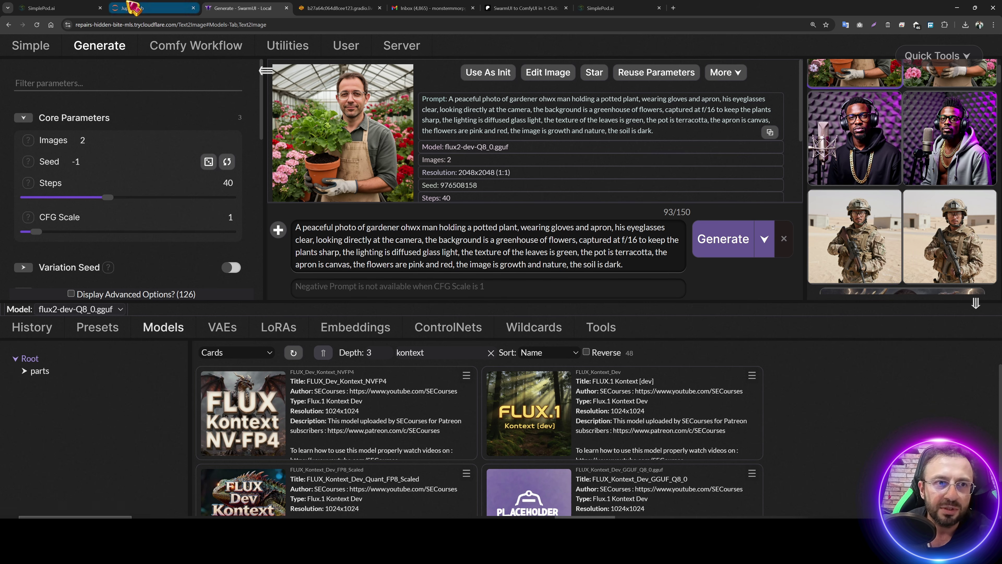
# - Launch nvitop in a new JupyterLab terminal to watch ComfyUI's VRAM and GPU use
pyautogui.click(155, 10)
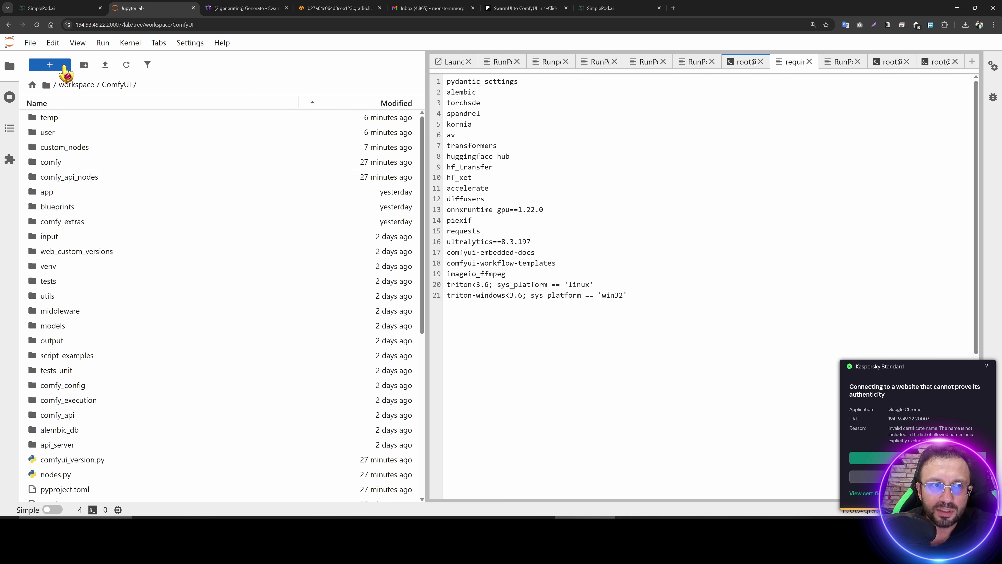
pyautogui.click(50, 64)
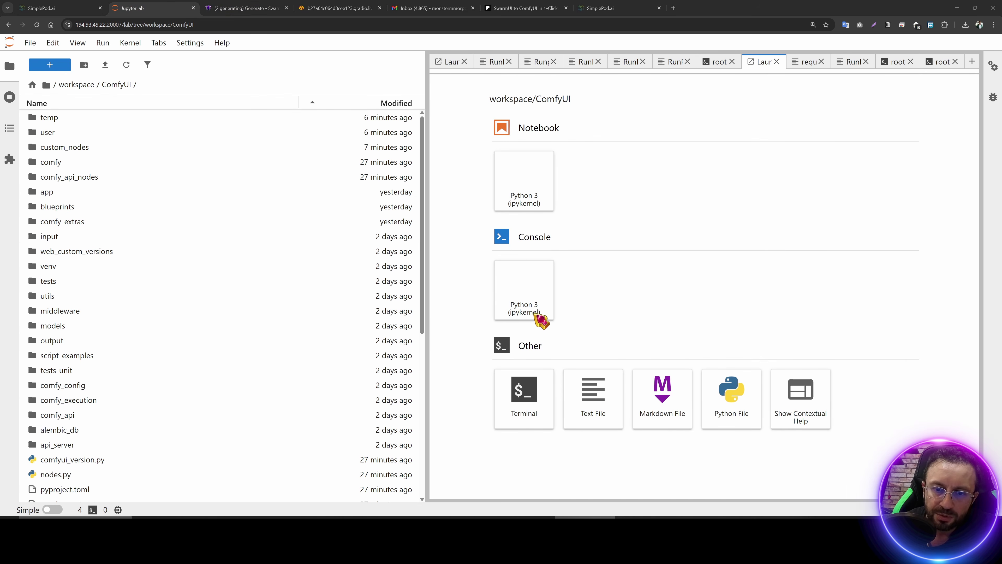
pyautogui.click(528, 375)
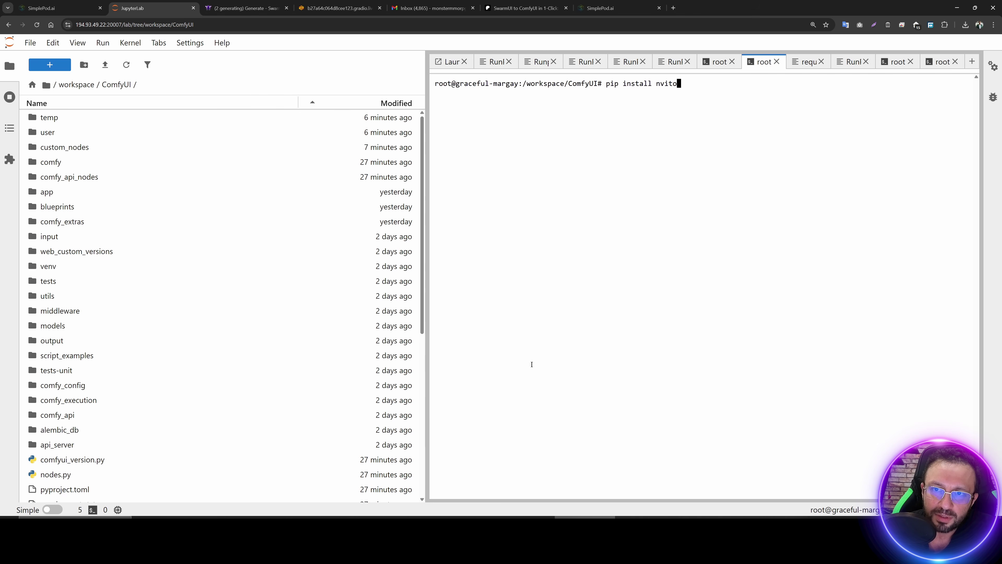
pyautogui.write('nvitop')
pyautogui.press('Return')
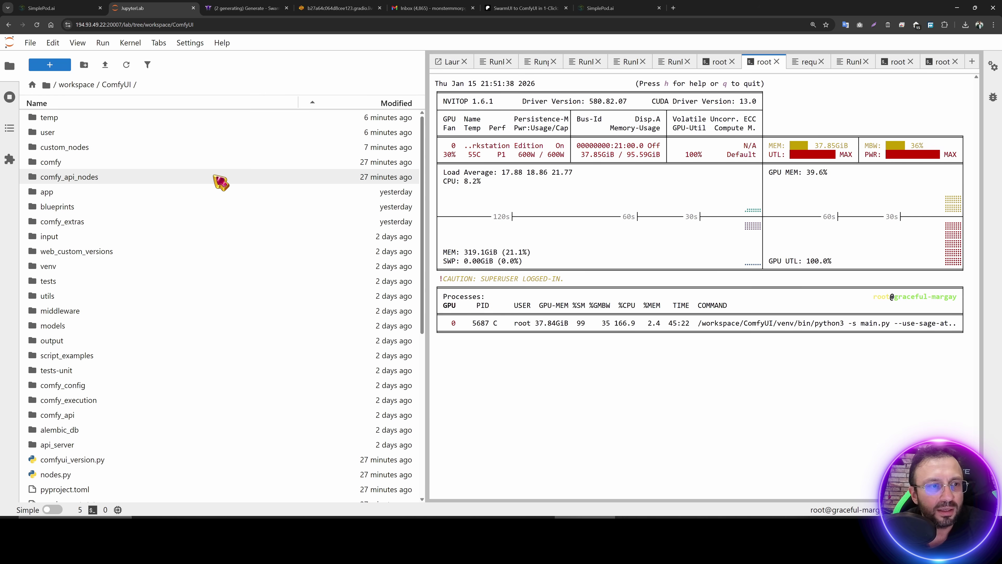
pyautogui.scroll(-5, 170, 215)
pyautogui.scroll(-1, 119, 244)
pyautogui.scroll(6, 107, 280)
# - Open the workspace folder listing and inspect the file actions for SwarmUI_Model_Downloader_v126.zip
pyautogui.click(70, 91)
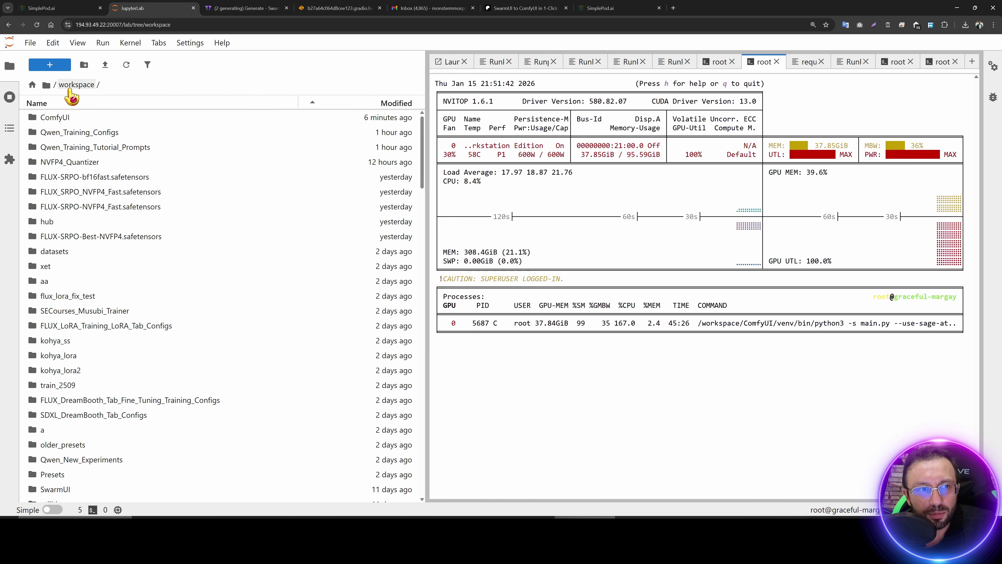
pyautogui.scroll(-5, 179, 253)
pyautogui.scroll(-6, 128, 273)
pyautogui.scroll(-3, 163, 259)
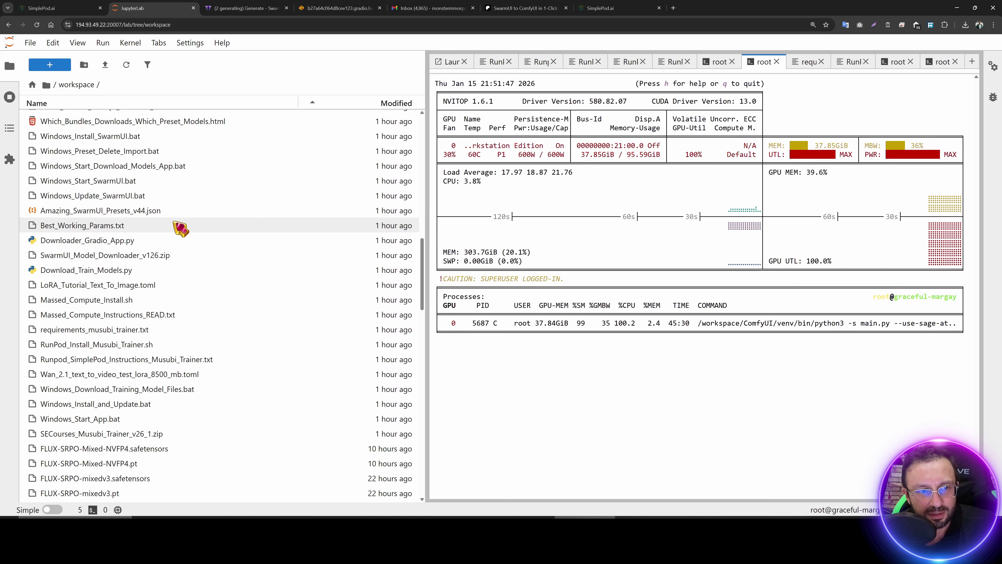
pyautogui.rightClick(145, 261)
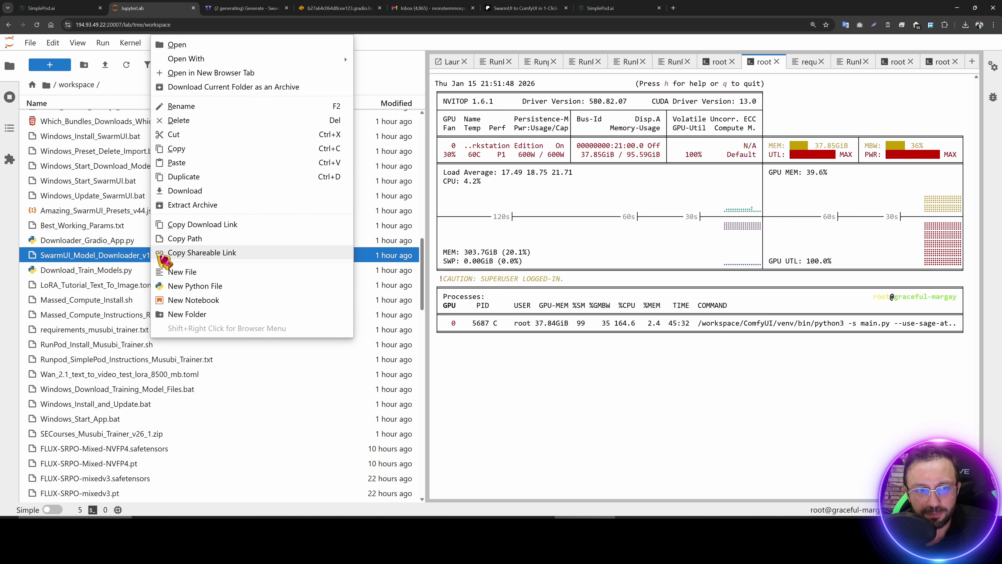
pyautogui.rightClick(129, 258)
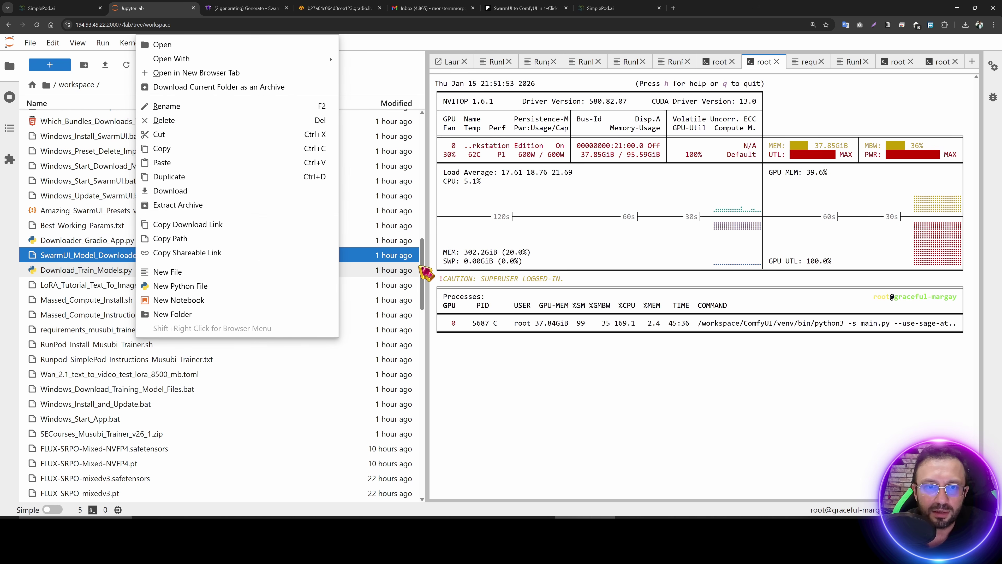
pyautogui.moveTo(421, 264); pyautogui.dragTo(426, 225)
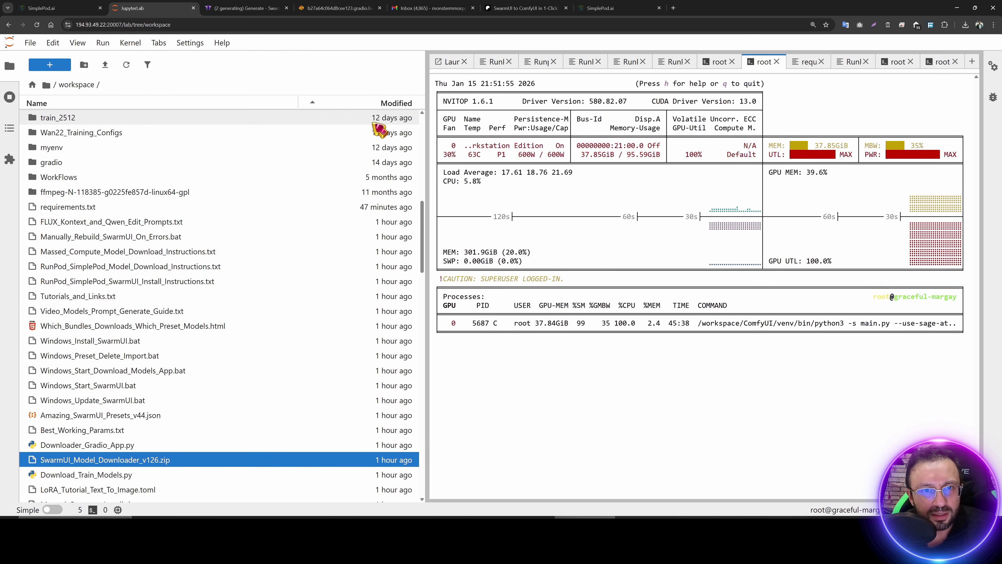
# - Sort by modified date, newest first, and step through the FLUX-SRPO NVFP4, FP8 and BF16 files
pyautogui.click(377, 105)
pyautogui.scroll(-4, 307, 210)
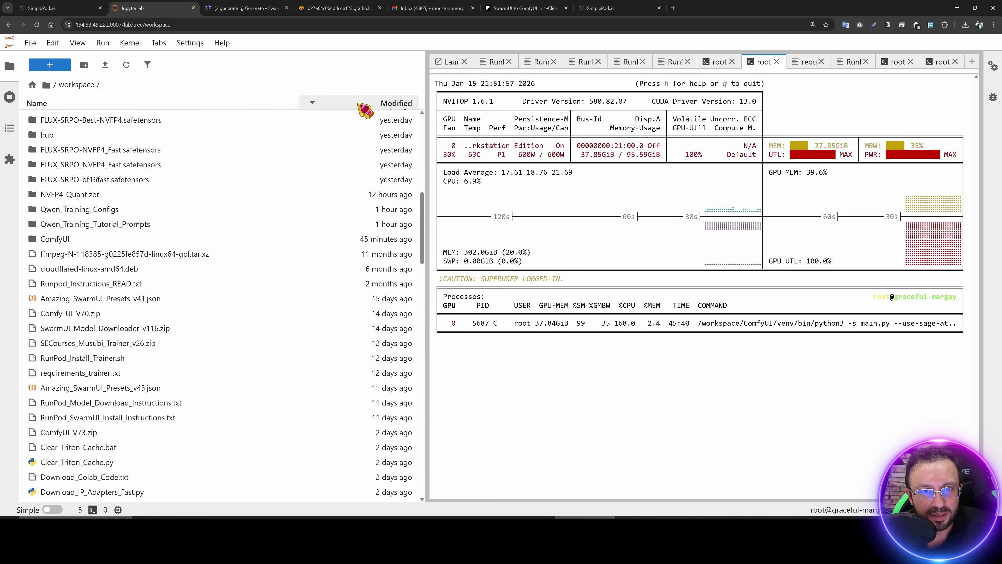
pyautogui.click(313, 102)
pyautogui.scroll(-12, 289, 249)
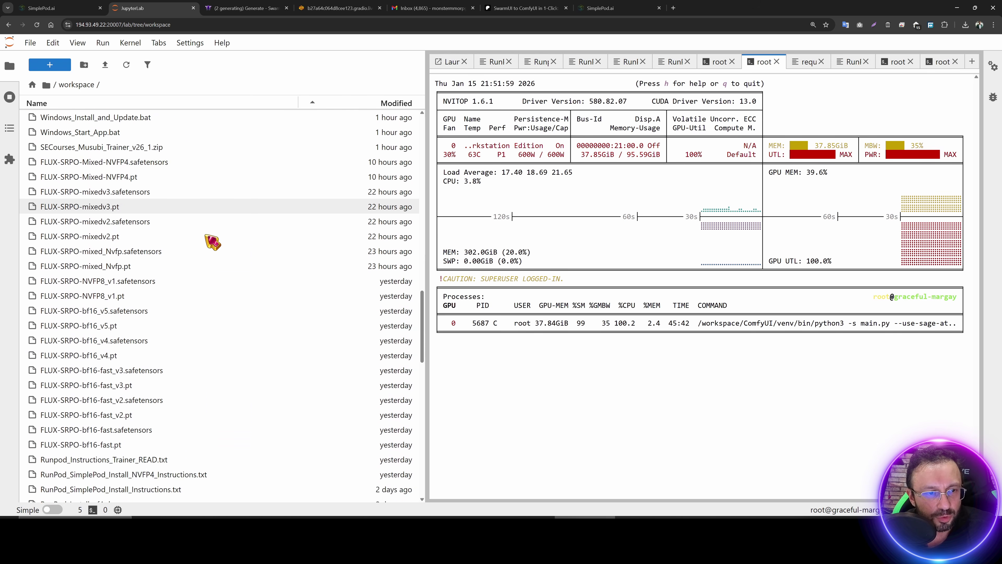
pyautogui.click(126, 180)
pyautogui.press('Down')
pyautogui.press('Down')
pyautogui.press('Down')
pyautogui.press('Down')
pyautogui.press('Down')
pyautogui.press('Down')
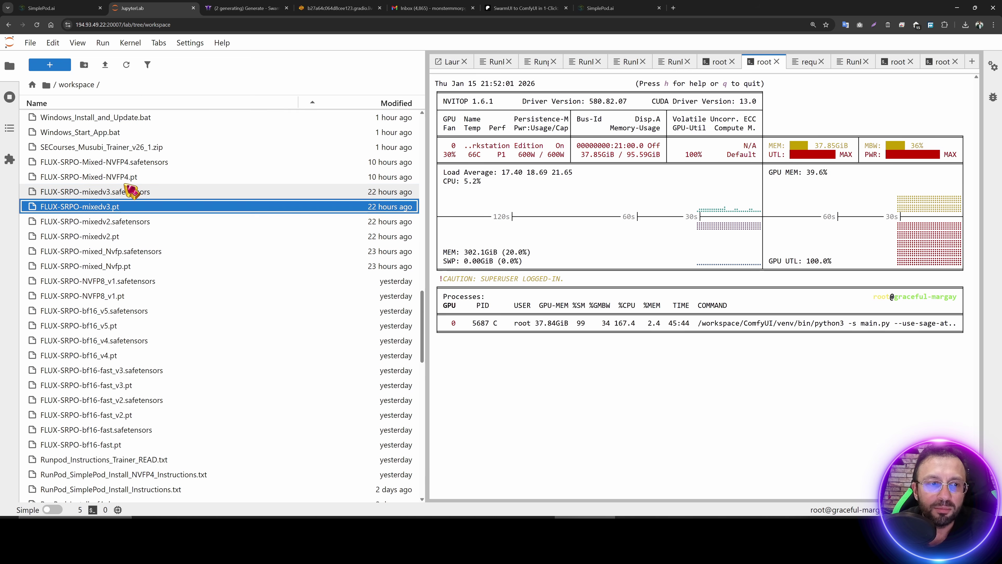
pyautogui.press('Up')
pyautogui.press('Up')
pyautogui.press('Up')
pyautogui.press('Up')
pyautogui.press('Up')
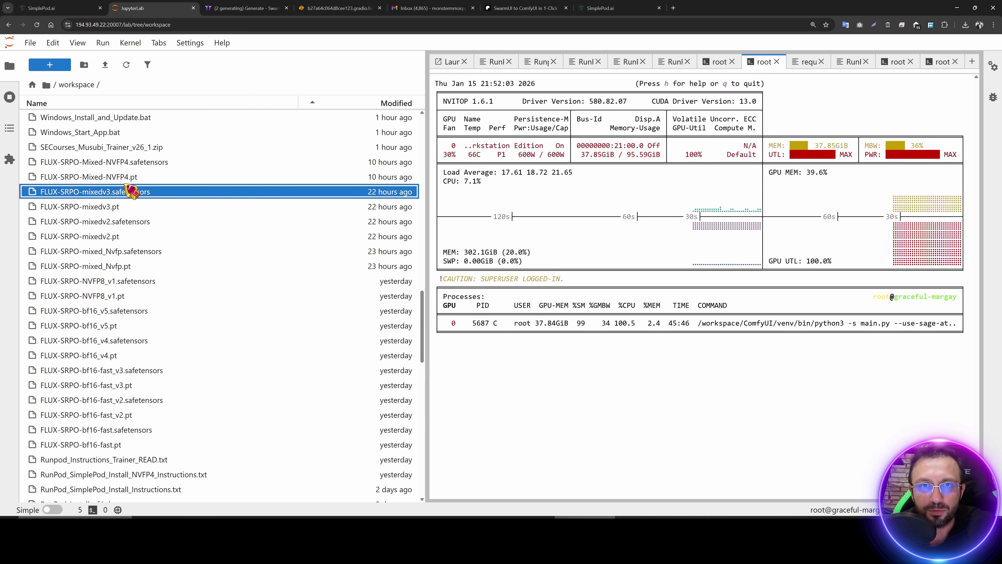
pyautogui.press('Down')
pyautogui.press('Down')
pyautogui.press('Down')
pyautogui.press('Down')
pyautogui.press('Down')
pyautogui.press('Down')
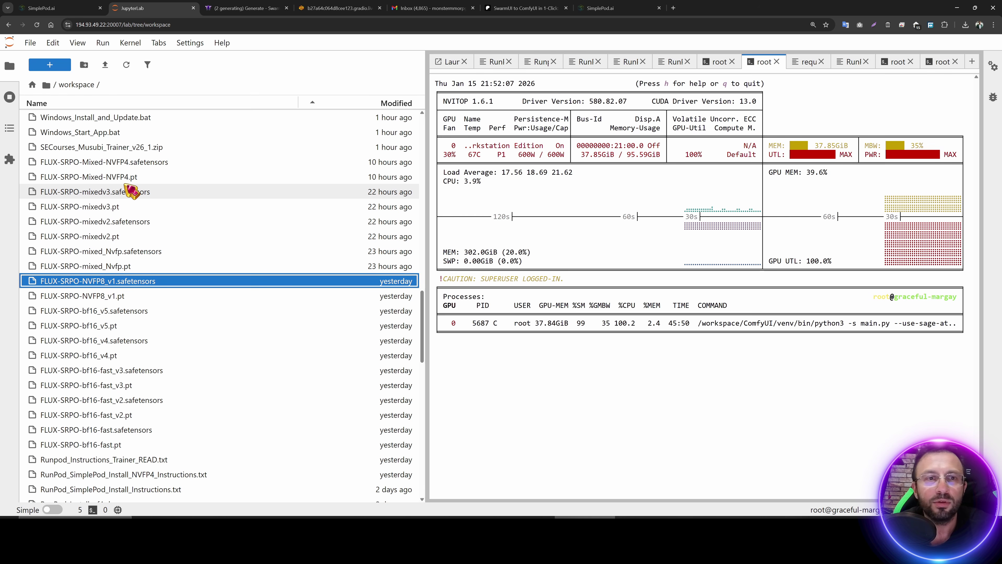
pyautogui.press('Down')
pyautogui.press('Down')
pyautogui.press('Down')
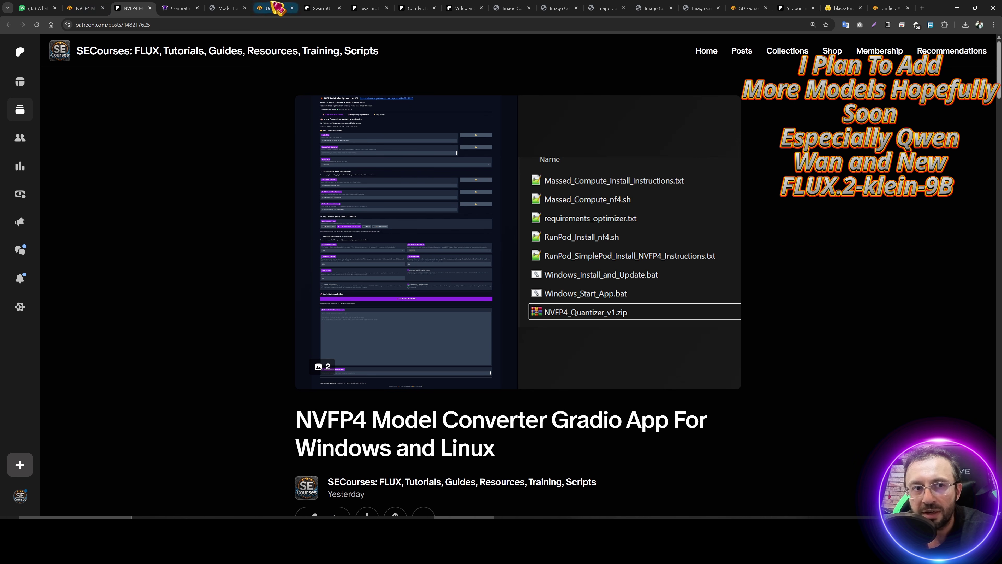
# - Show the NVFP4 Model Quantizer V1.2 app at 127.0.0.1:7860, then move on to the next tab
pyautogui.click(85, 8)
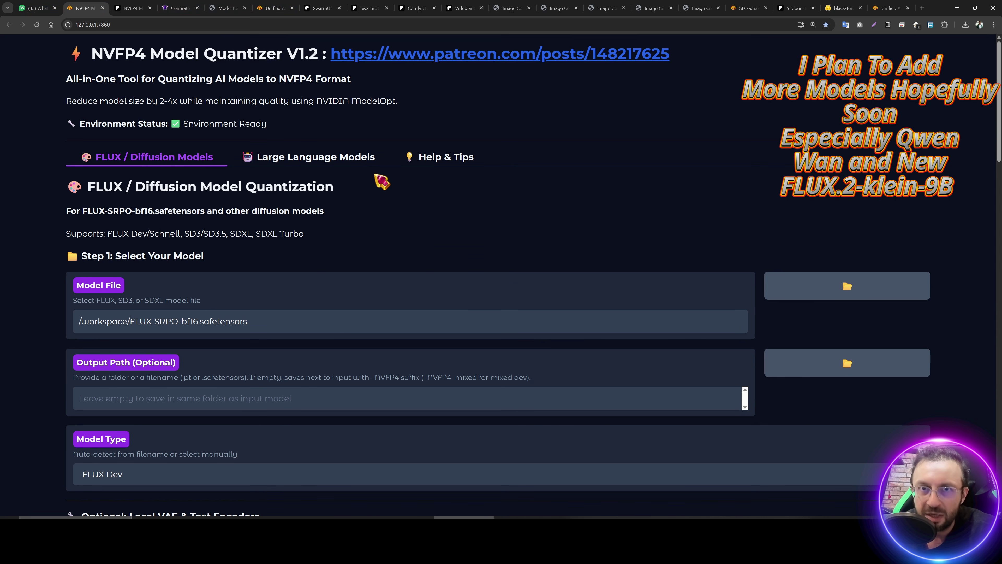
pyautogui.hotkey('ctrl', 'Tab')
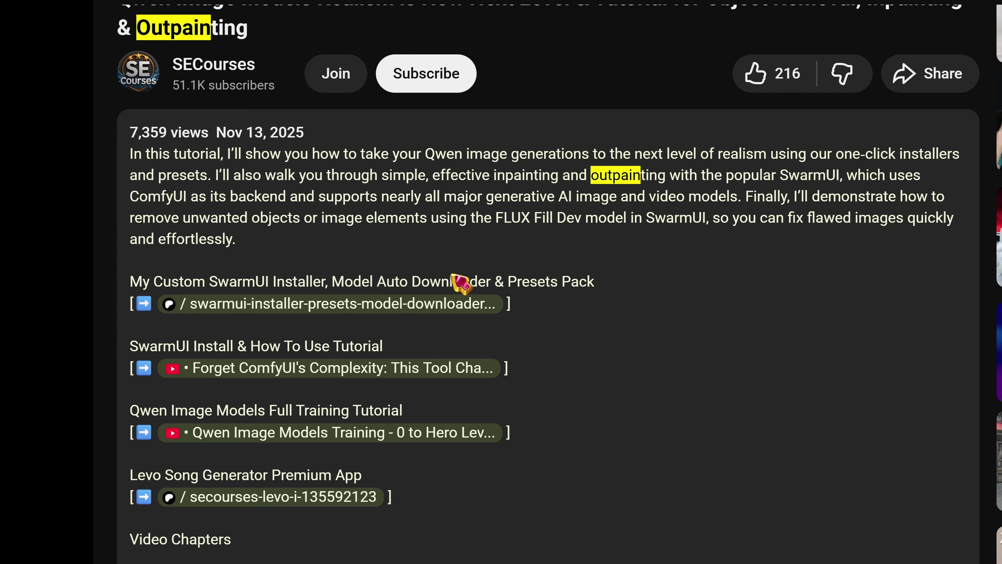
# - Open the SECourses channel's About panel and browse its links, highlighting the LinkedIn address
pyautogui.scroll(3, 461, 282)
pyautogui.scroll(-7, 530, 358)
pyautogui.scroll(1, 257, 127)
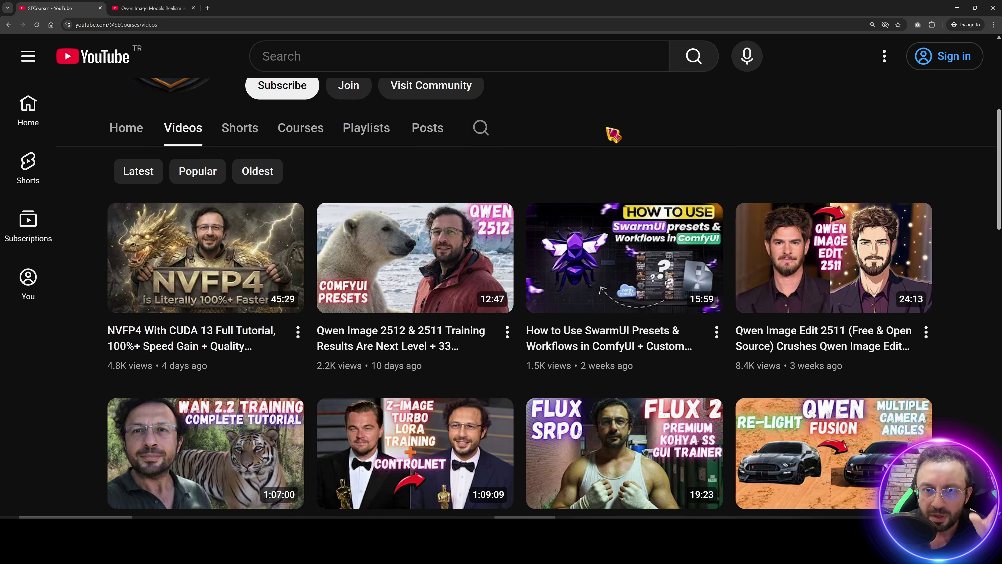
pyautogui.scroll(2, 613, 134)
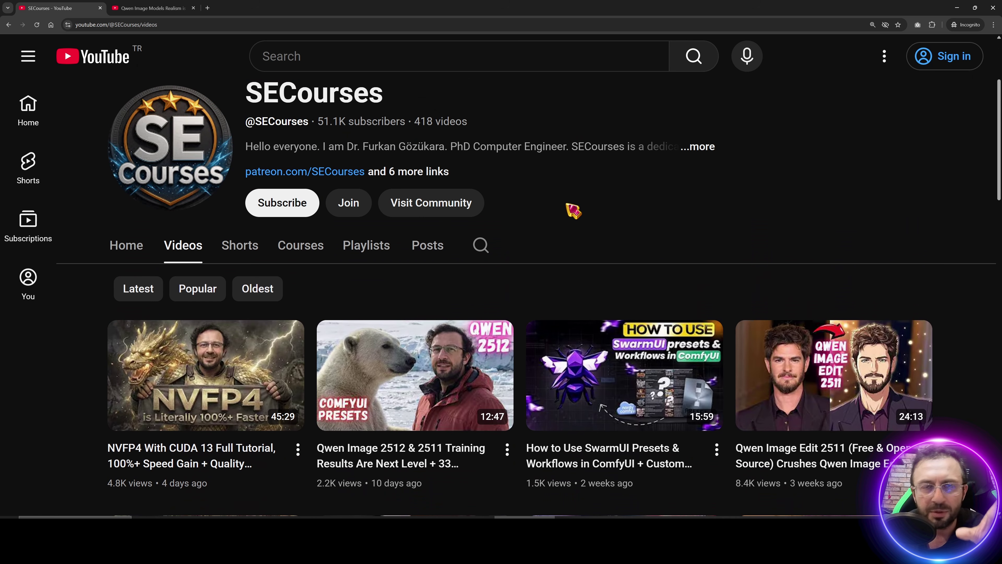
pyautogui.scroll(-1, 548, 251)
pyautogui.scroll(3, 528, 181)
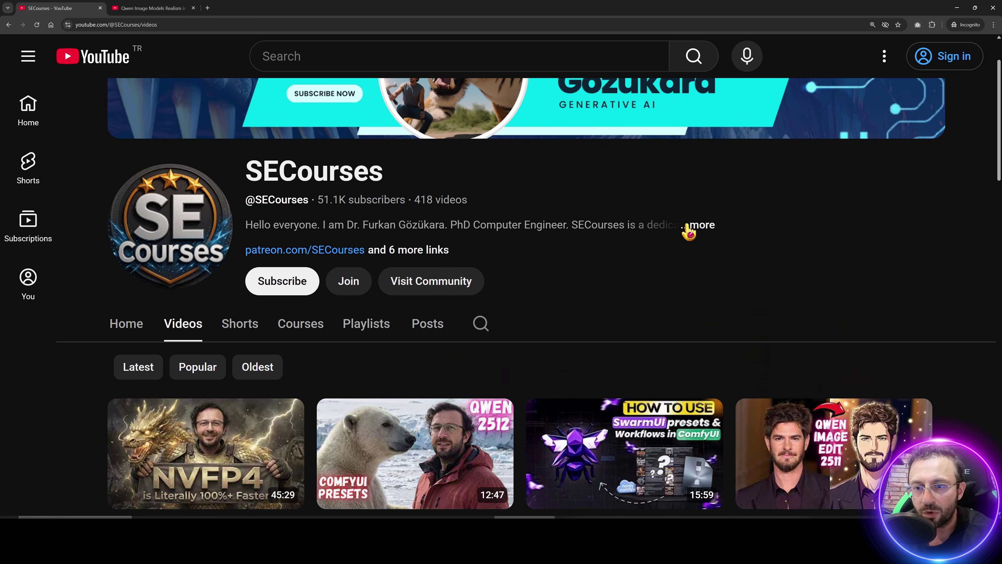
pyautogui.click(698, 225)
pyautogui.scroll(-5, 410, 282)
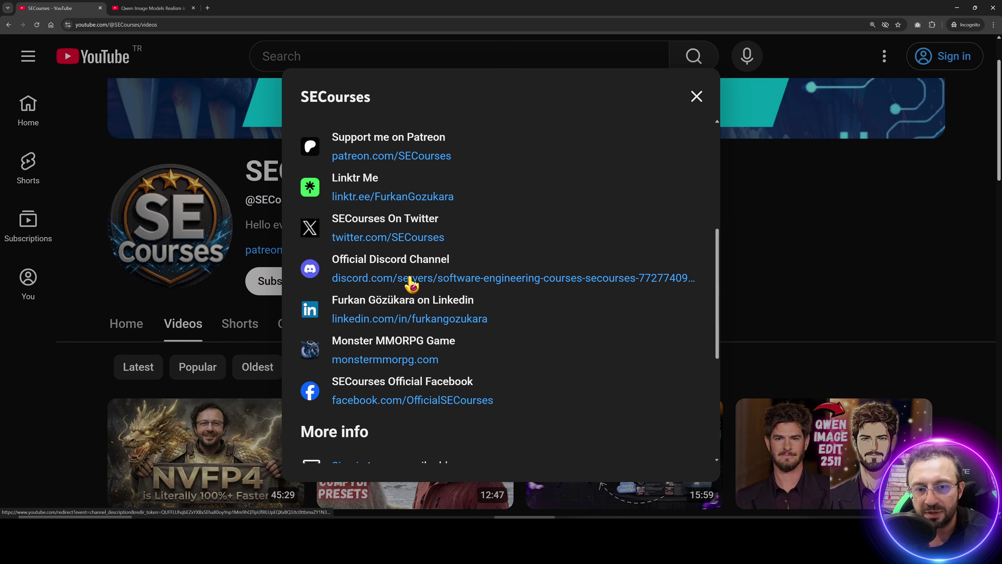
pyautogui.moveTo(502, 323); pyautogui.dragTo(339, 314)
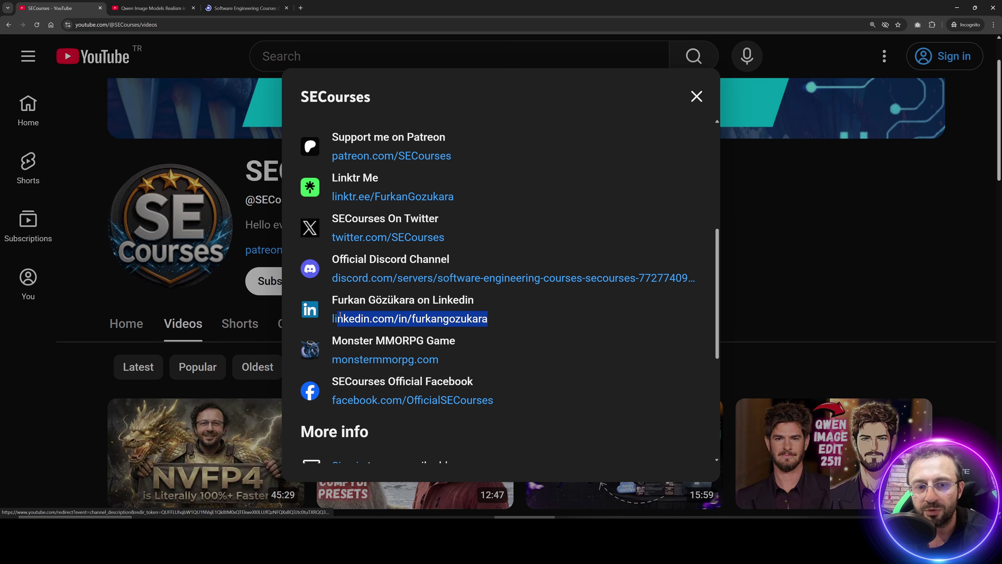
pyautogui.scroll(-2, 480, 342)
pyautogui.scroll(4, 470, 307)
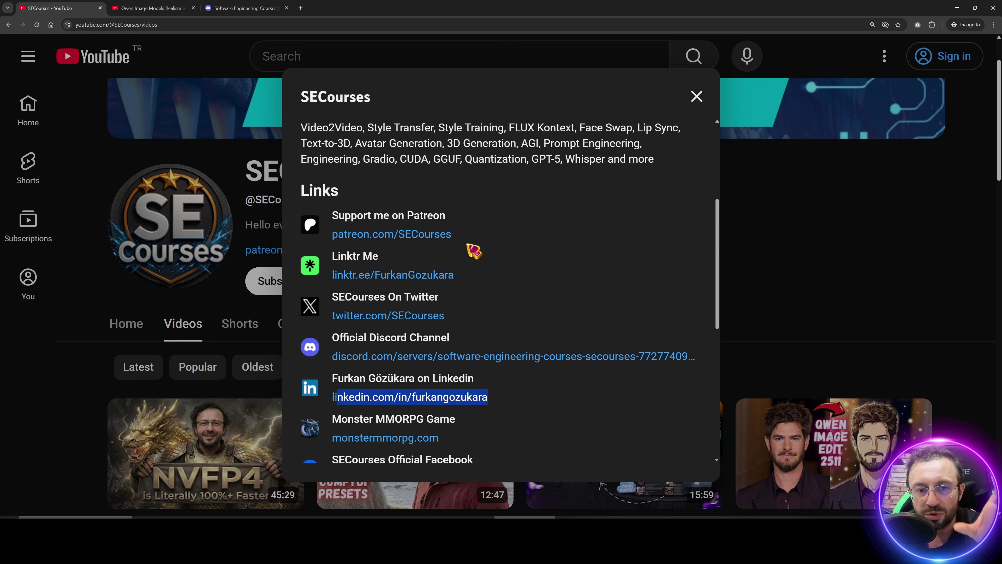
pyautogui.scroll(-3, 477, 292)
pyautogui.scroll(-3, 485, 331)
# - Close the About panel, view the SECourses Discord server, and return to the channel's Videos page
pyautogui.click(844, 240)
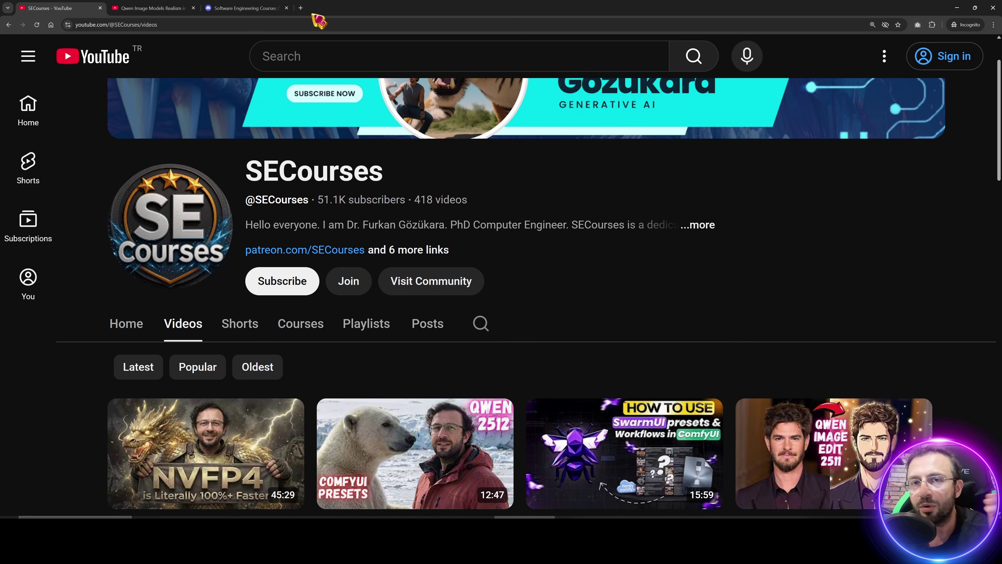
pyautogui.click(282, 8)
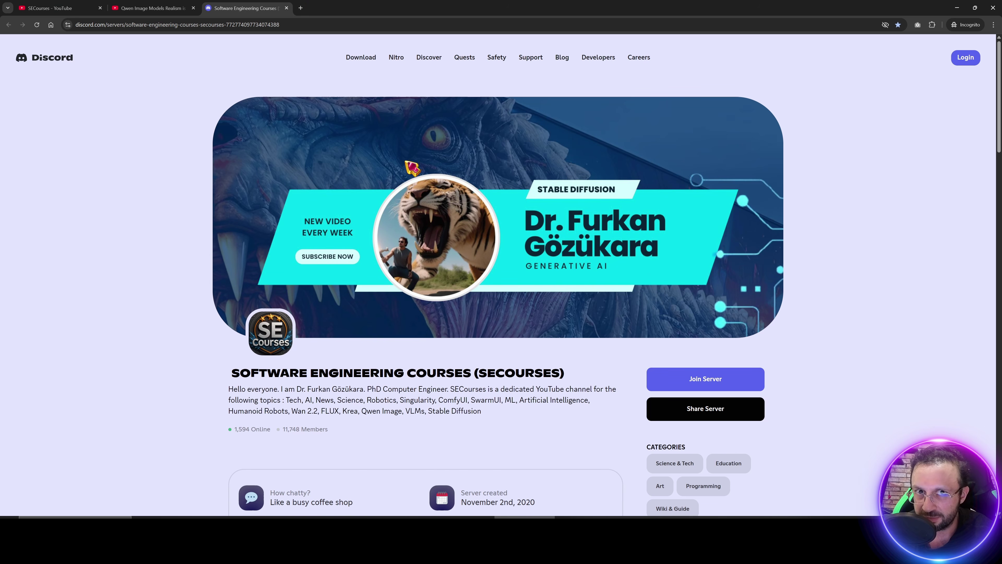
pyautogui.click(70, 8)
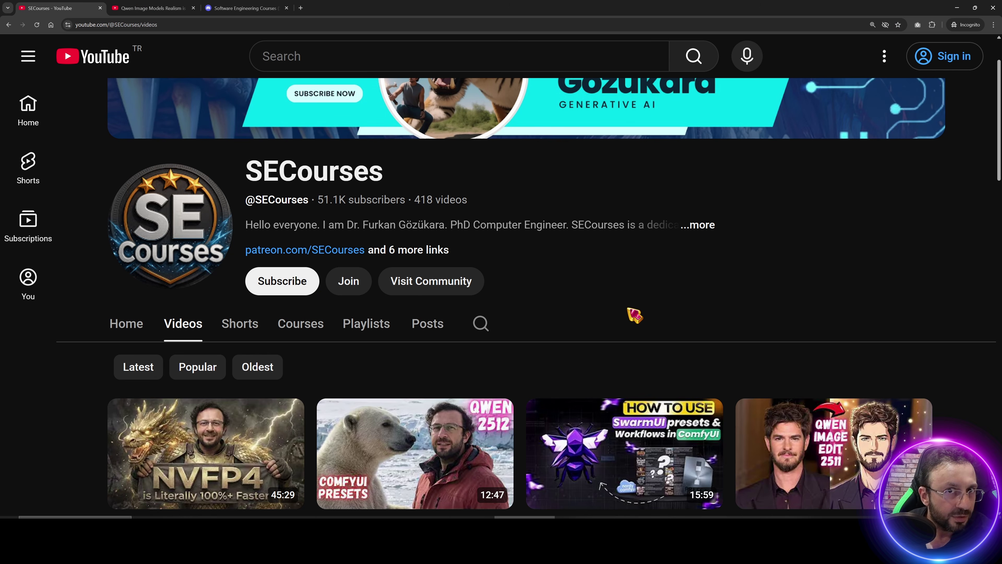